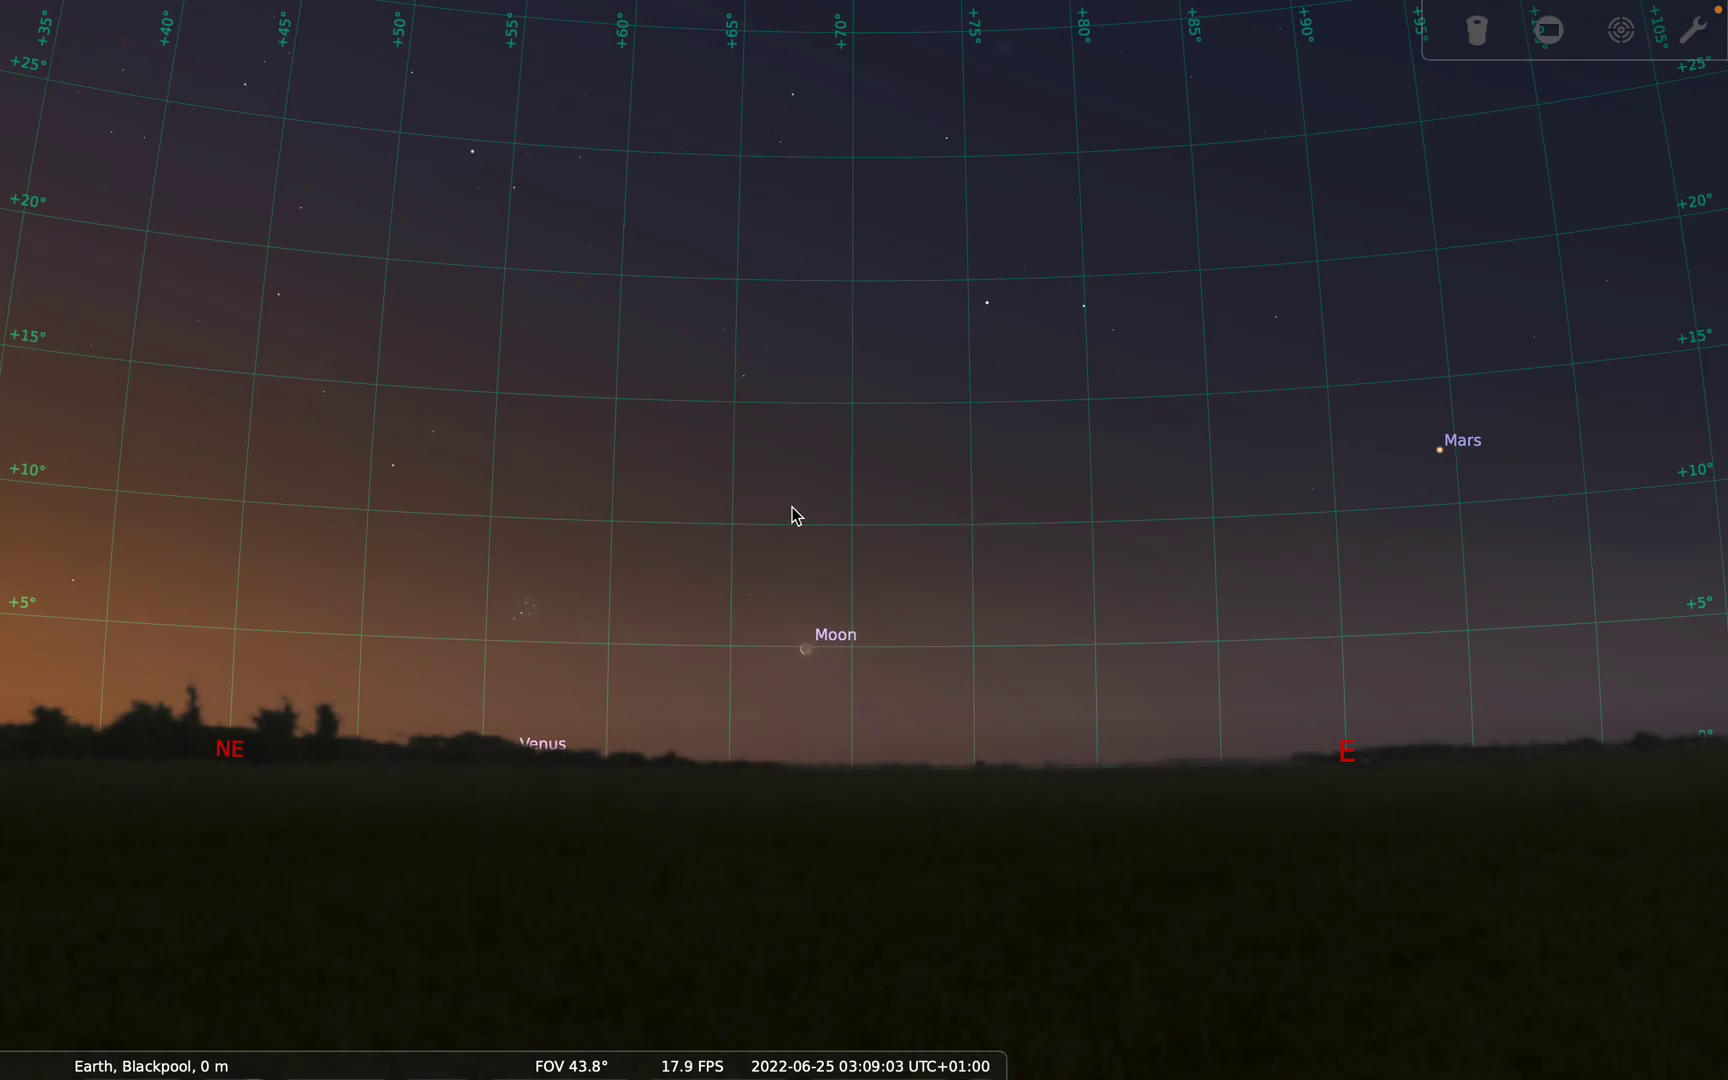
Pan the sky around the northeast horizon to Jupiter and back again
mouse_move(792, 507)
mouse_down()
mouse_move(936, 435)
mouse_move(813, 481)
mouse_up()
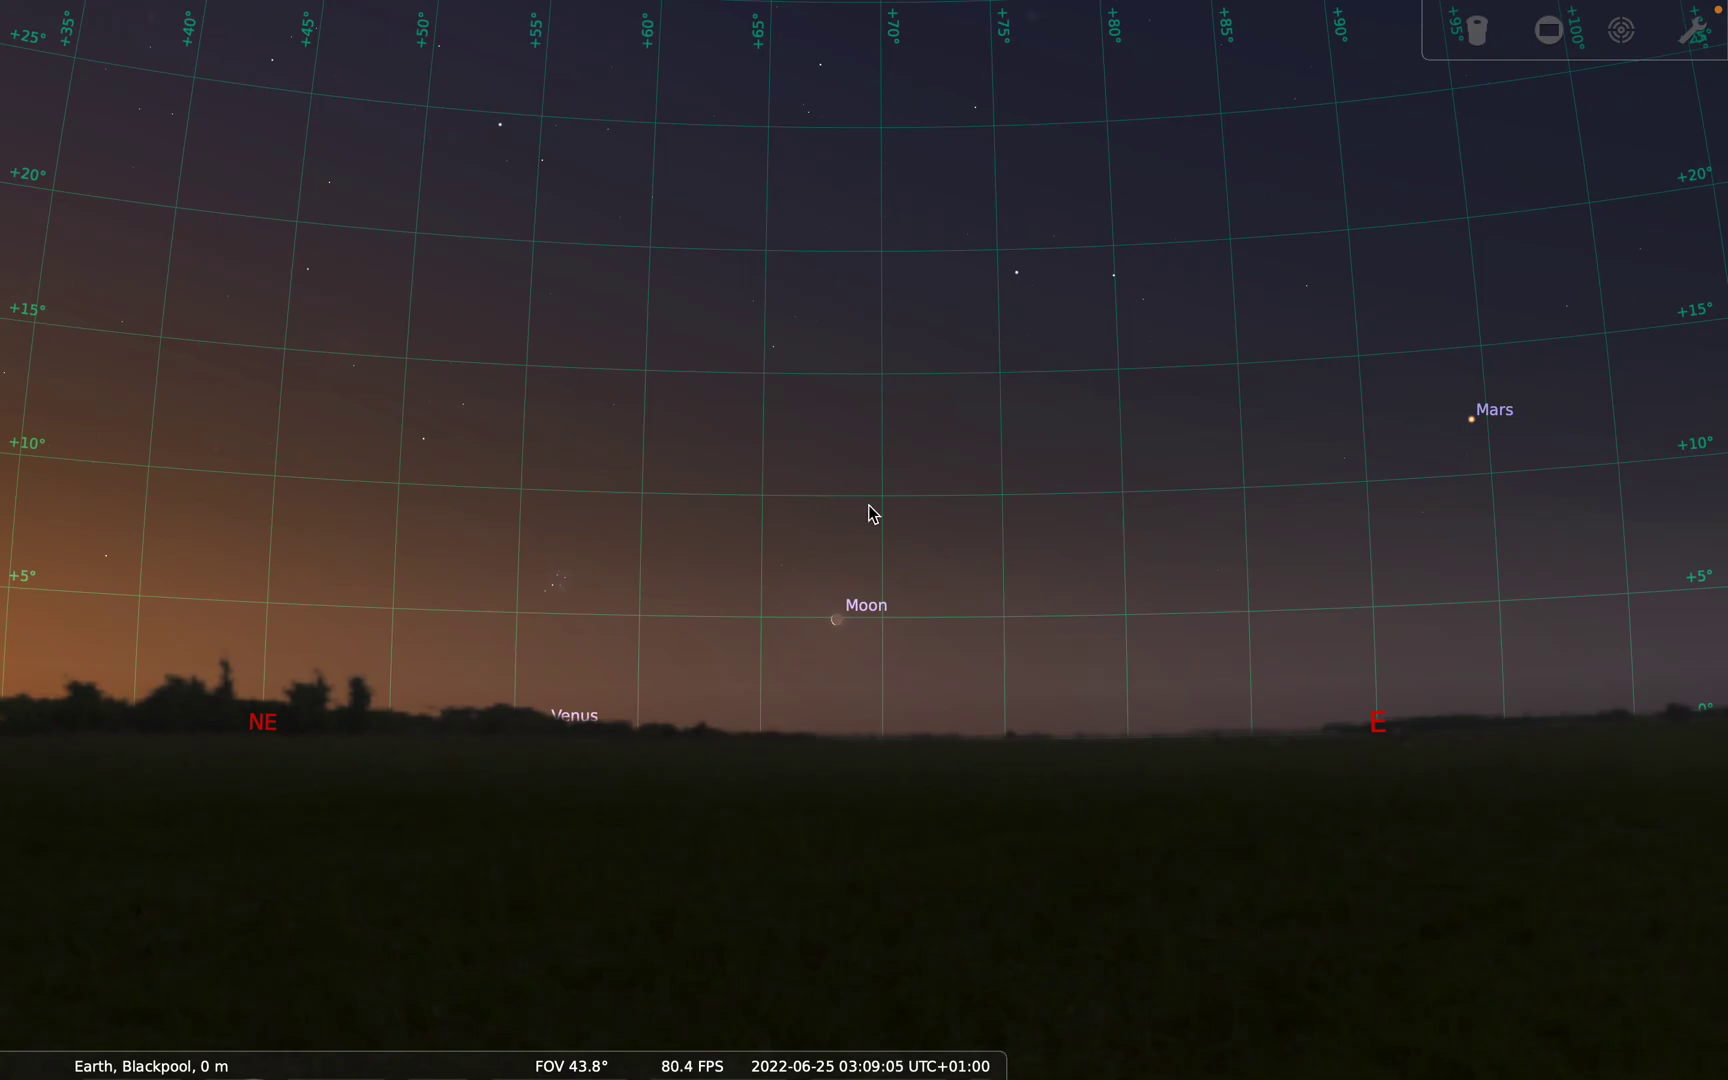
drag(988, 572, 769, 533)
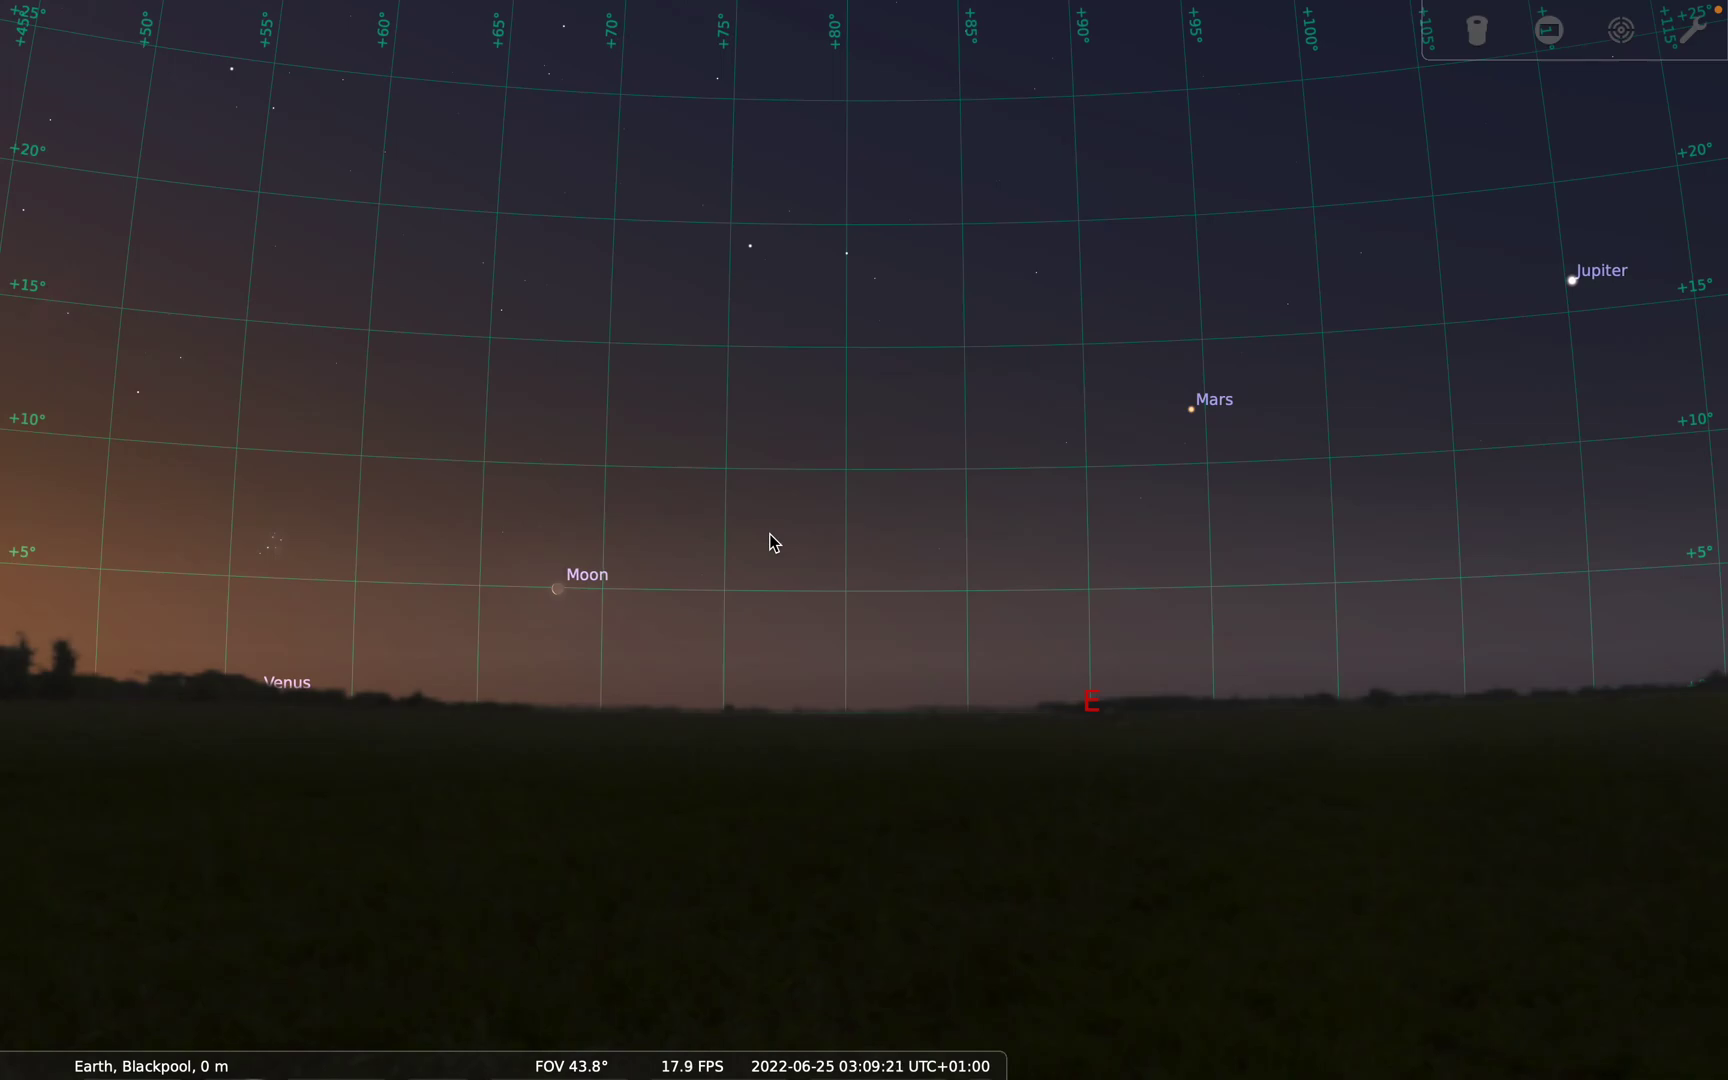
drag(770, 533, 931, 521)
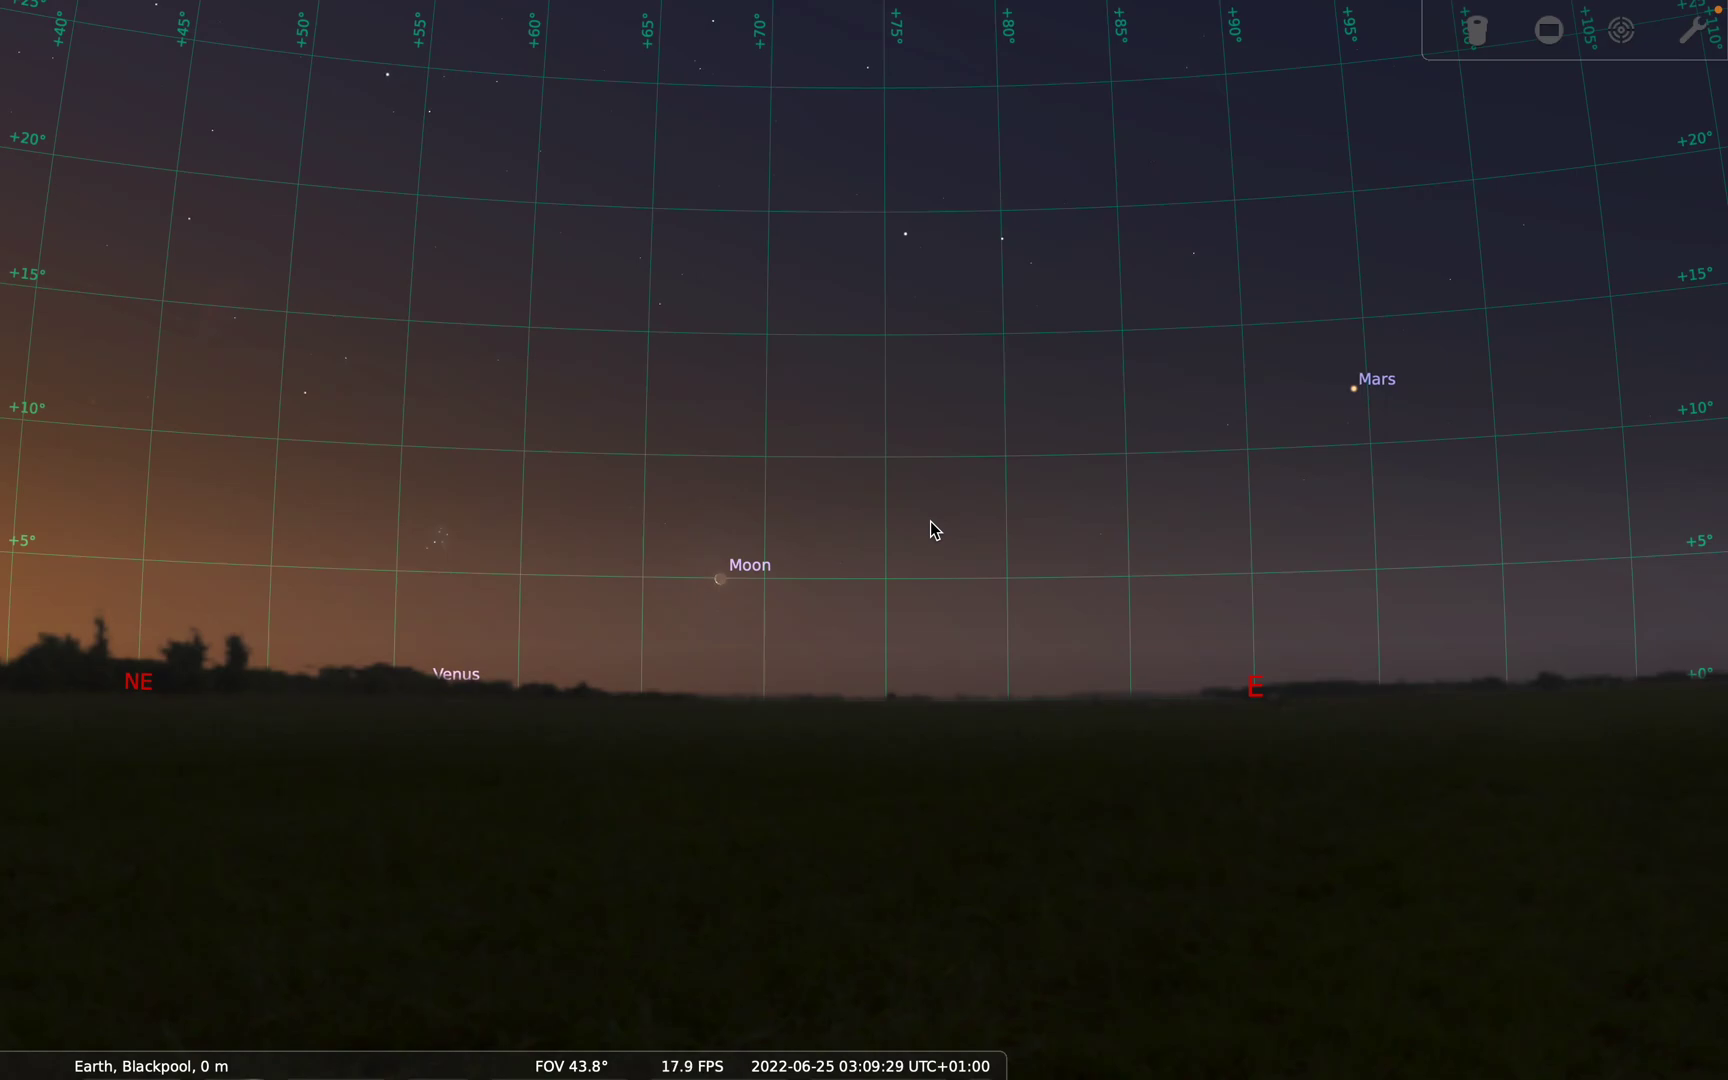
Open the Date and time window and park it in the lower left, clear of the Moon
mouse_move(41, 500)
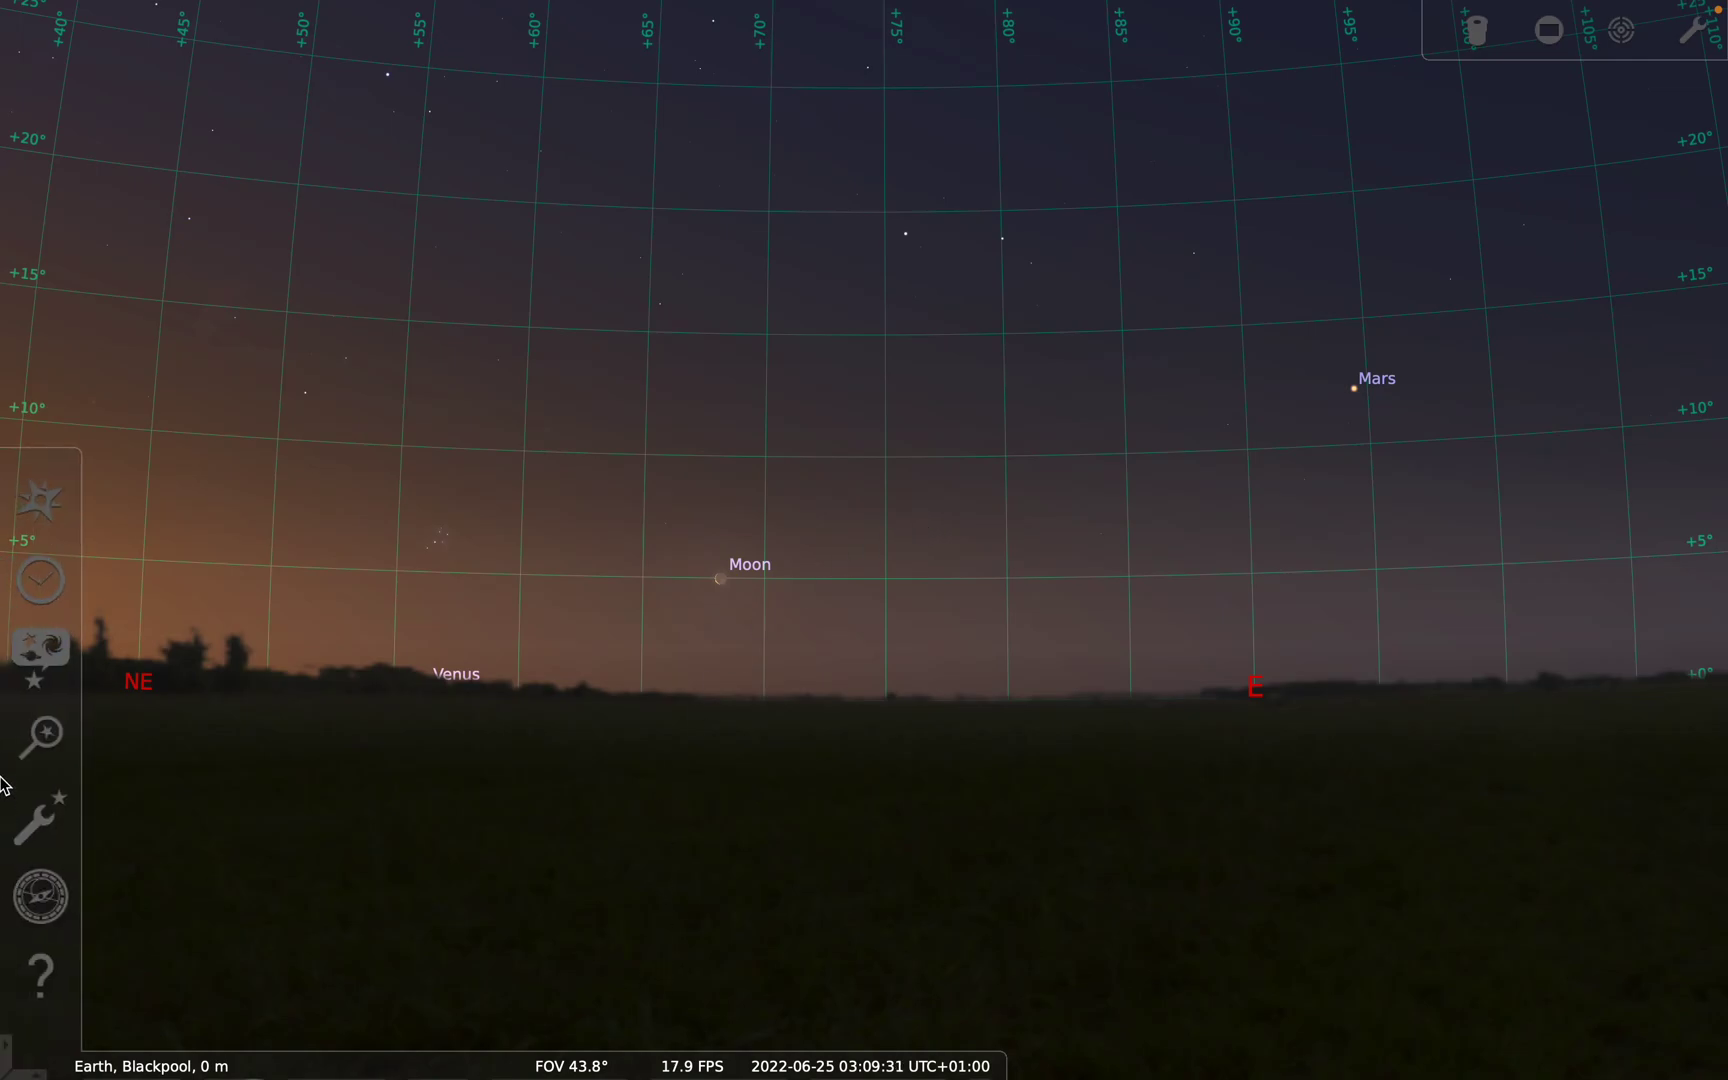
click(53, 572)
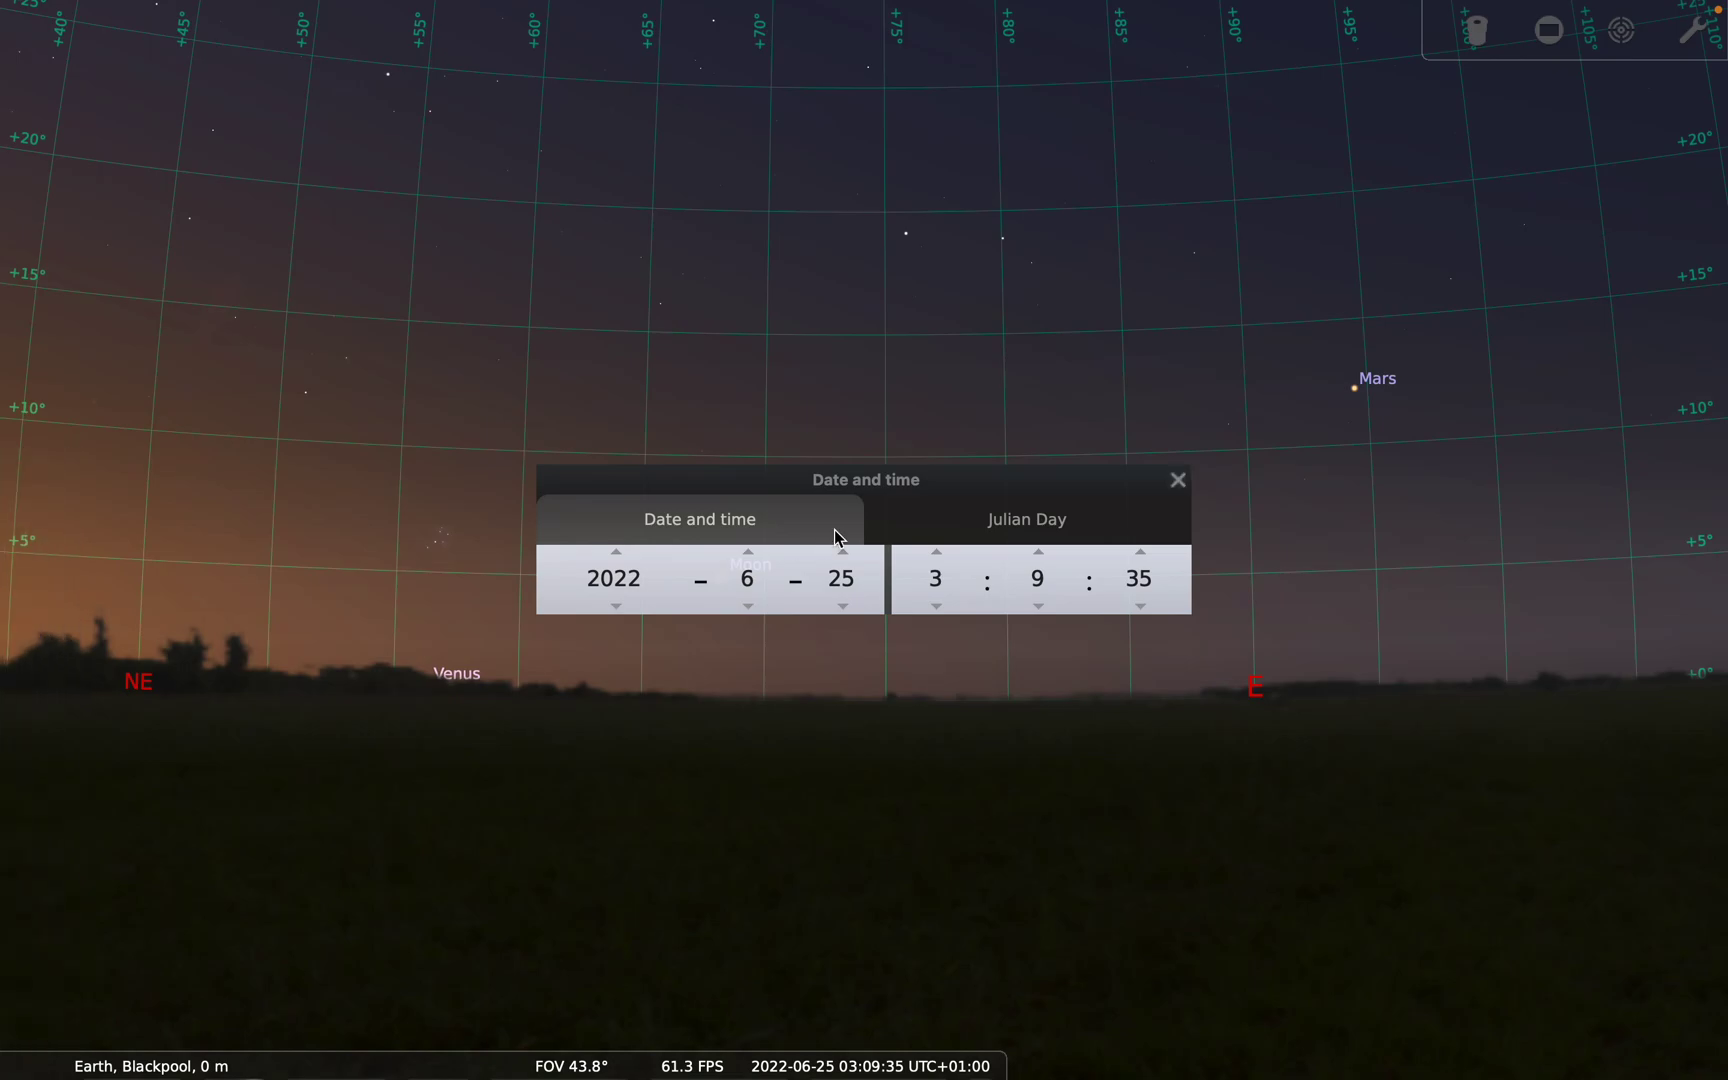
drag(905, 490, 492, 838)
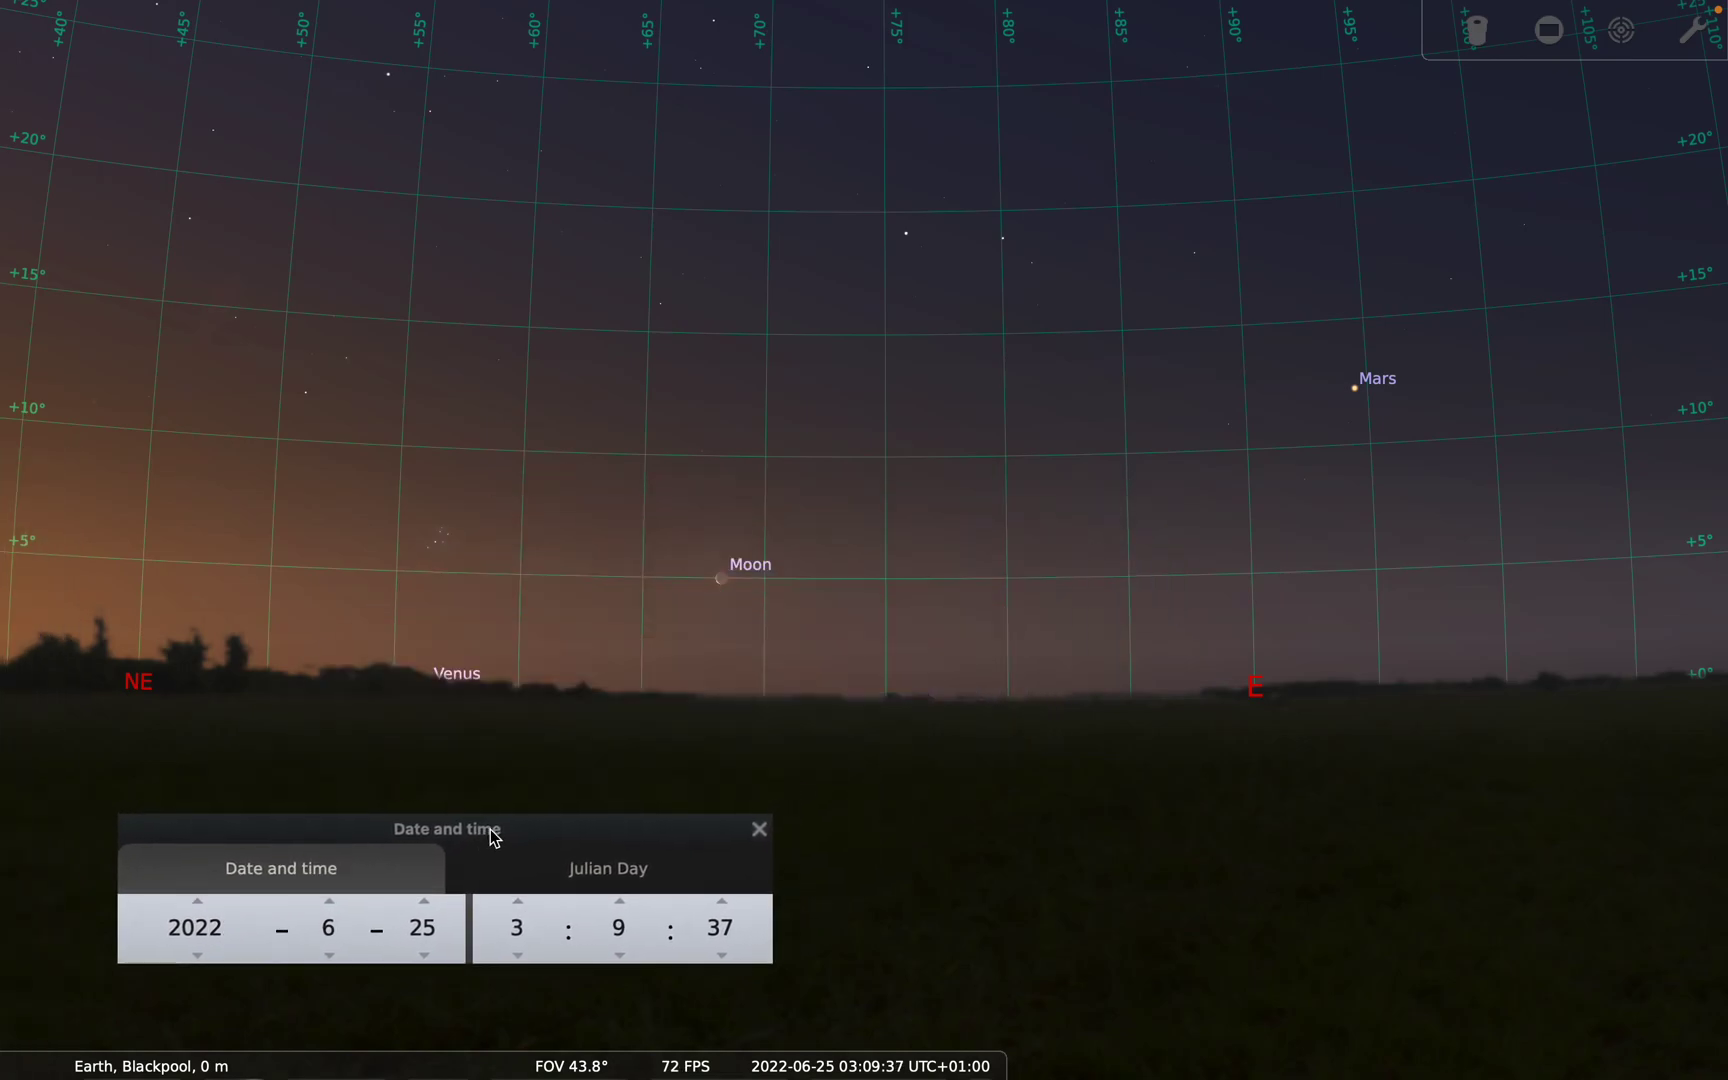
Step the clock minute by minute from 03:09 to 03:57 on 2022-06-25 until Mercury rises
click(620, 905)
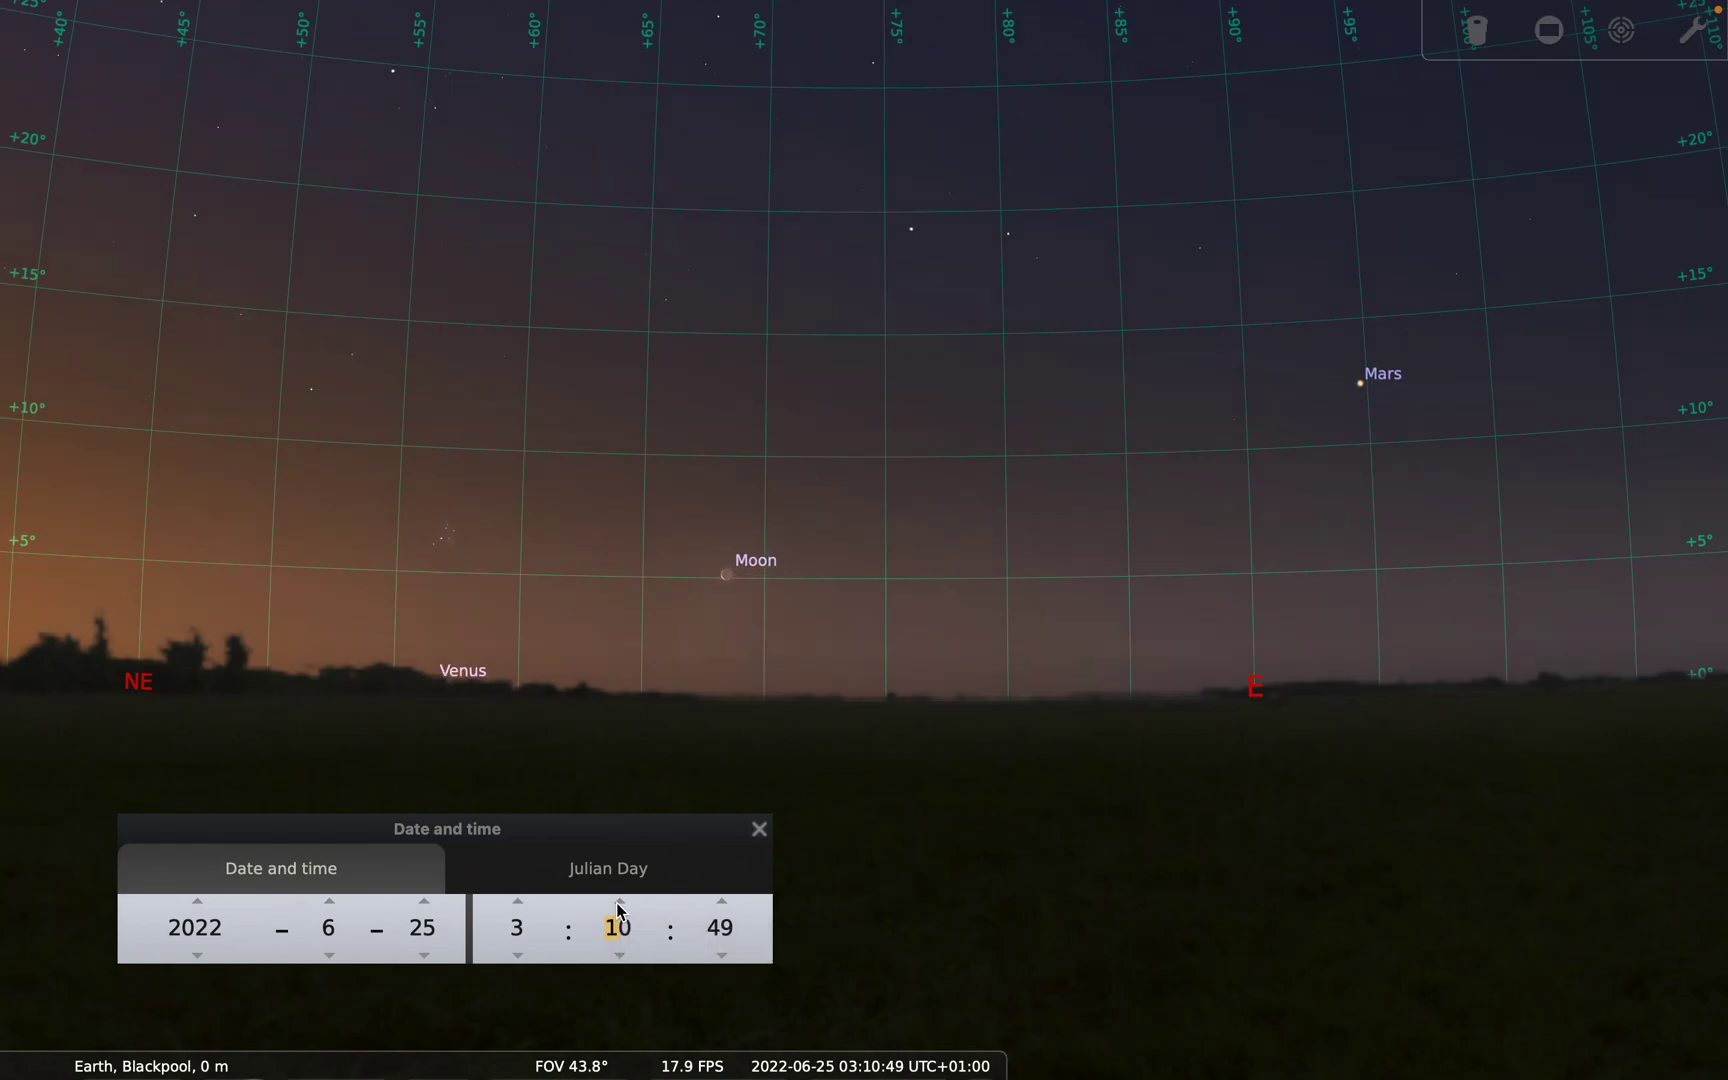
click(619, 905)
click(620, 905)
click(620, 905)
click(620, 905)
click(620, 904)
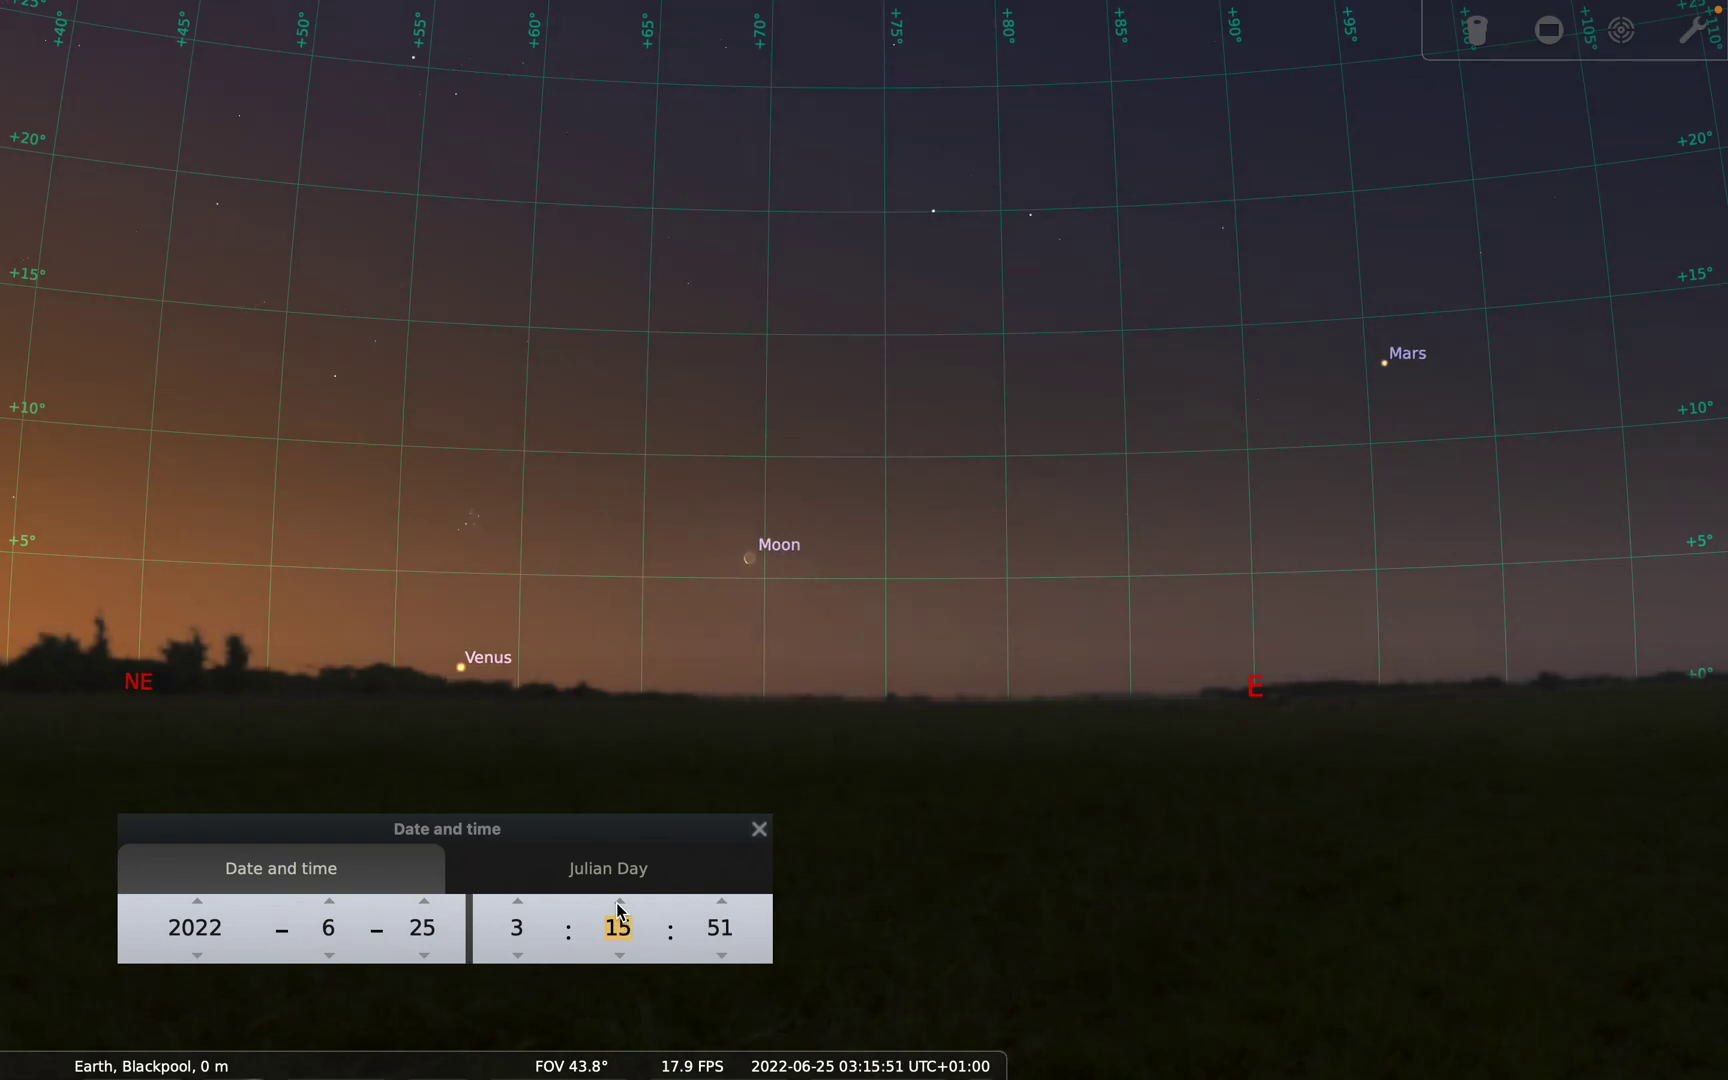
click(620, 904)
click(619, 904)
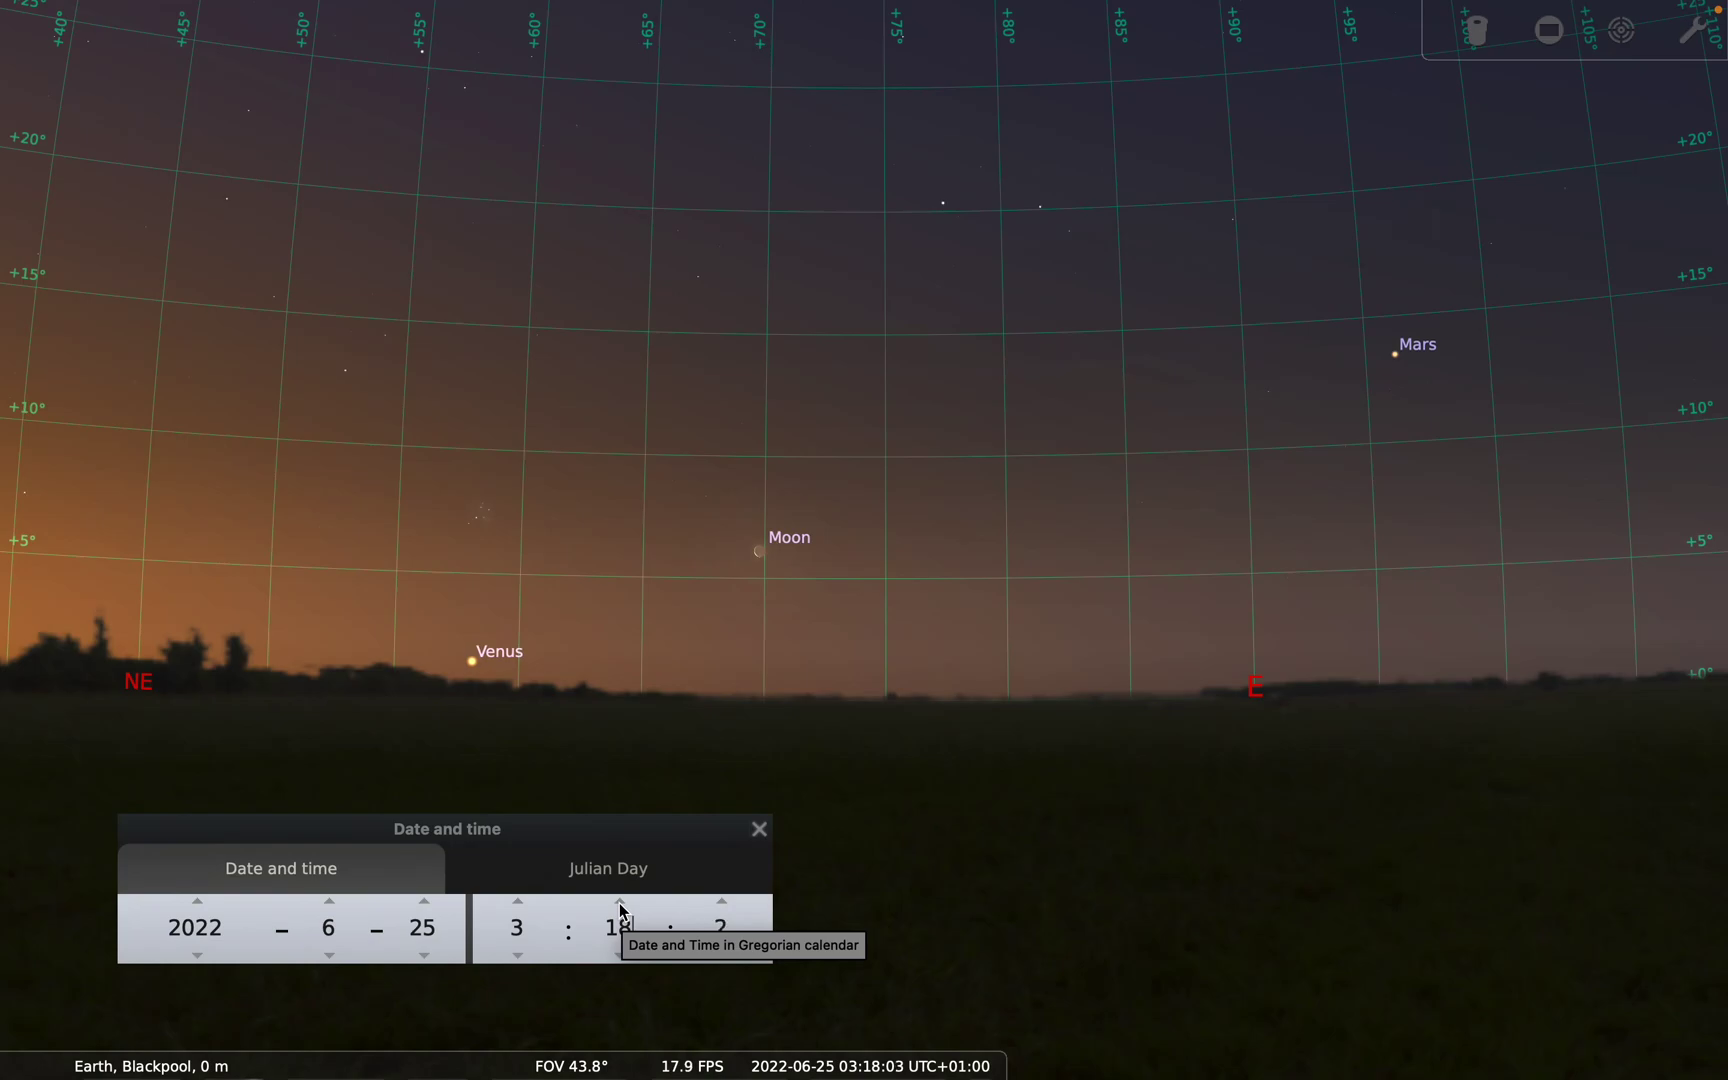
click(622, 904)
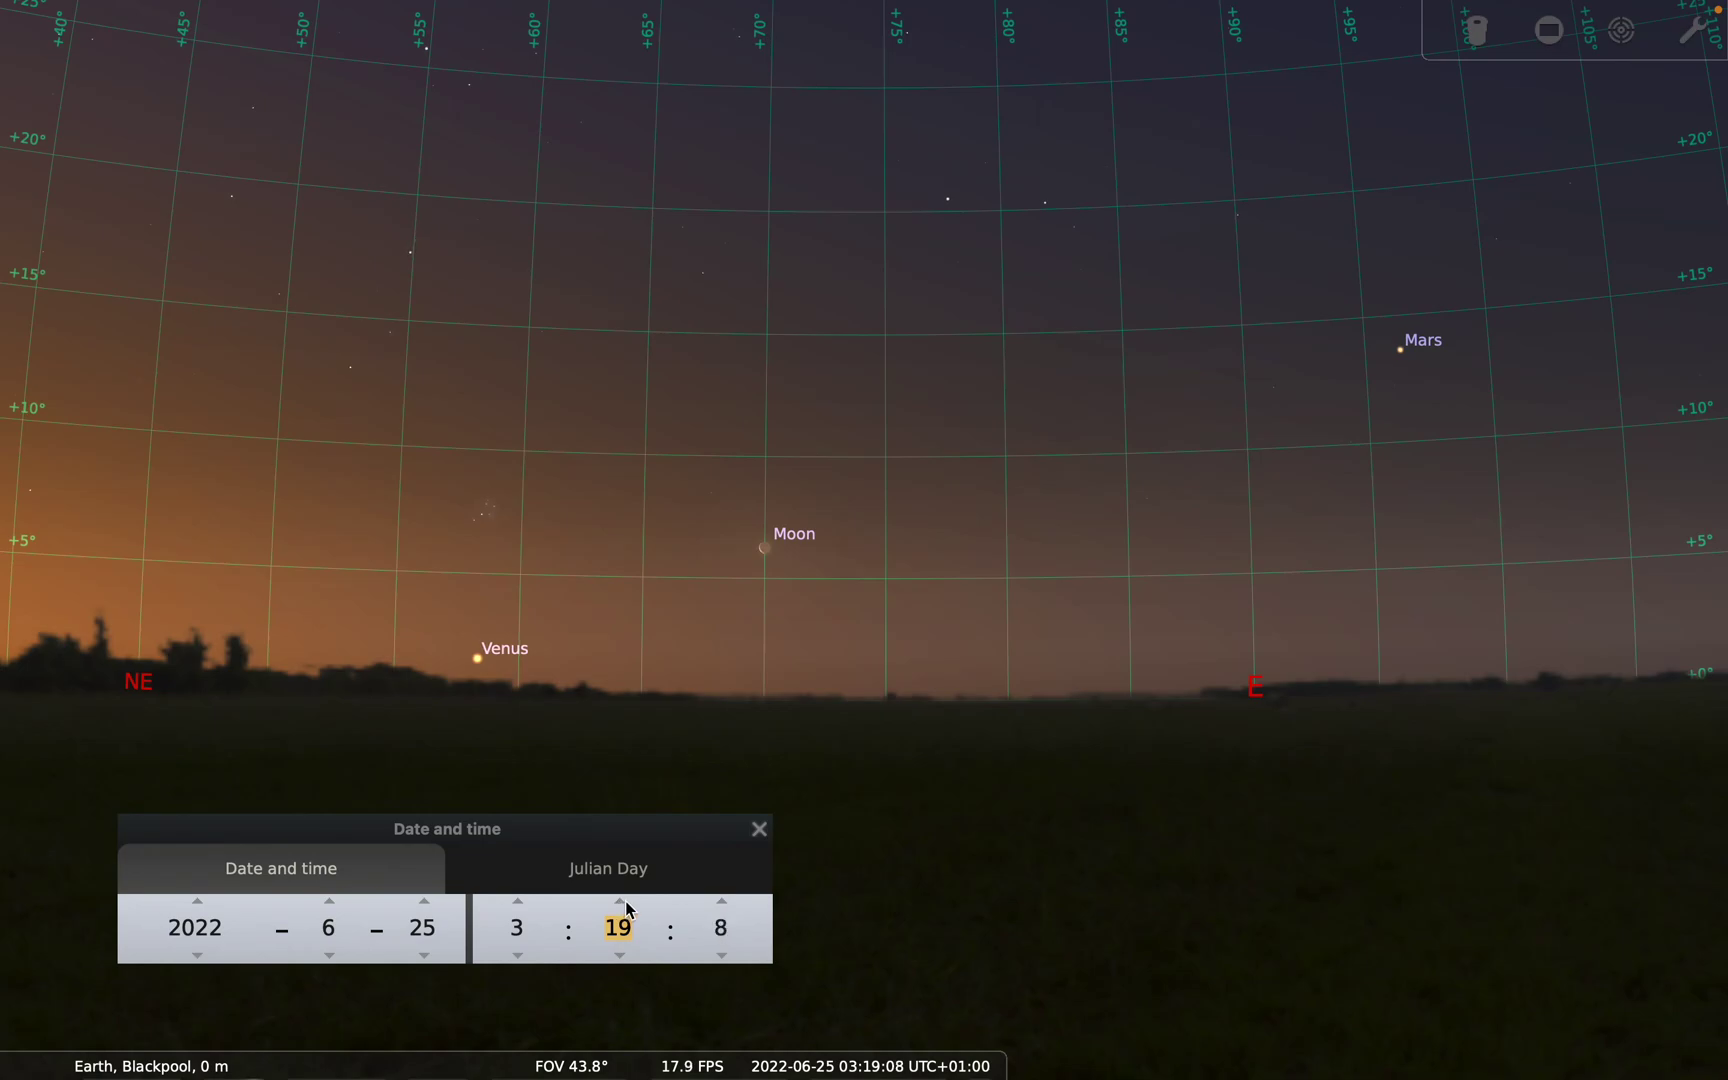
click(622, 903)
click(621, 903)
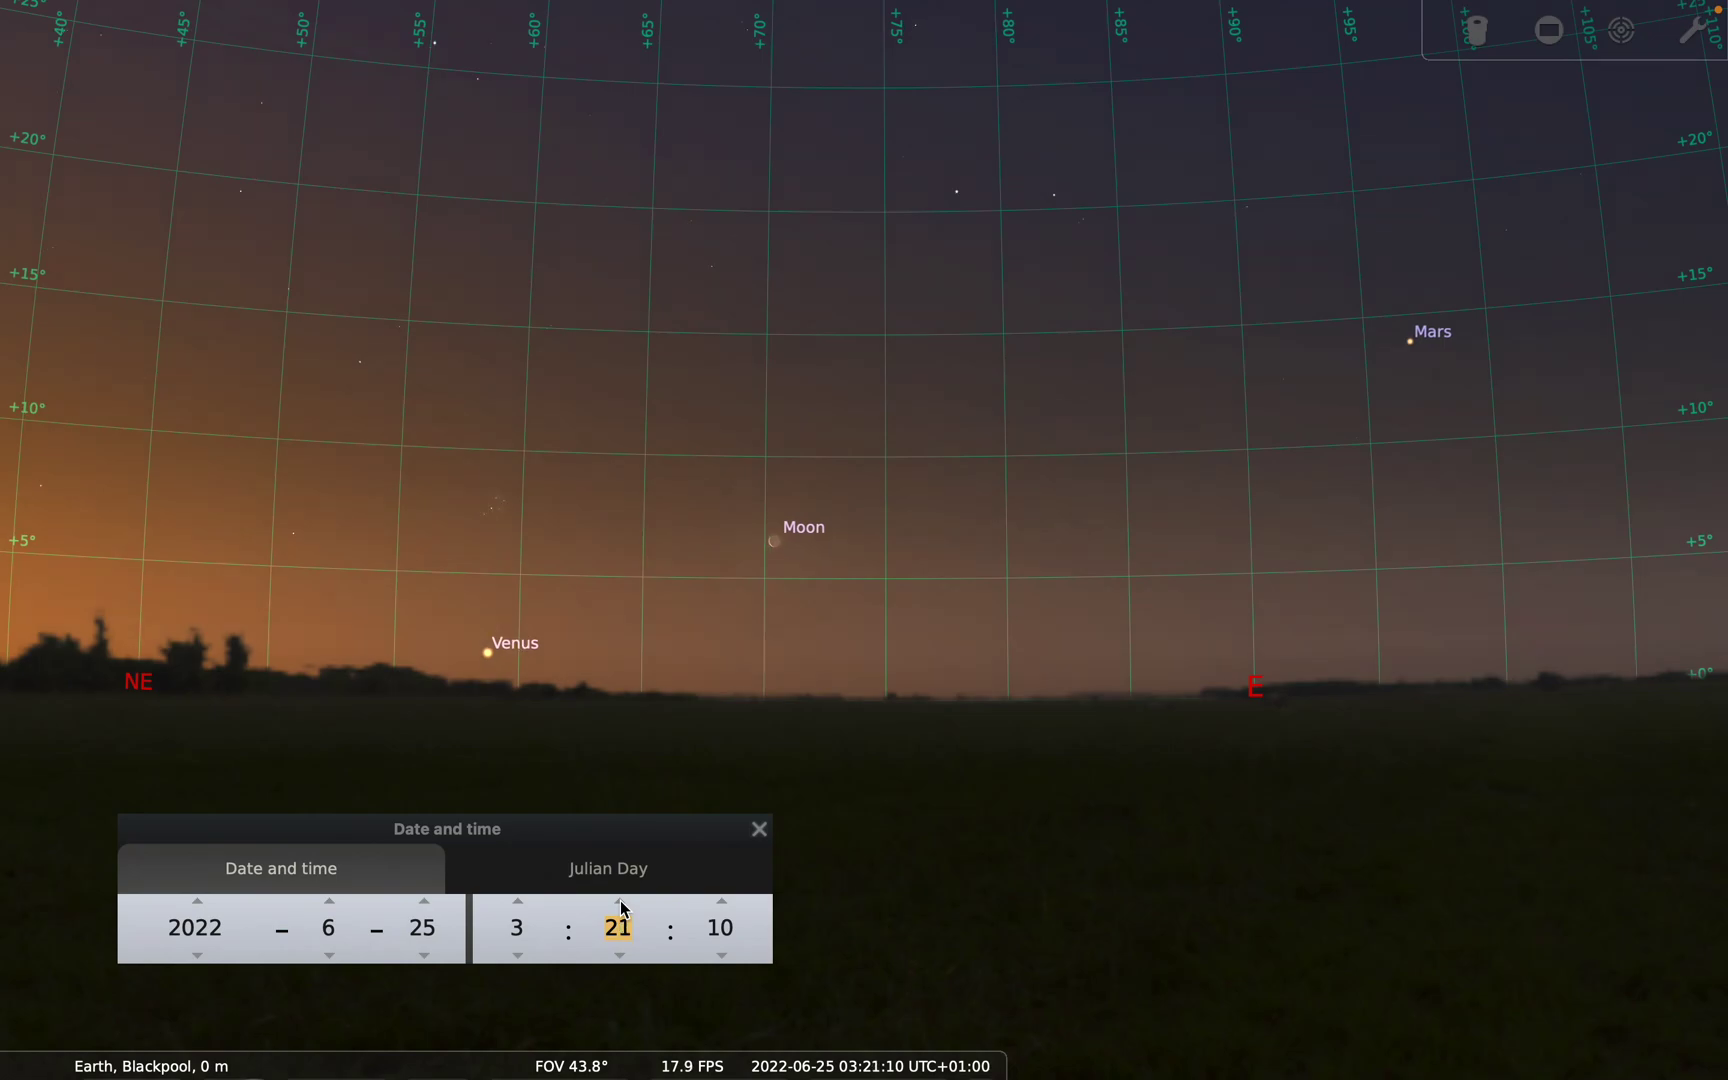
click(621, 903)
click(621, 904)
click(621, 903)
click(621, 904)
click(622, 903)
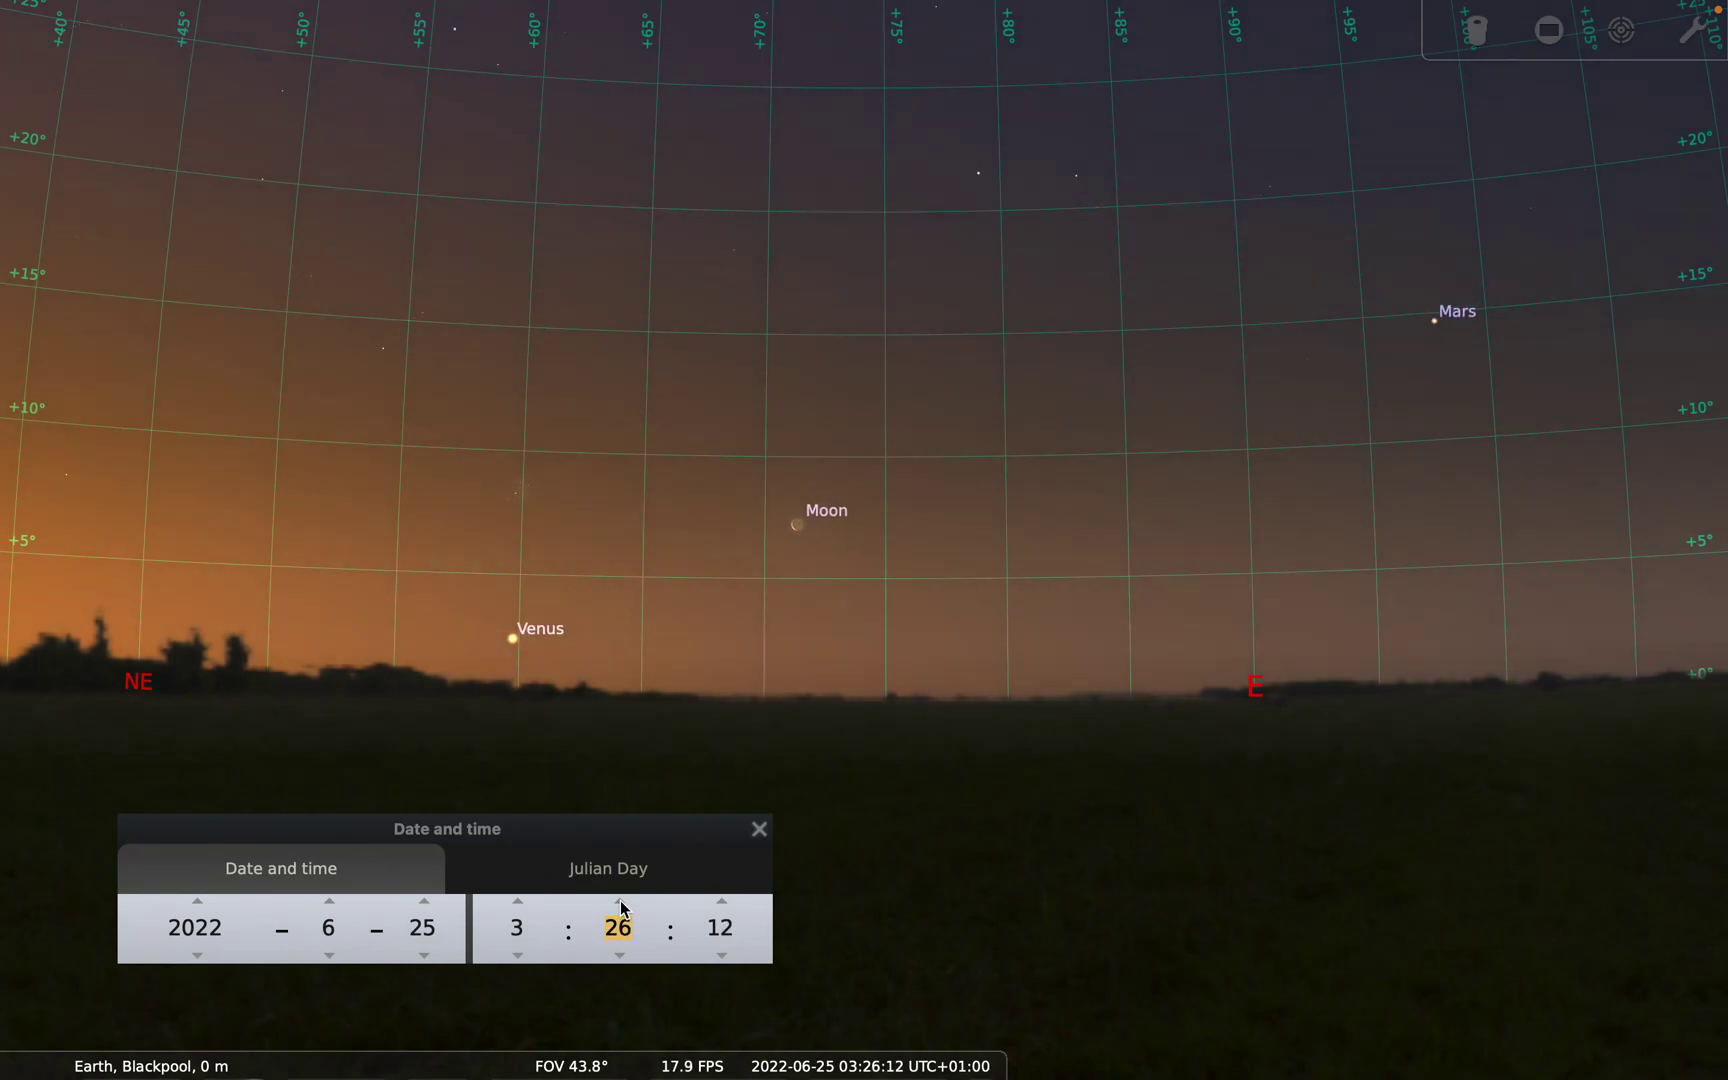
click(621, 903)
click(621, 903)
click(621, 903)
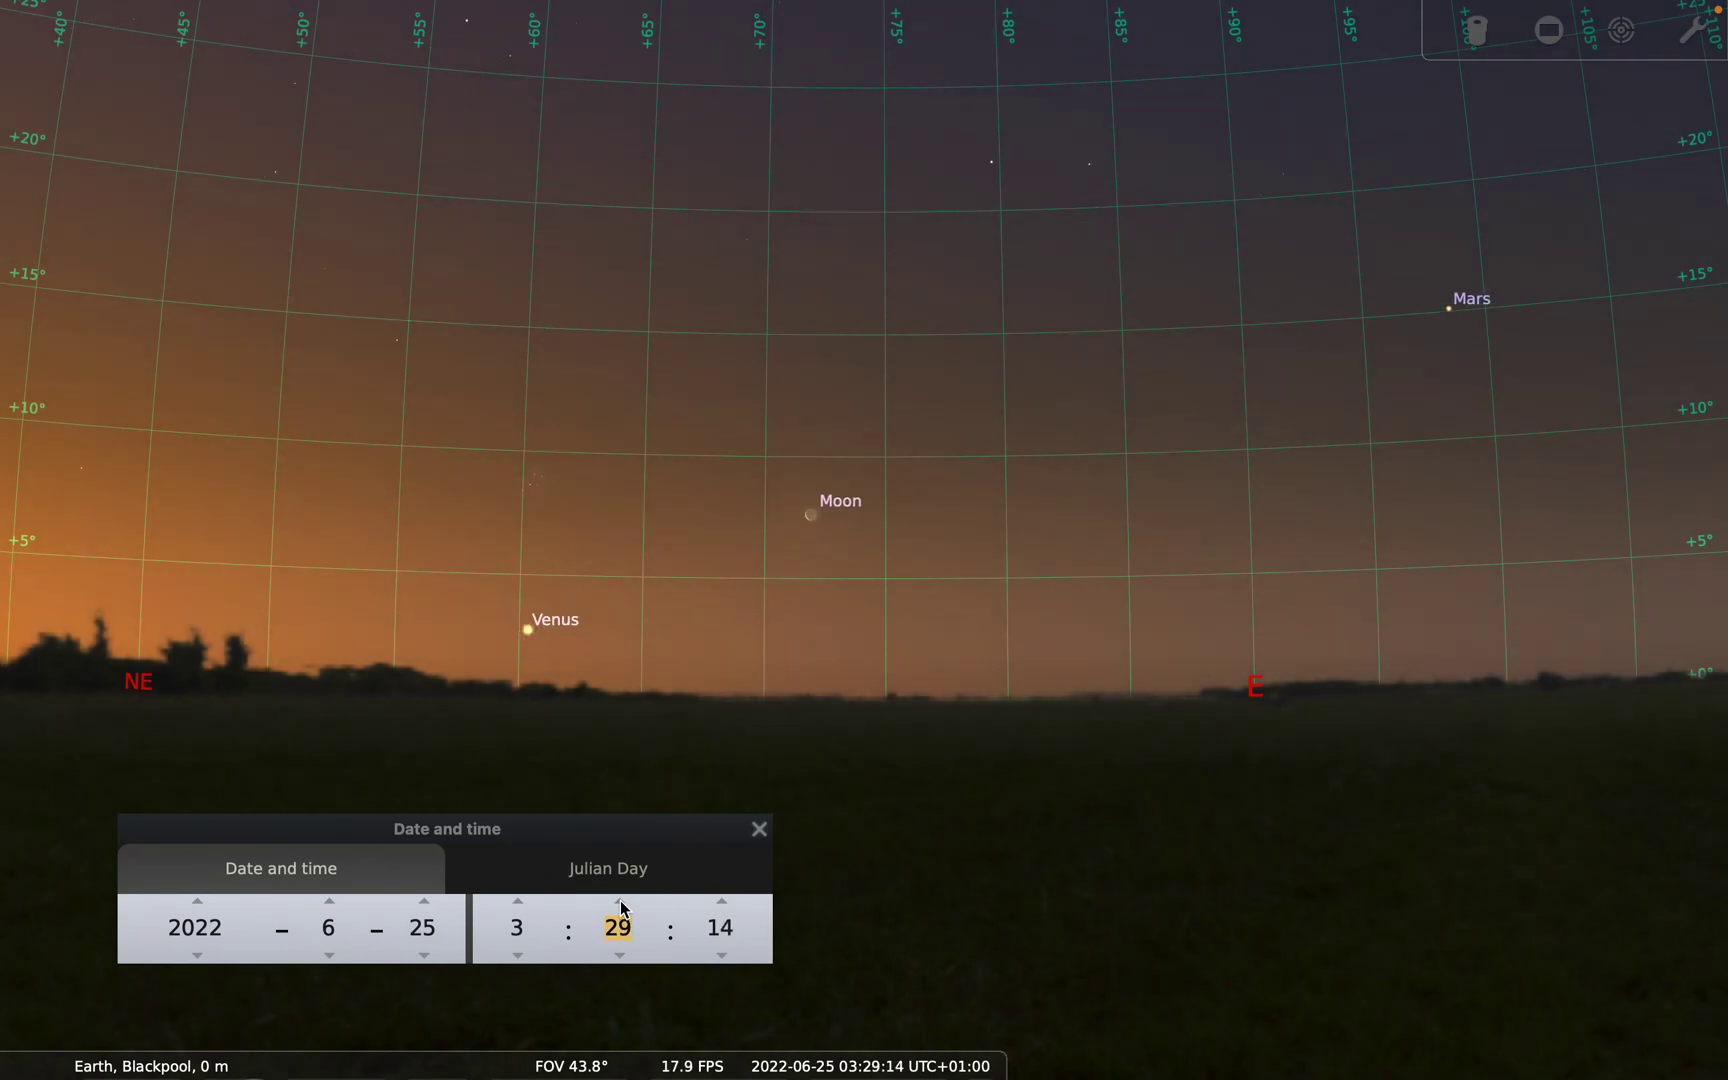
click(620, 902)
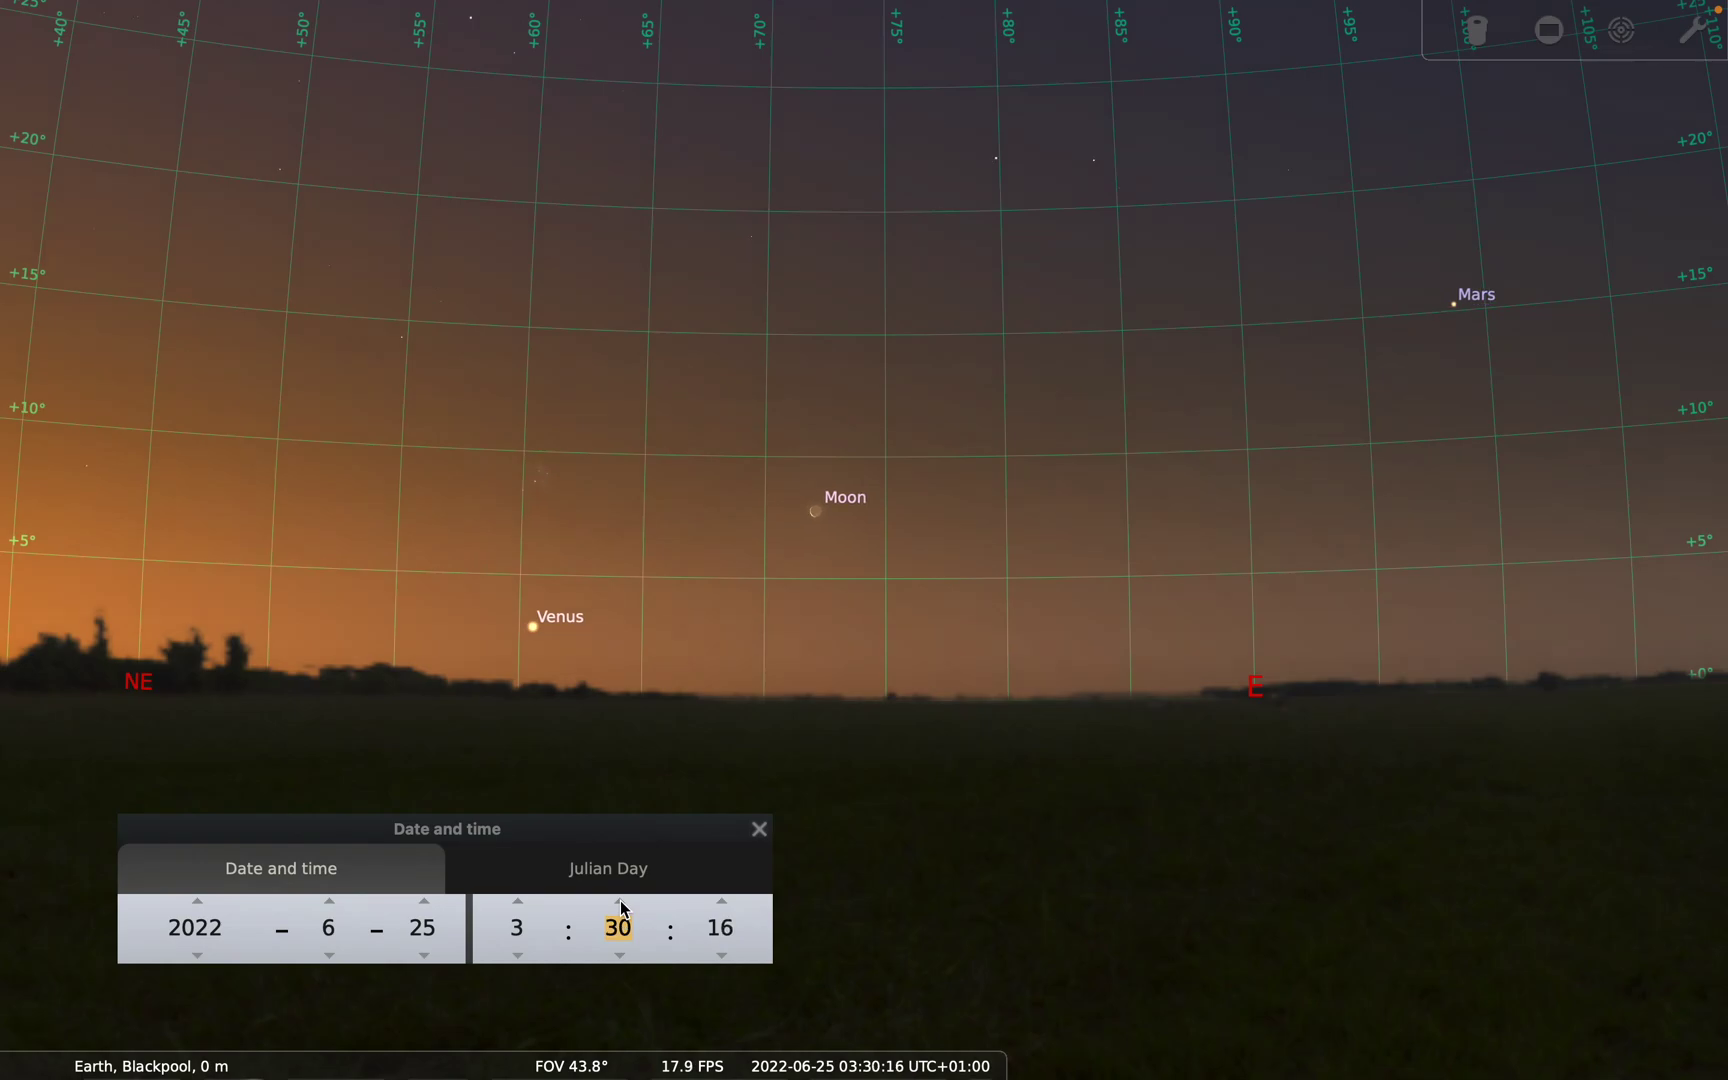
click(620, 902)
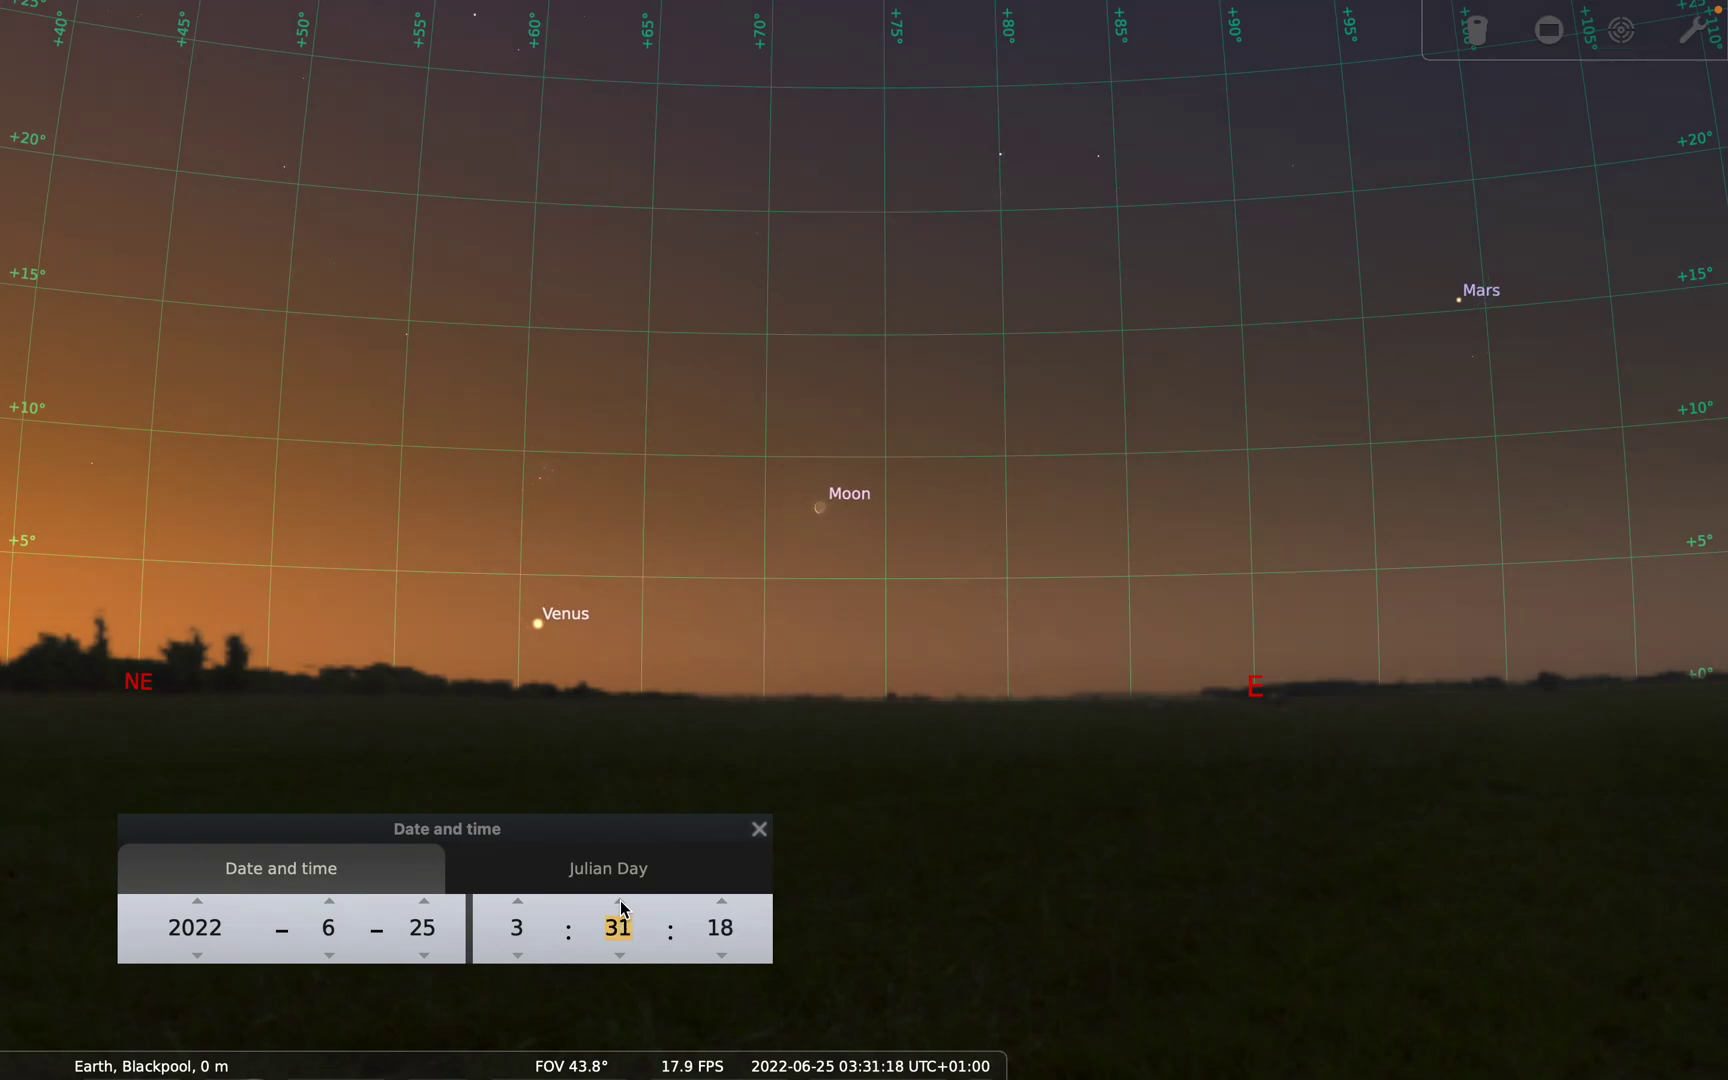
click(620, 901)
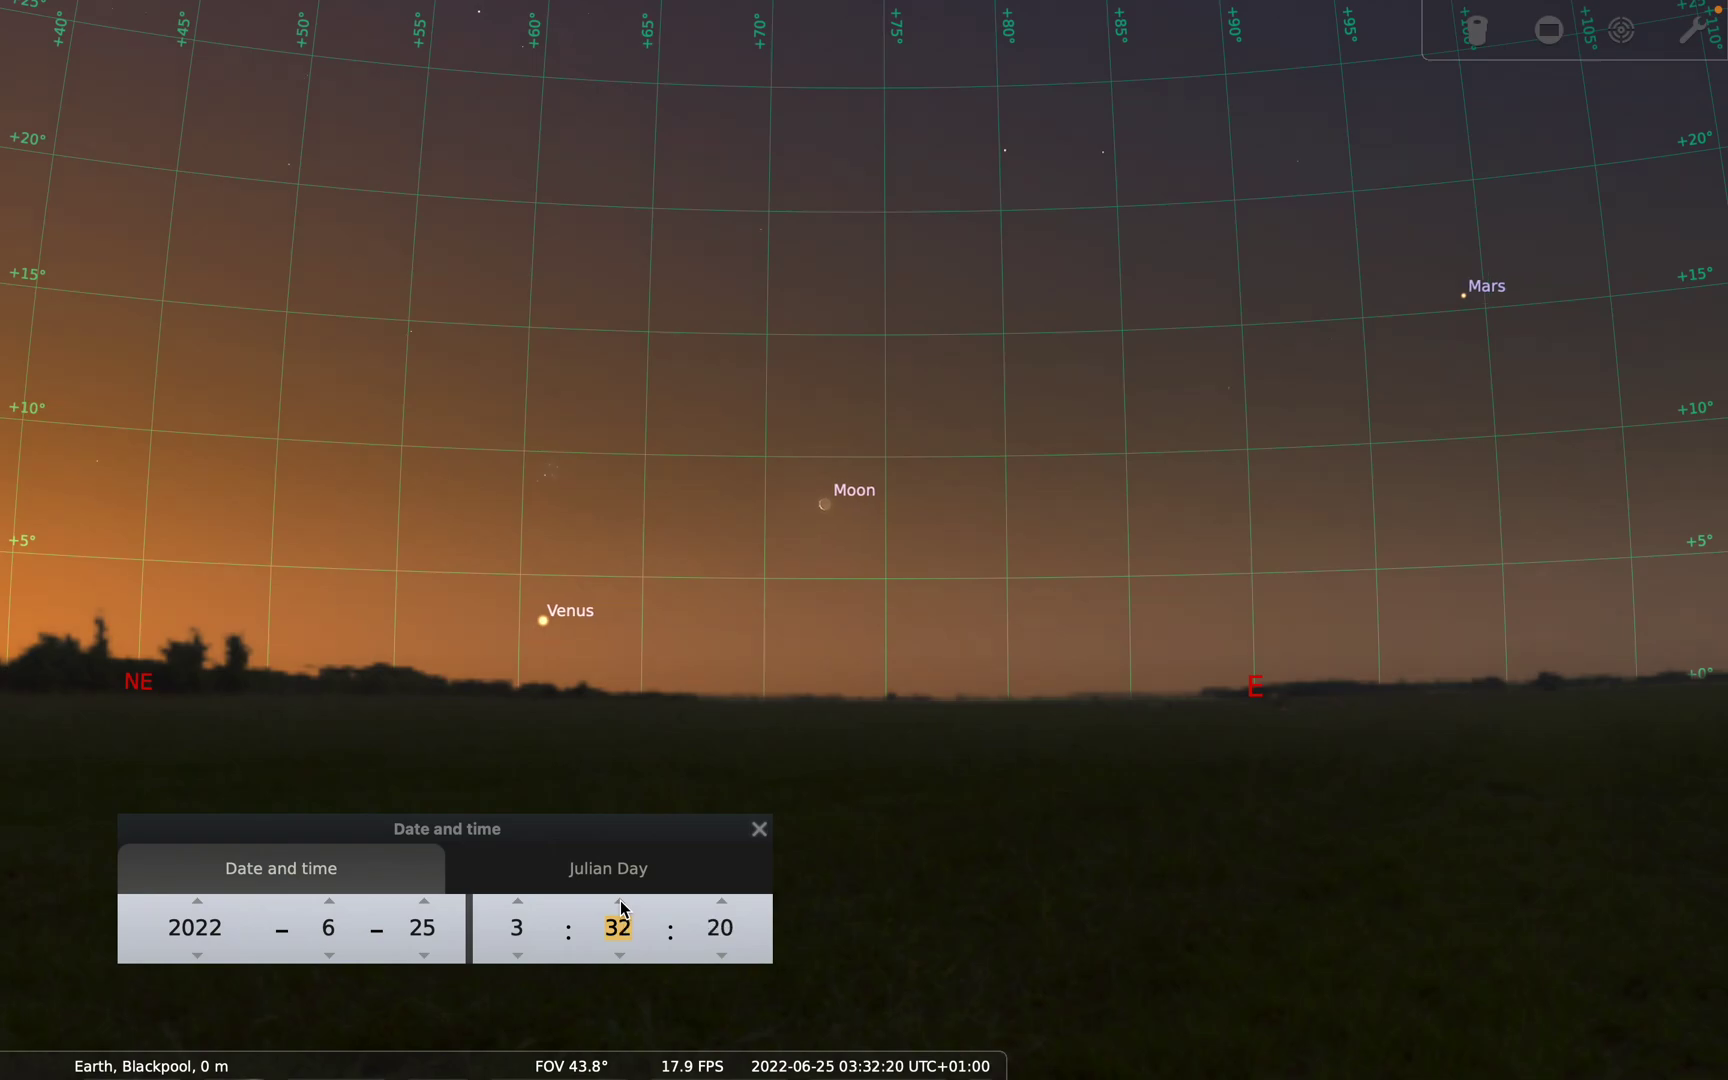
click(619, 903)
click(620, 902)
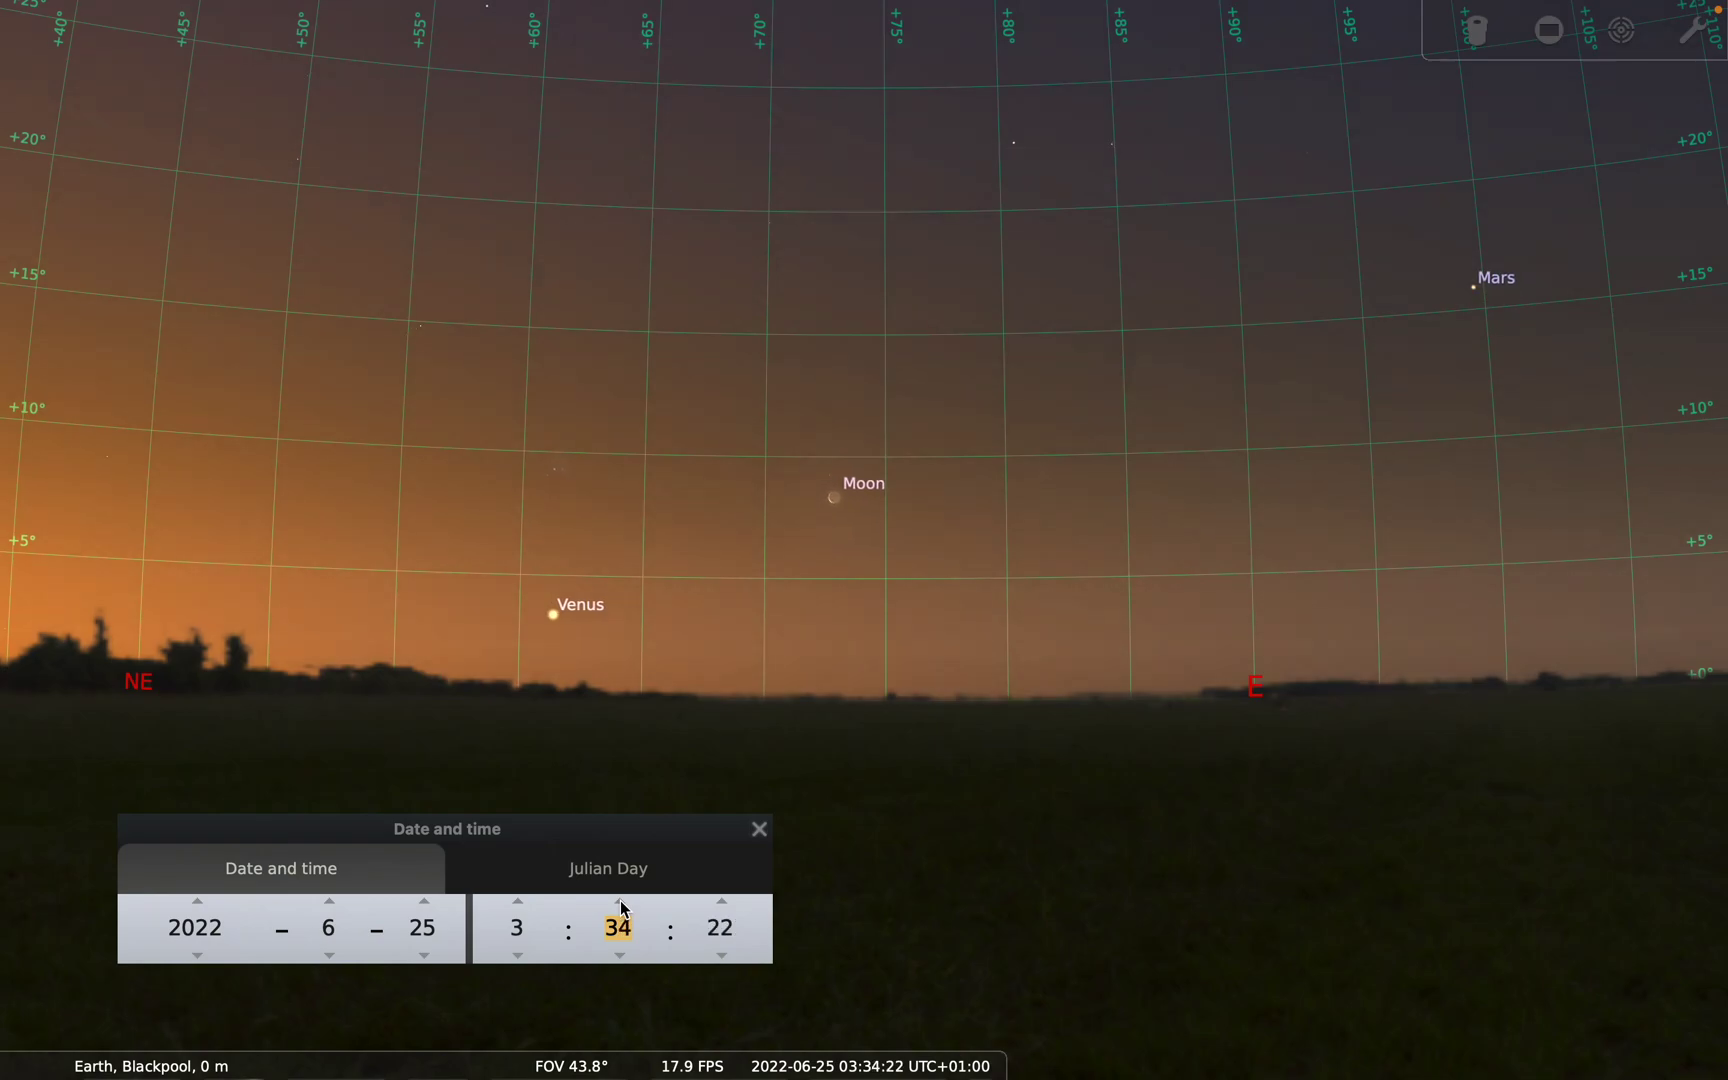
click(620, 901)
click(619, 902)
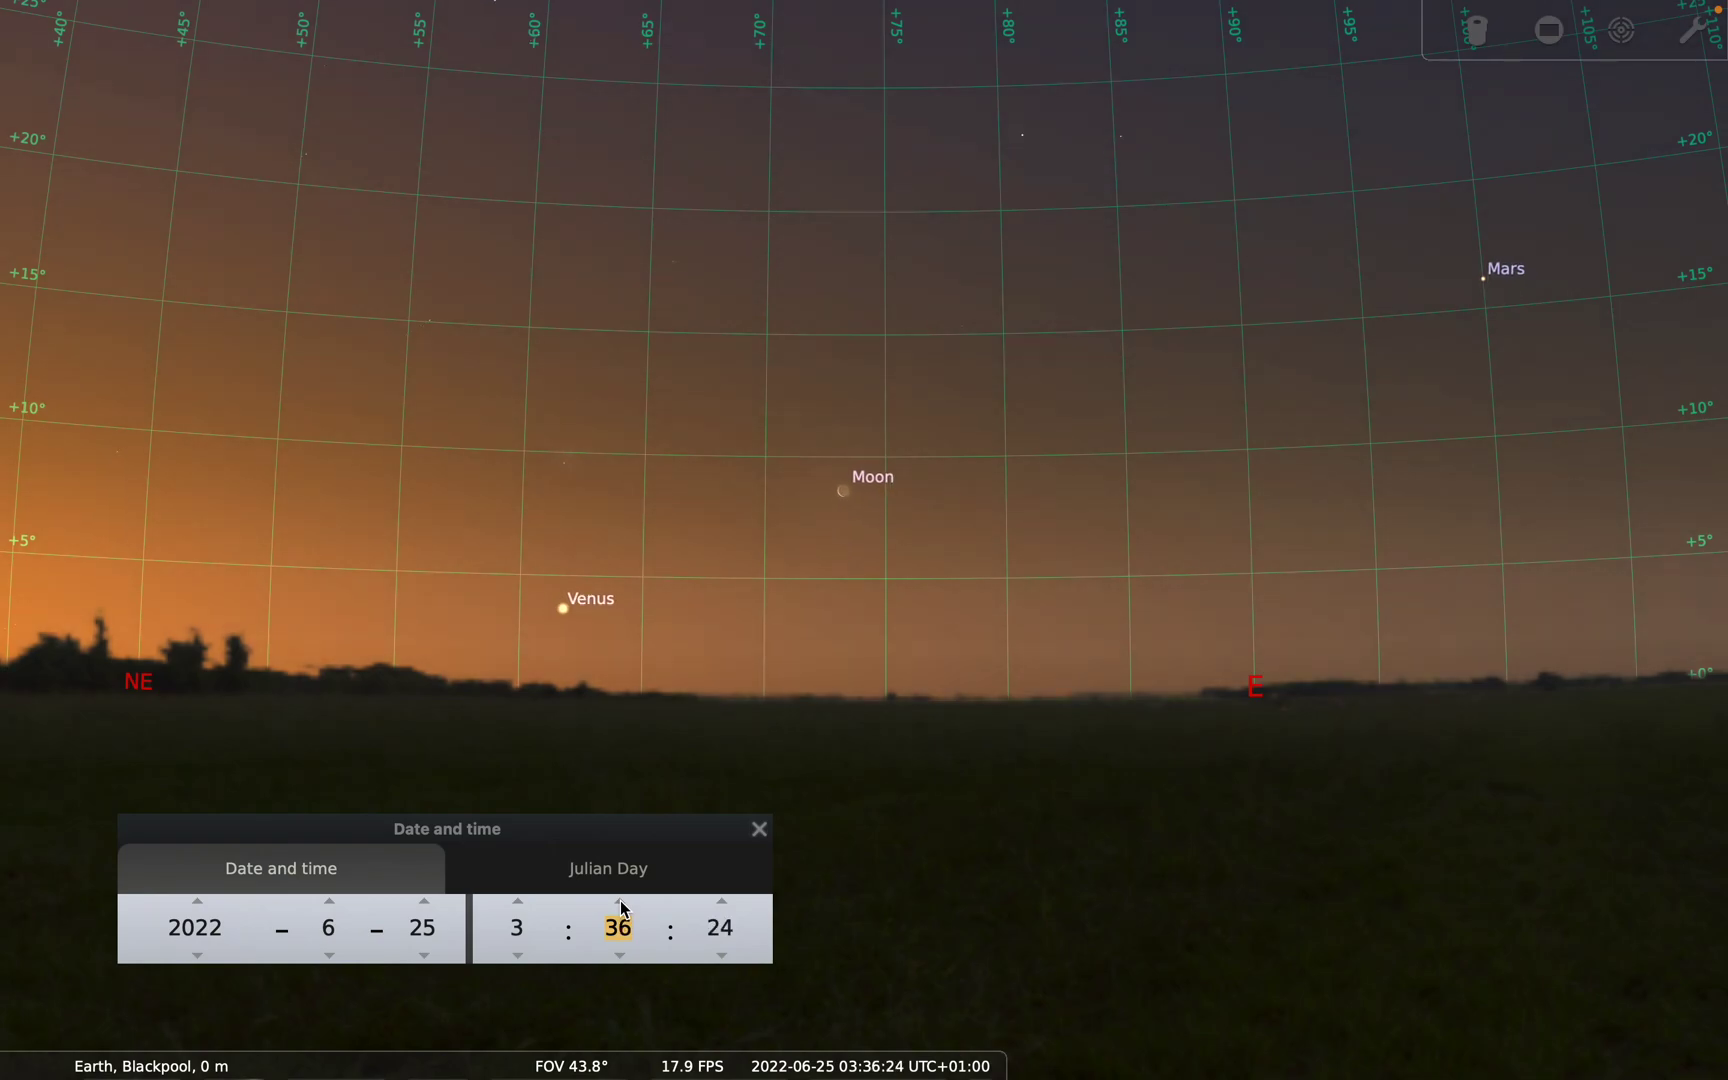
click(620, 902)
click(619, 902)
click(620, 902)
click(619, 903)
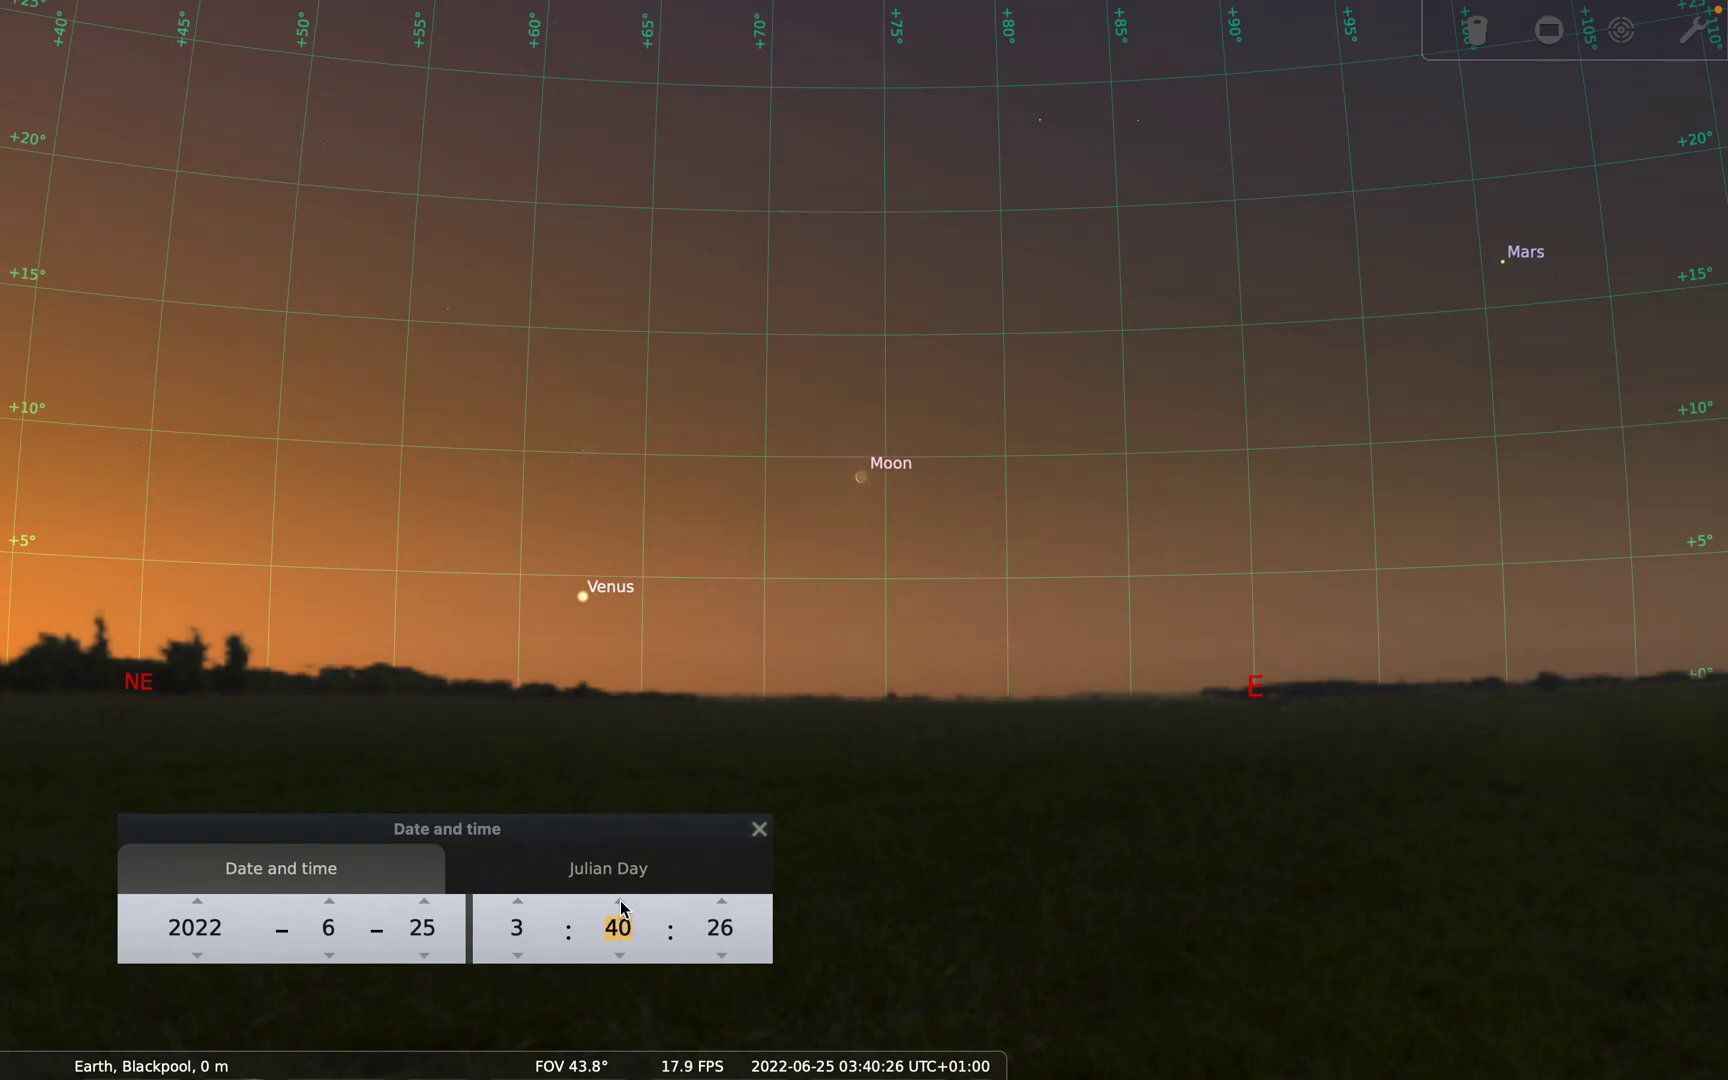
click(620, 902)
click(620, 902)
click(620, 902)
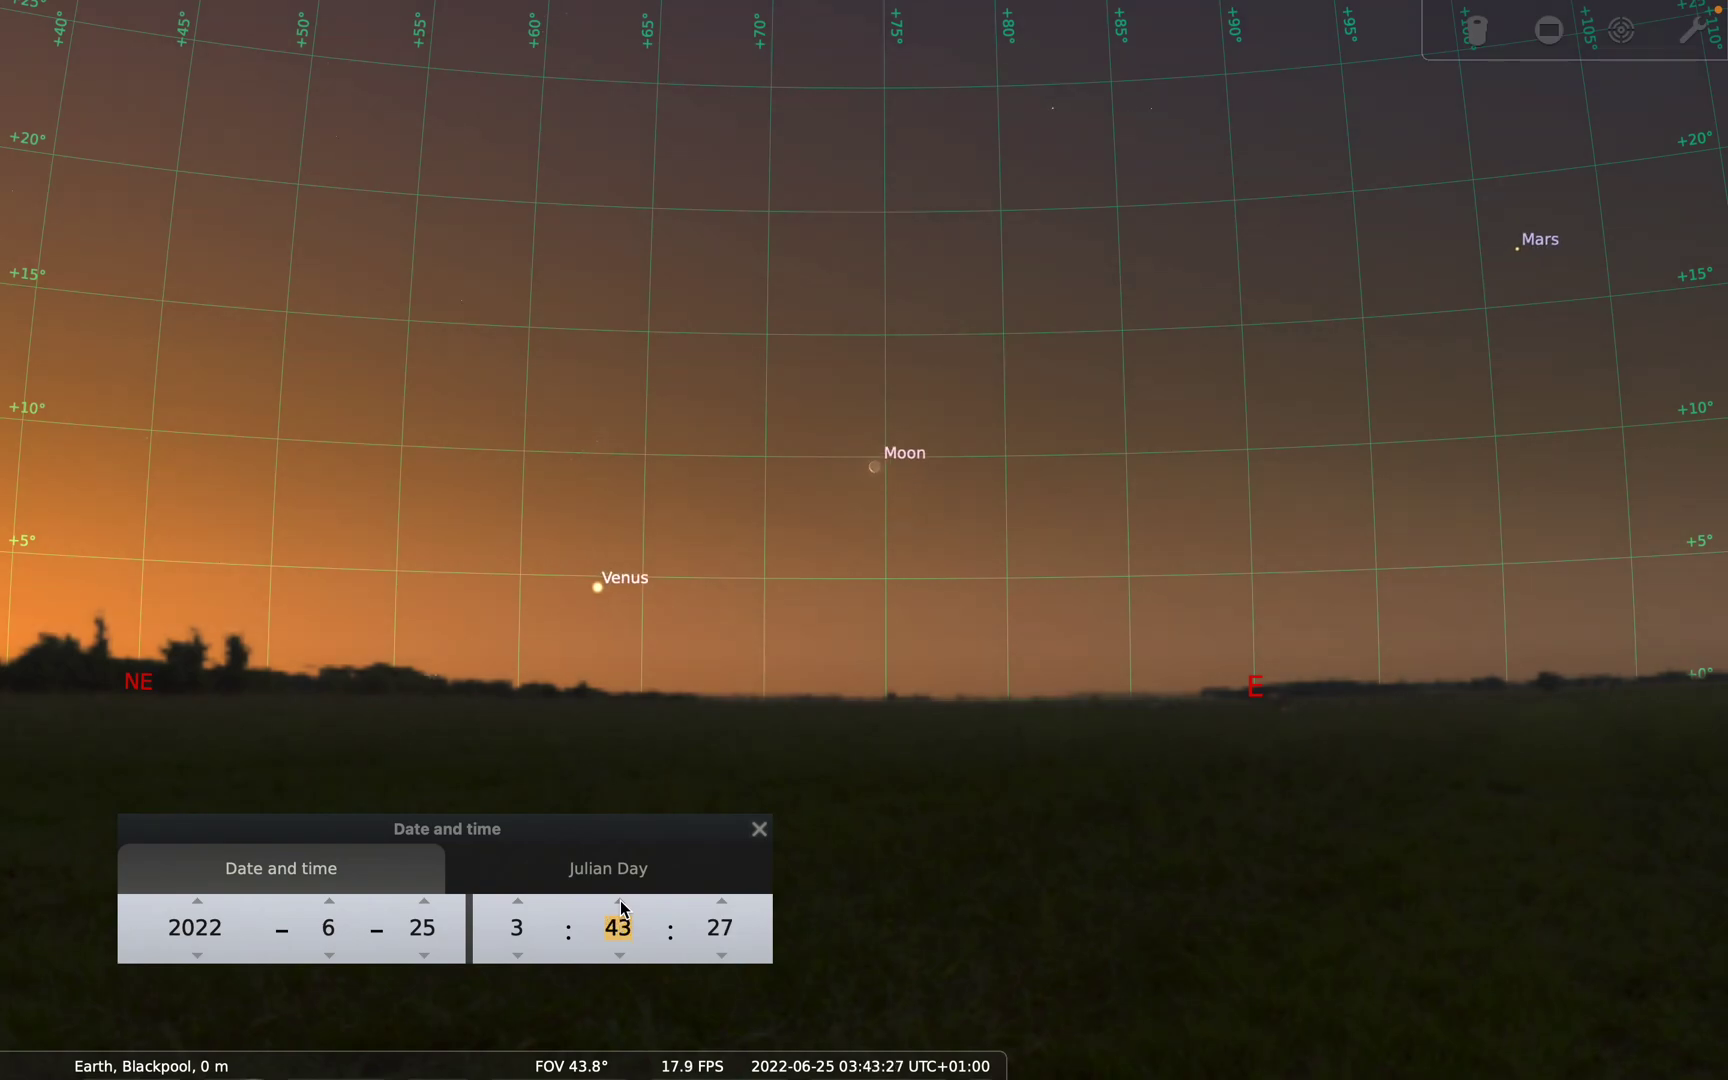
click(619, 901)
click(620, 902)
click(620, 901)
click(620, 902)
click(620, 903)
click(620, 901)
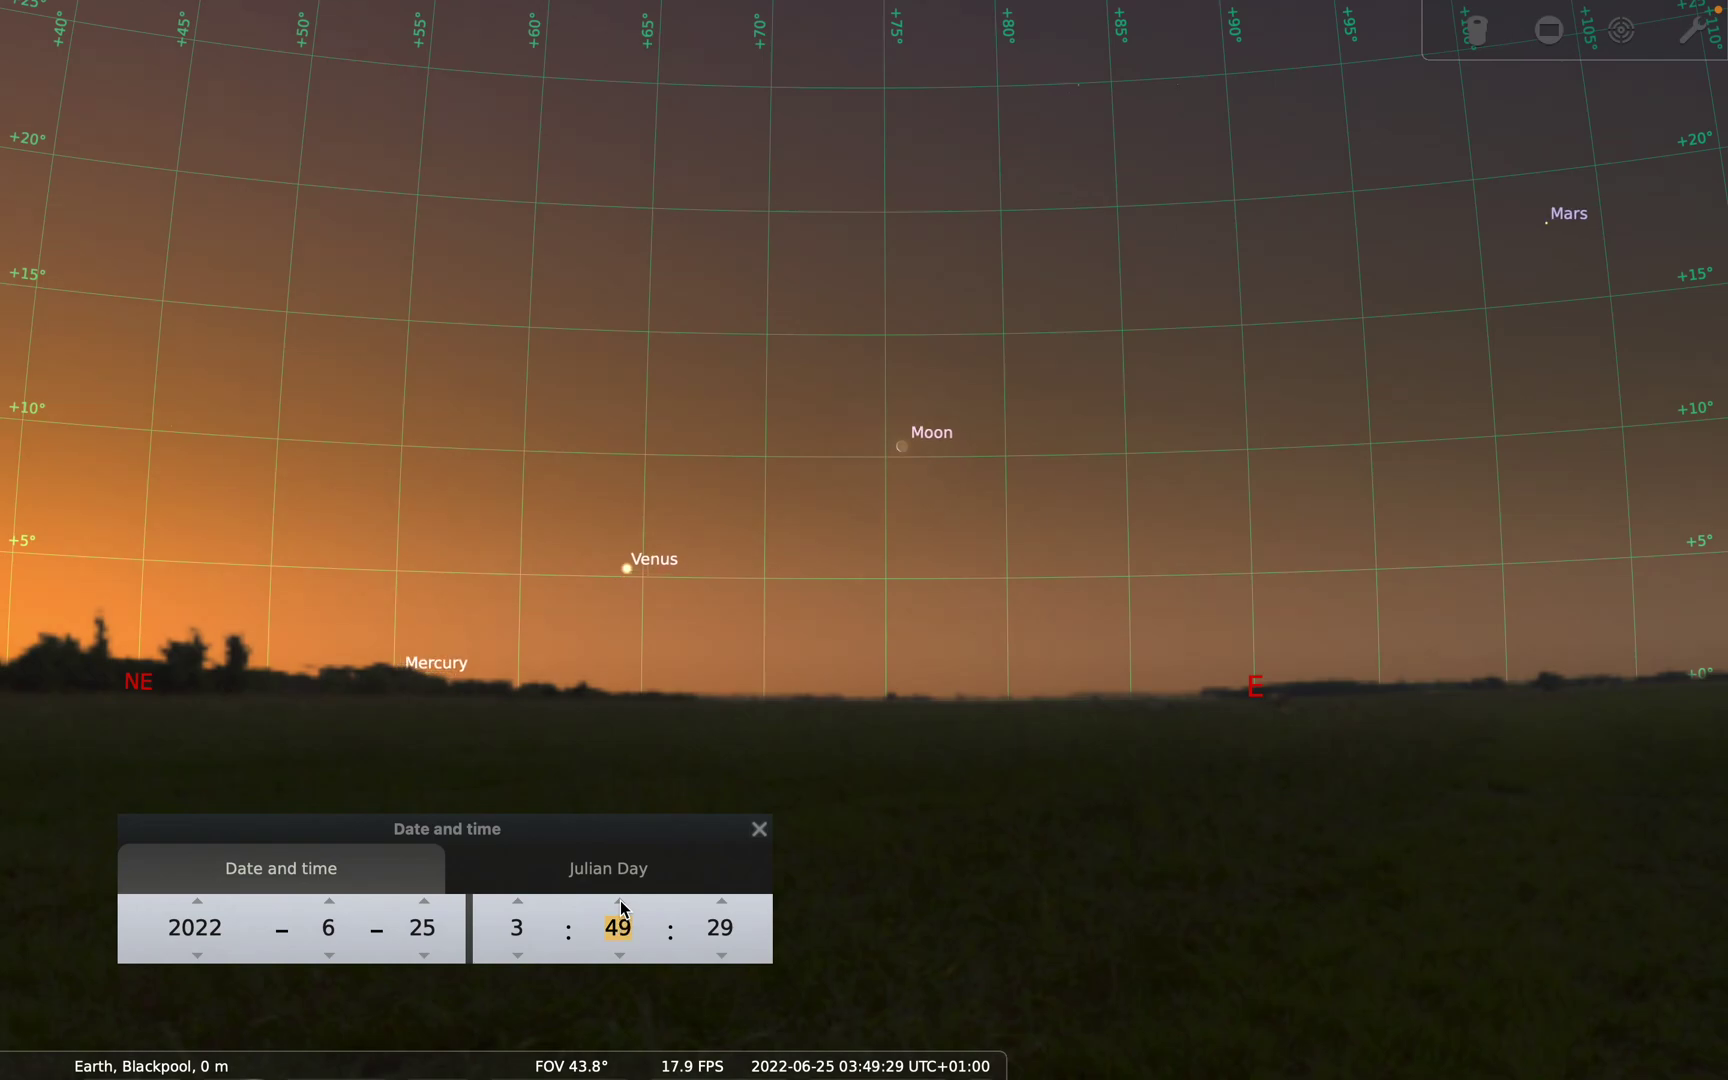
click(619, 902)
click(620, 902)
click(620, 902)
click(619, 902)
click(620, 902)
click(620, 902)
click(620, 903)
click(619, 902)
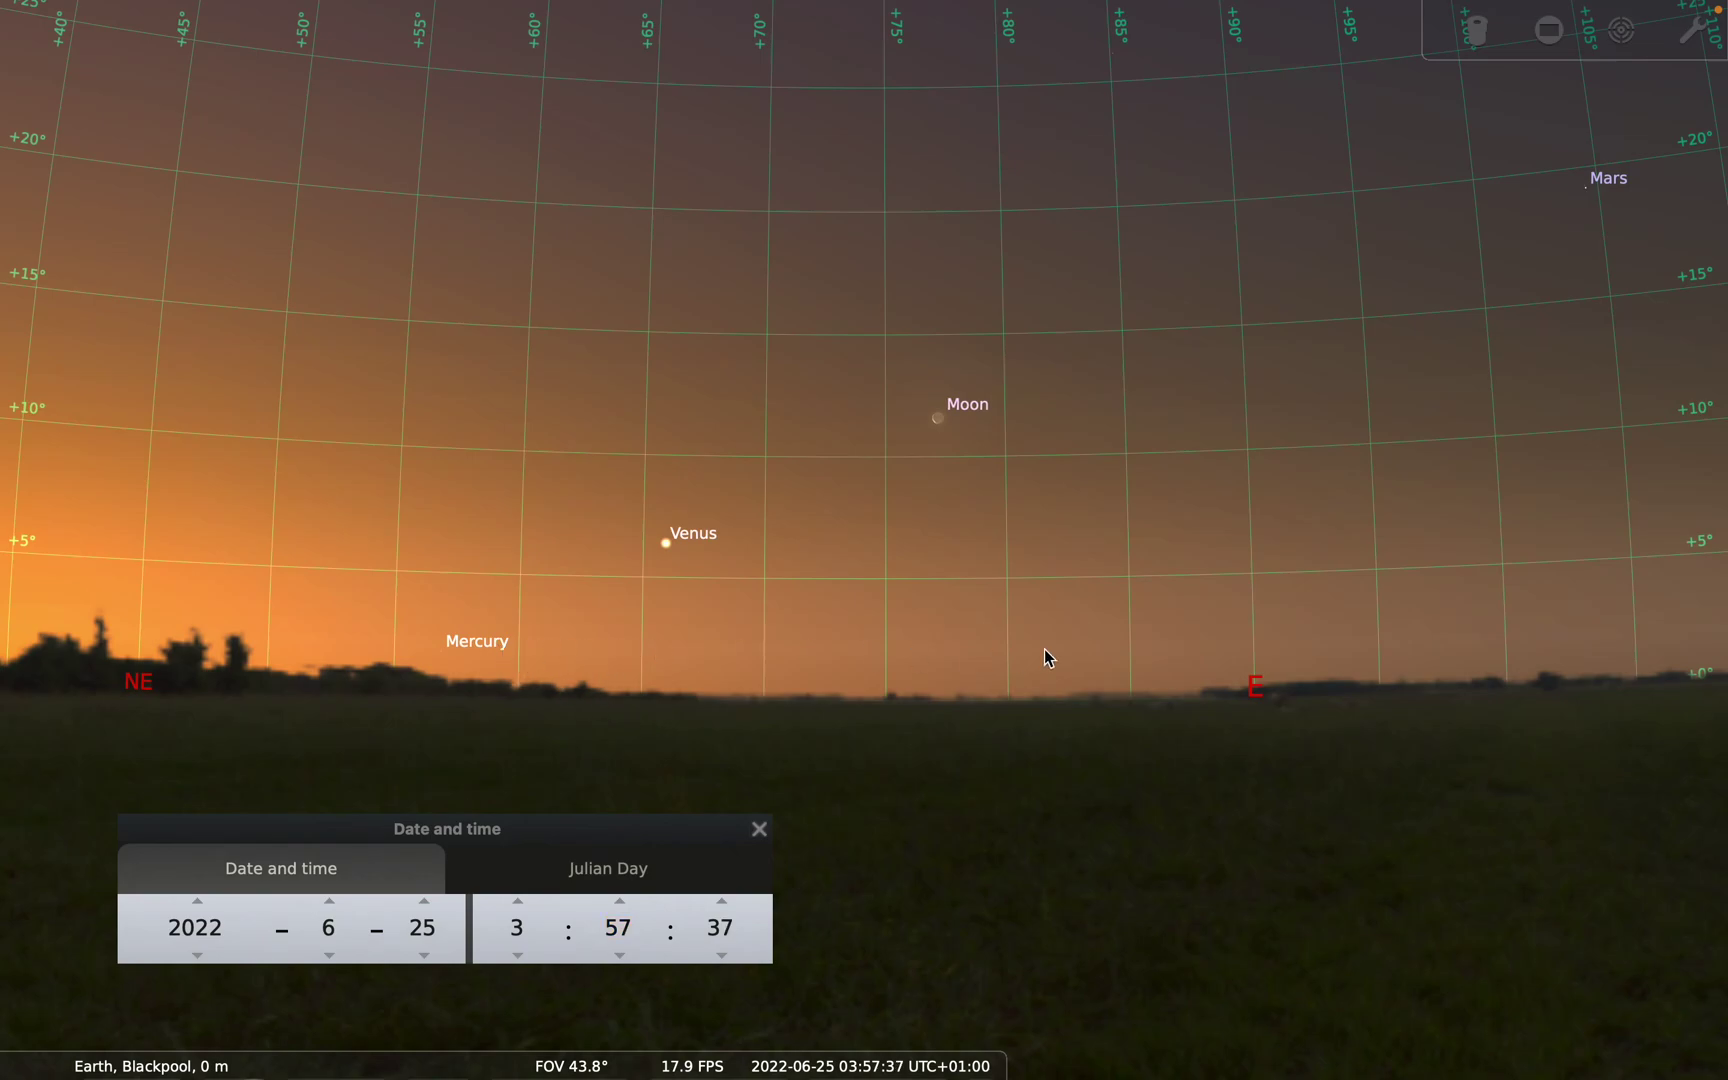
drag(1241, 550, 910, 660)
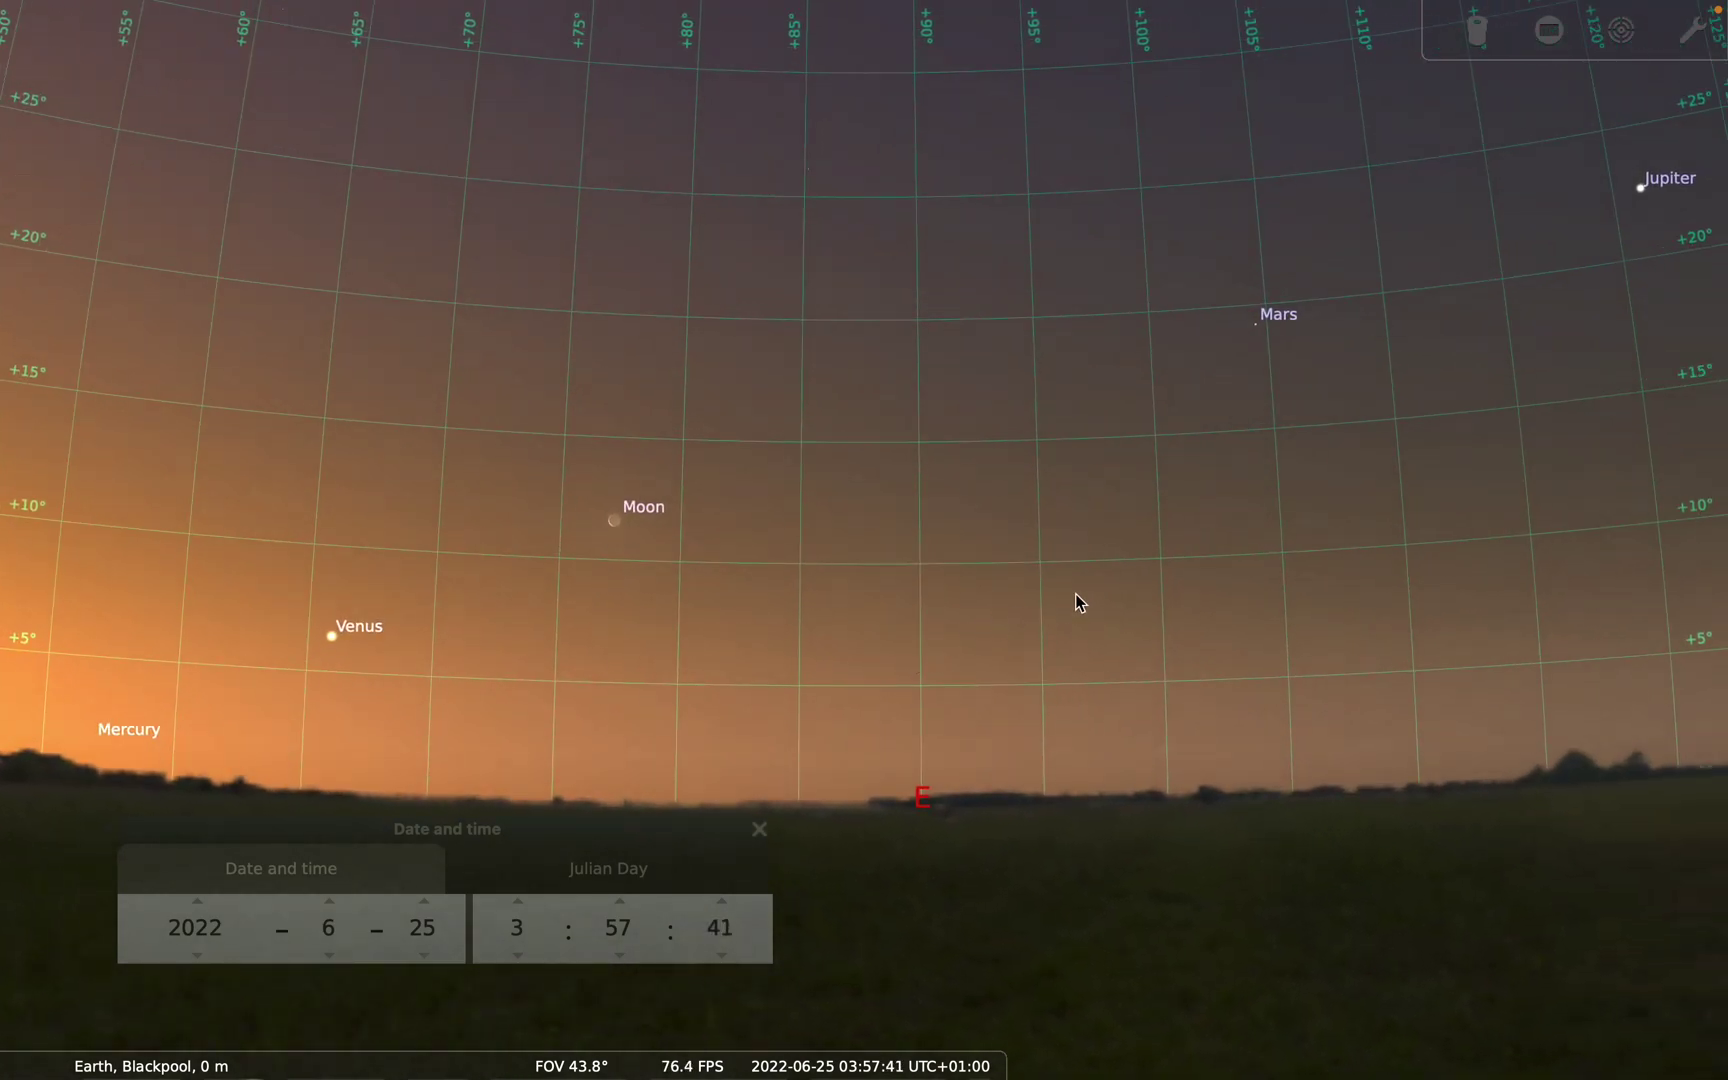
scroll(687, 584, up, 5)
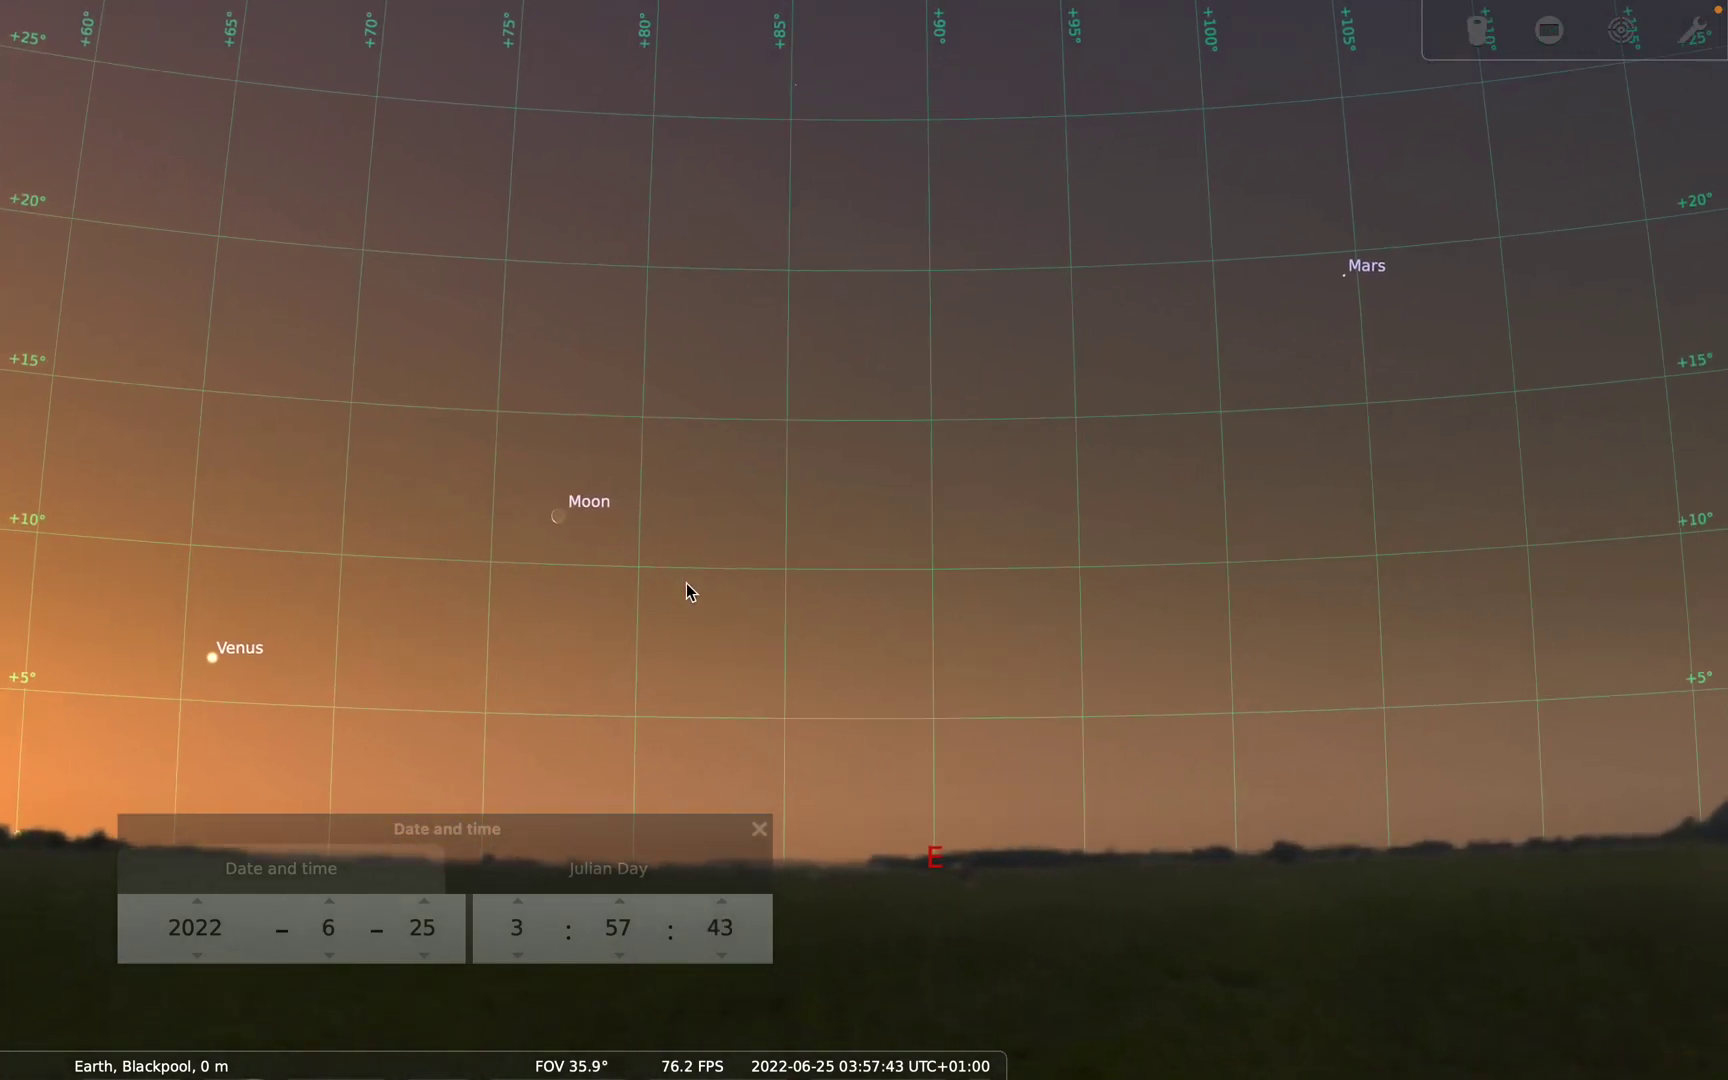
drag(686, 583, 1030, 687)
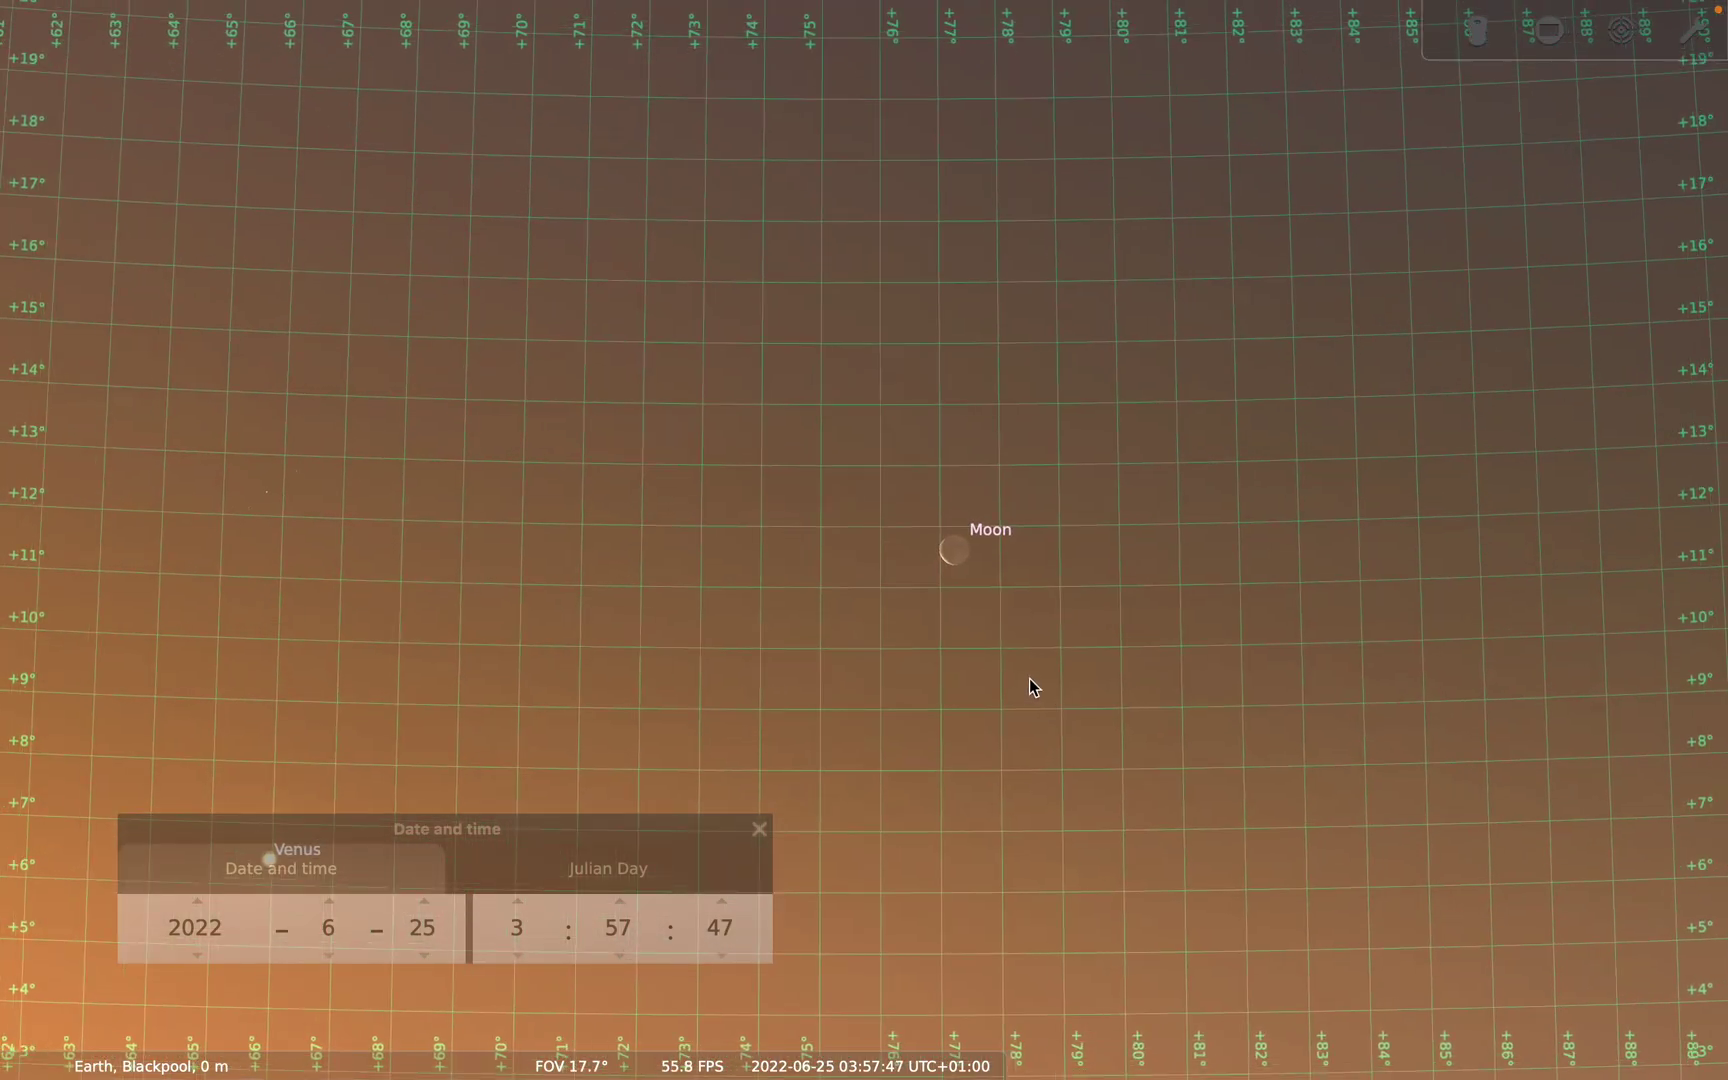
scroll(1034, 688, down, 3)
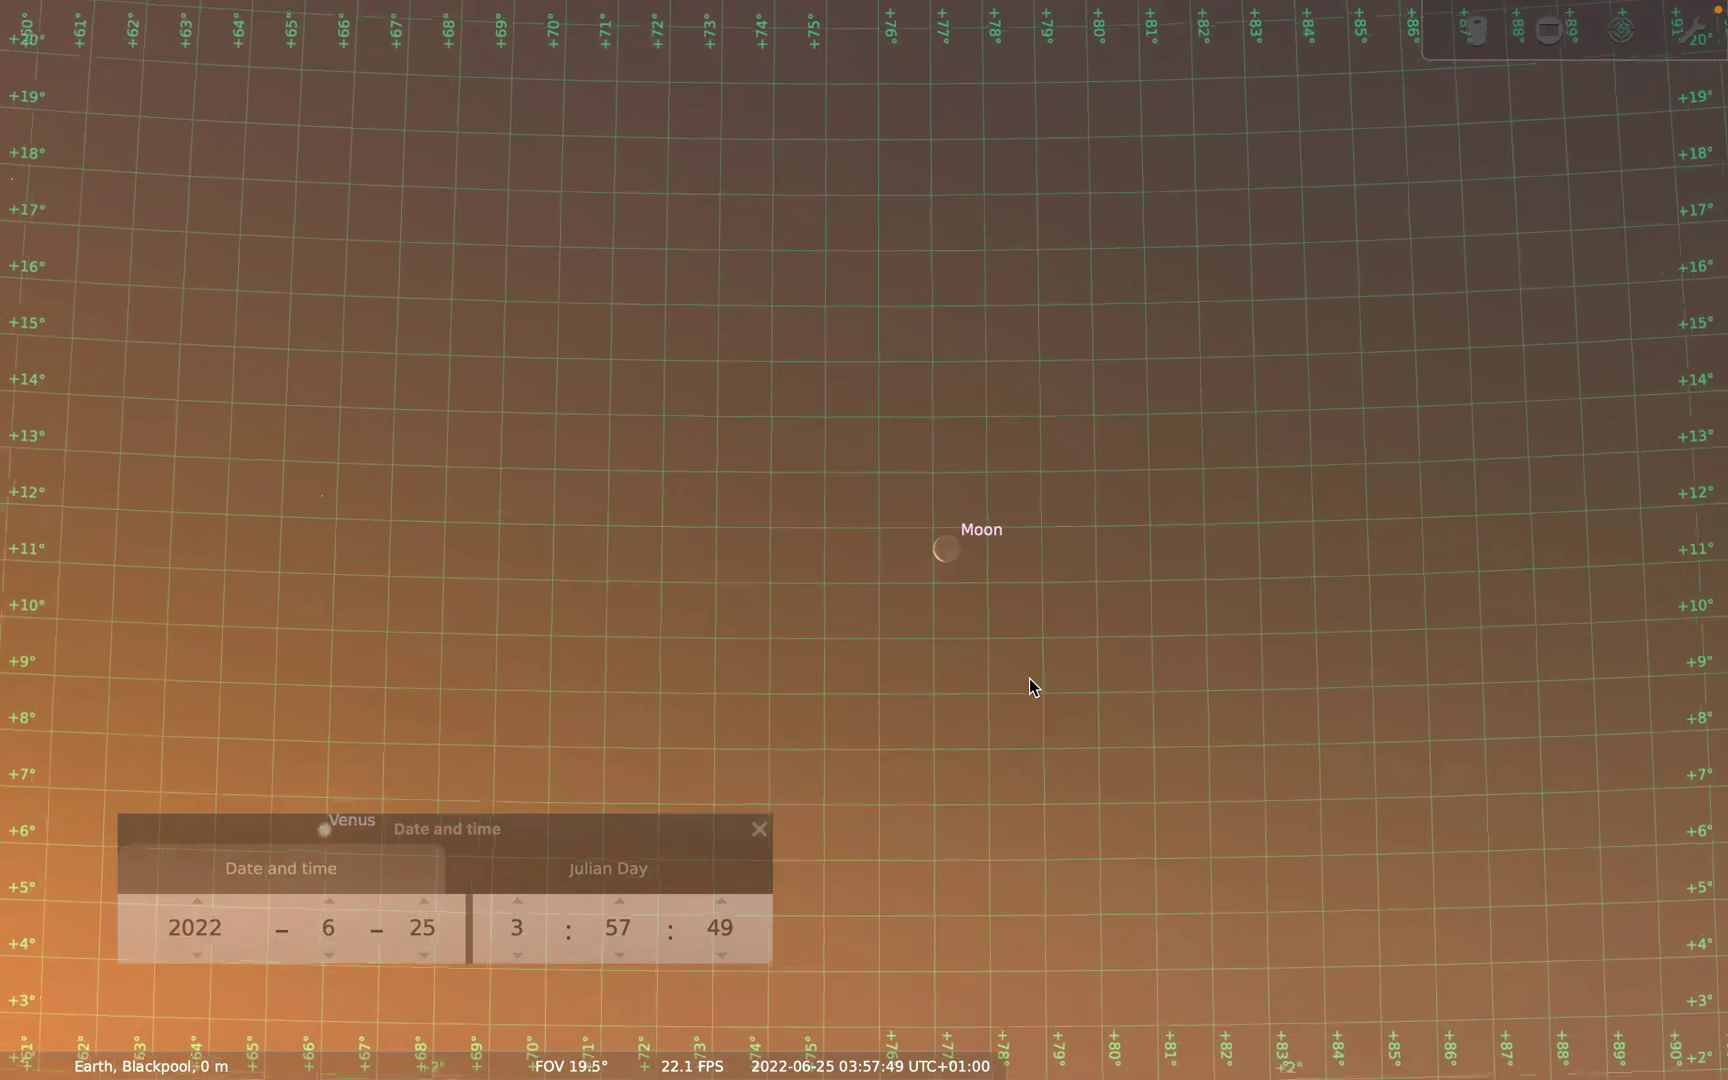
scroll(1030, 681, down, 5)
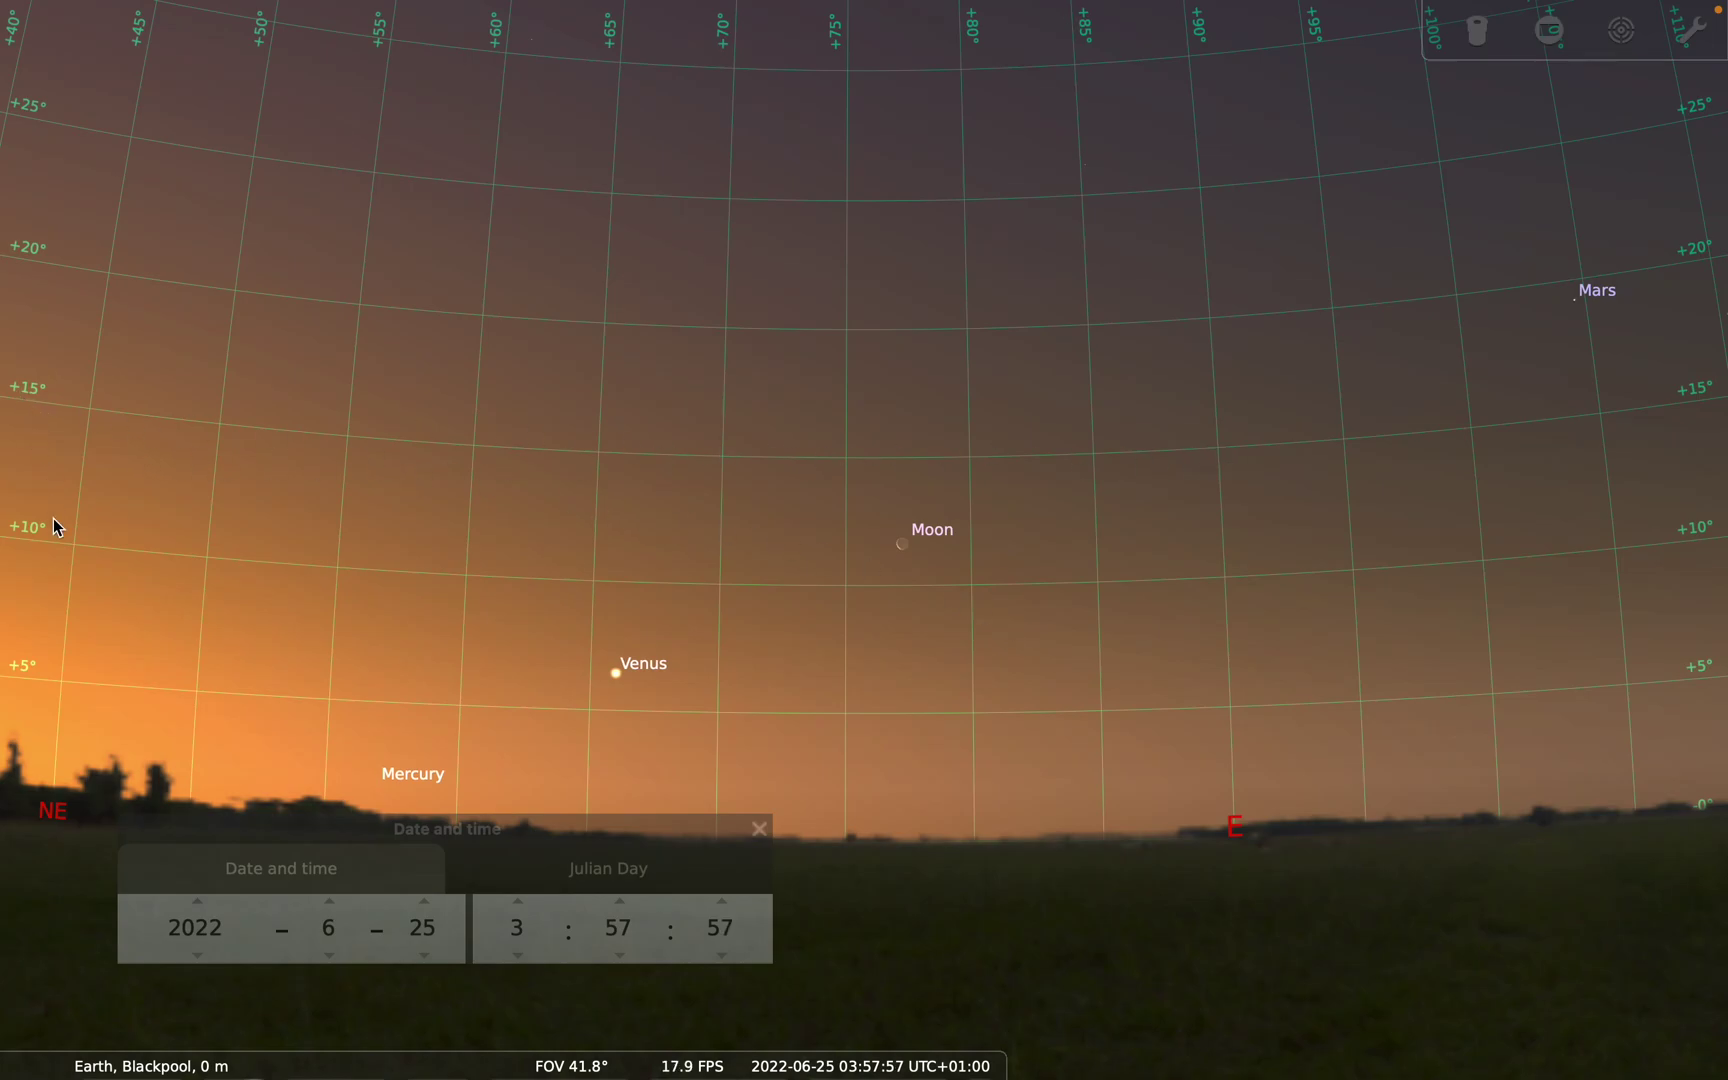
mouse_move(63, 485)
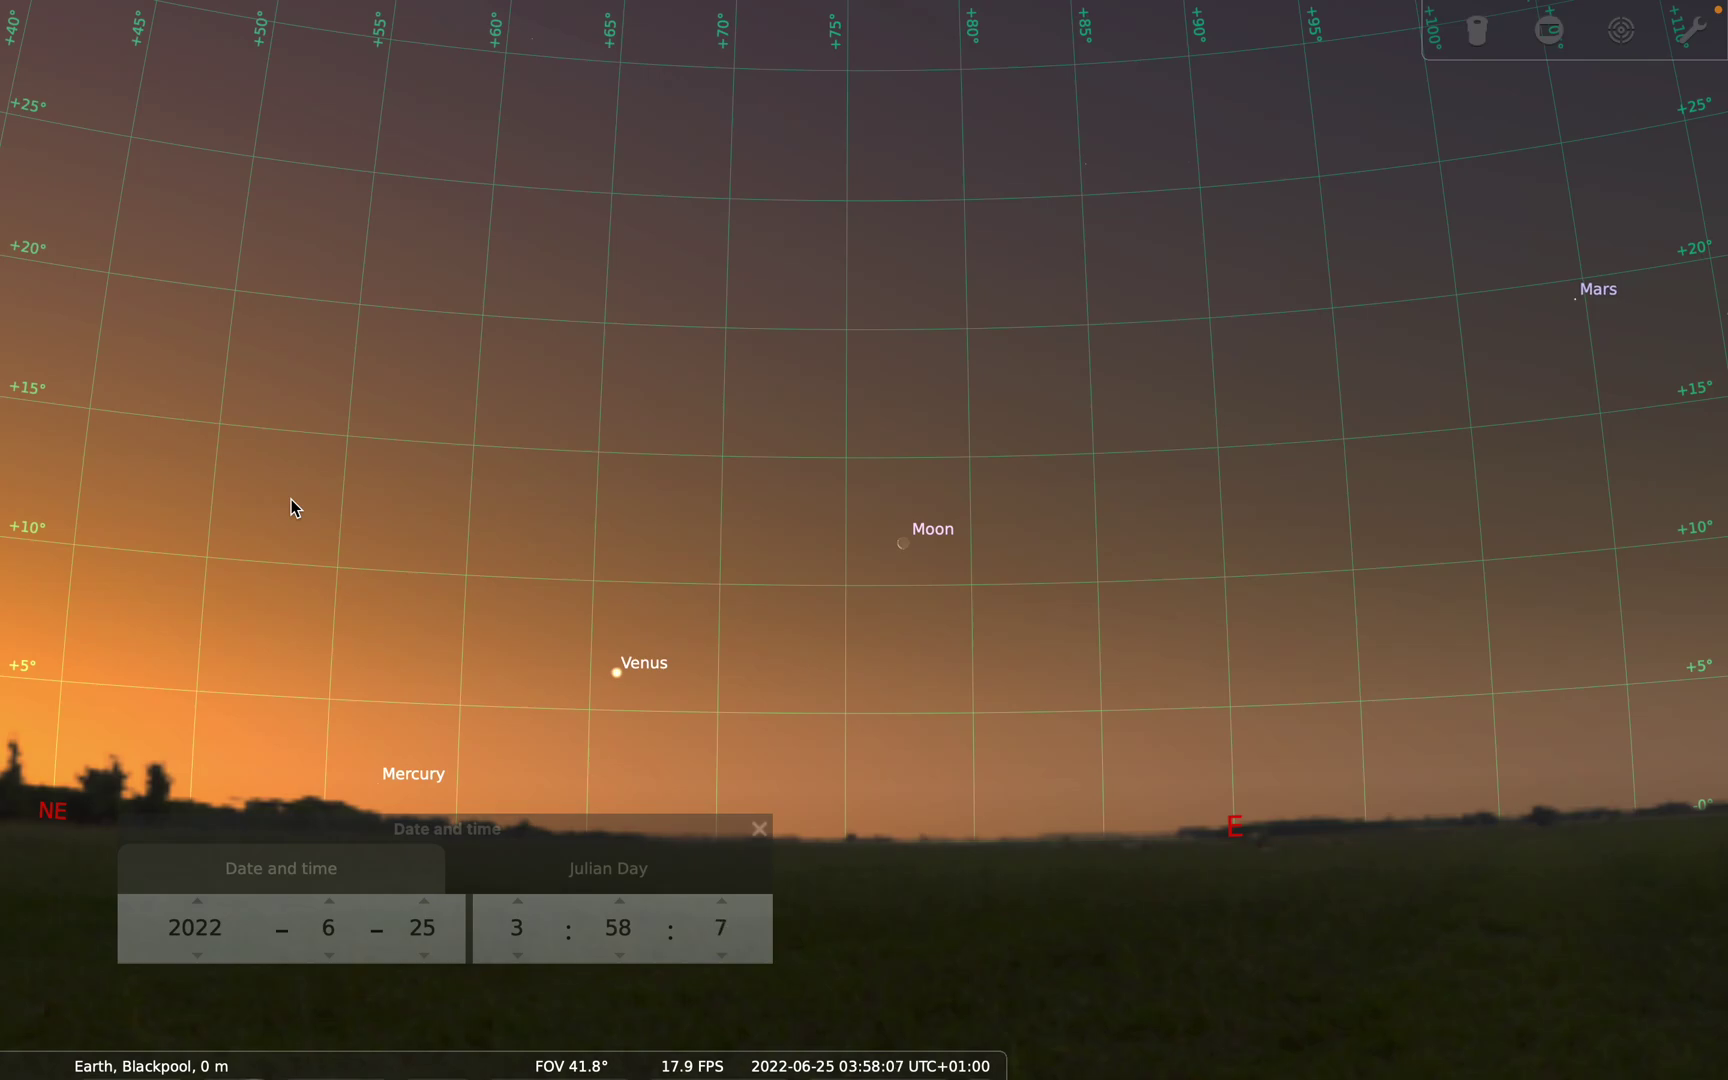
Pan southeast past Mars and Jupiter to centre Saturn in the southern sky
drag(1199, 582, 791, 602)
drag(1169, 610, 1008, 613)
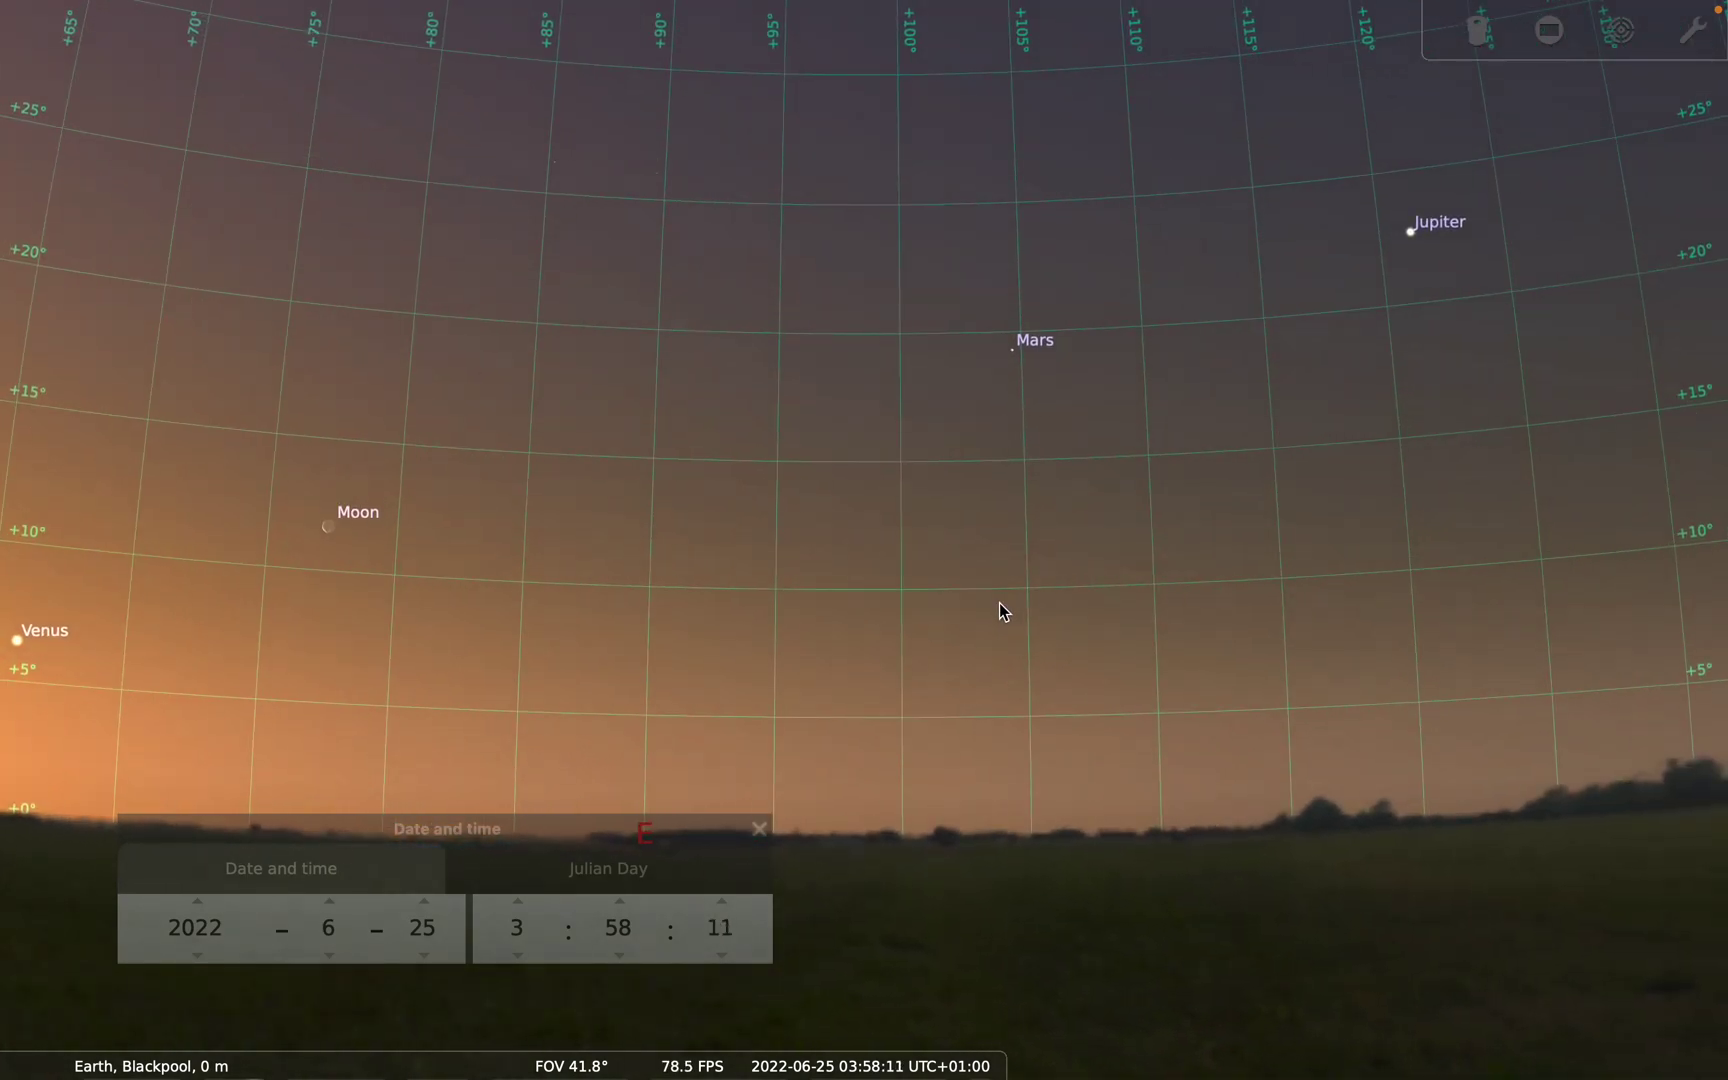
drag(1181, 590, 973, 631)
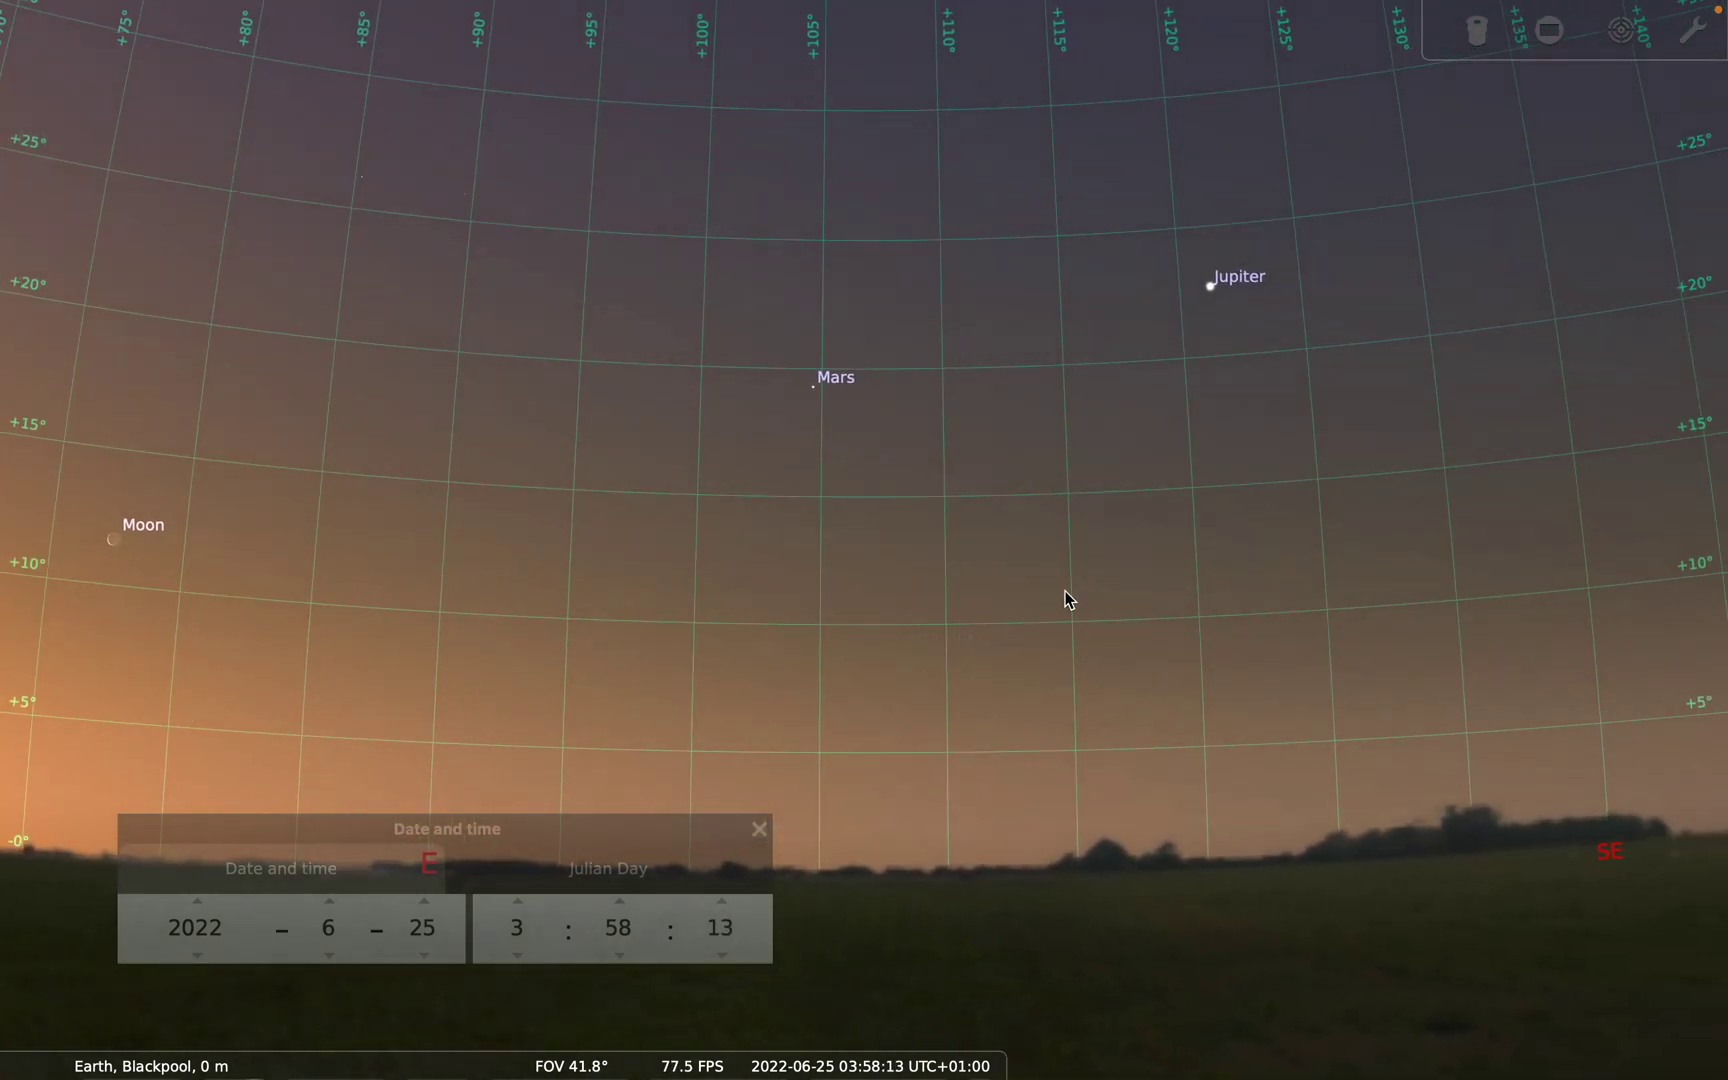
drag(1097, 583, 890, 630)
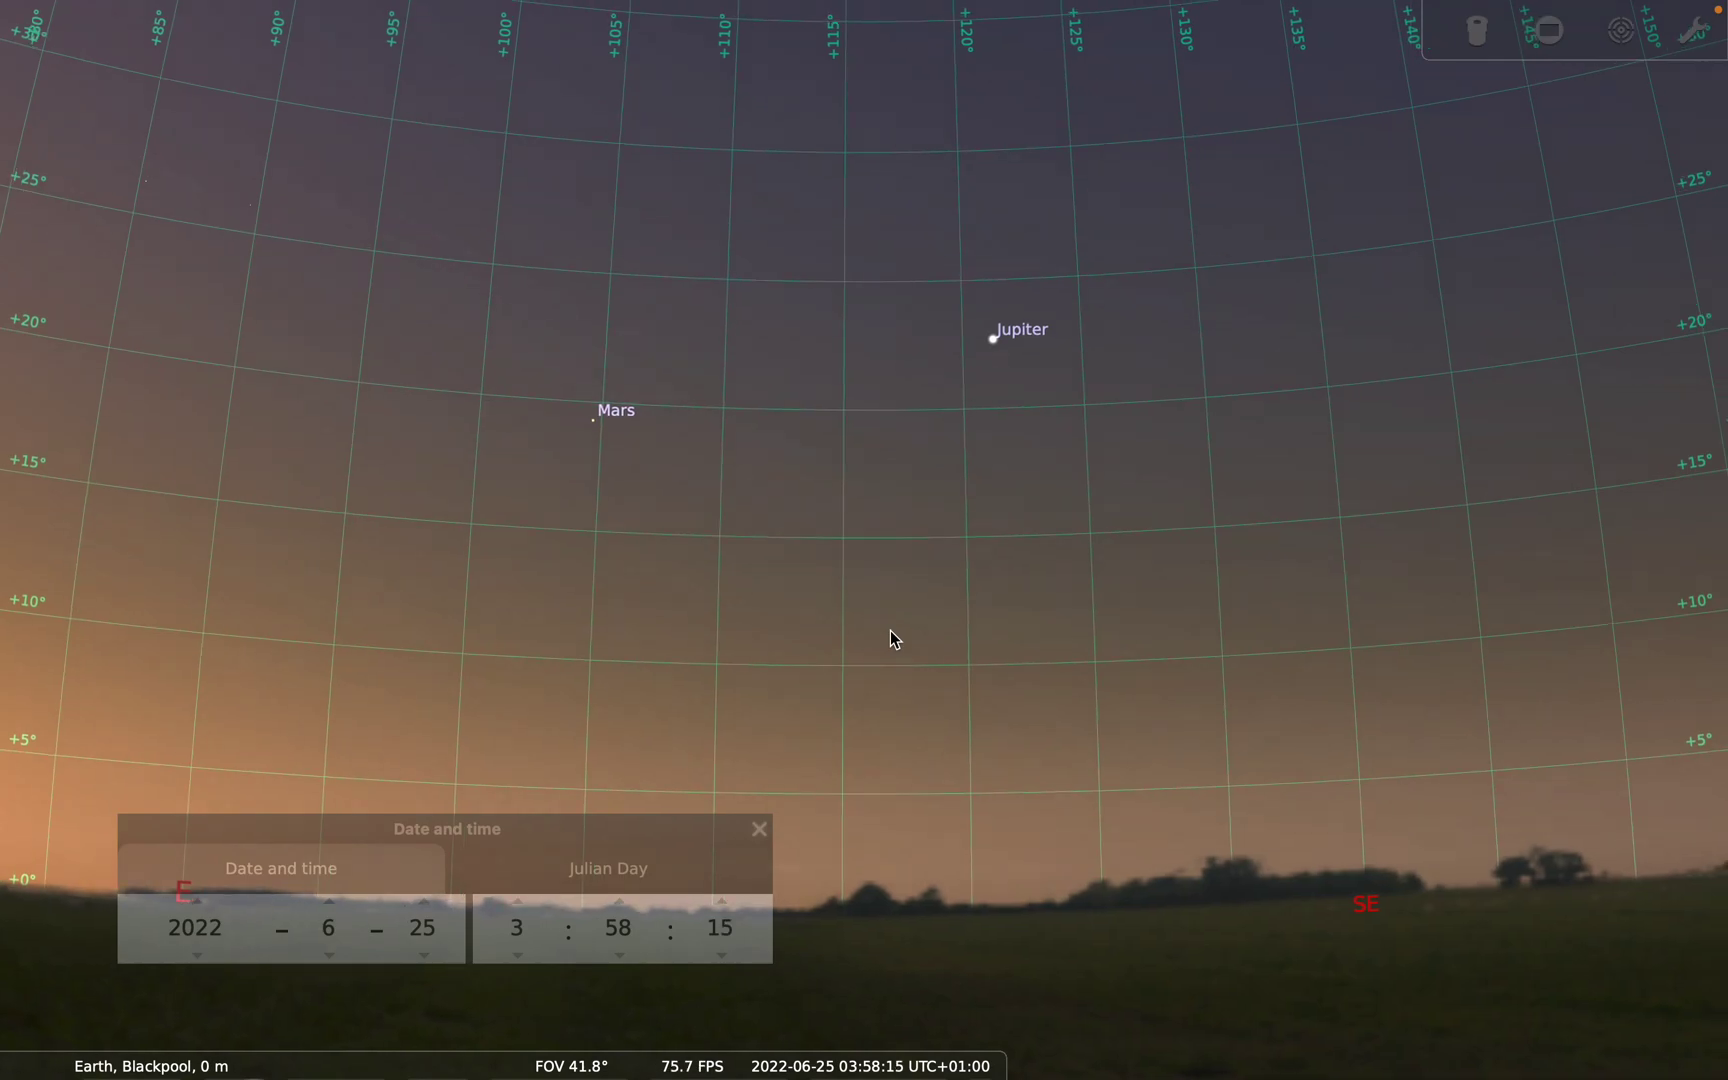
drag(1250, 605, 1068, 622)
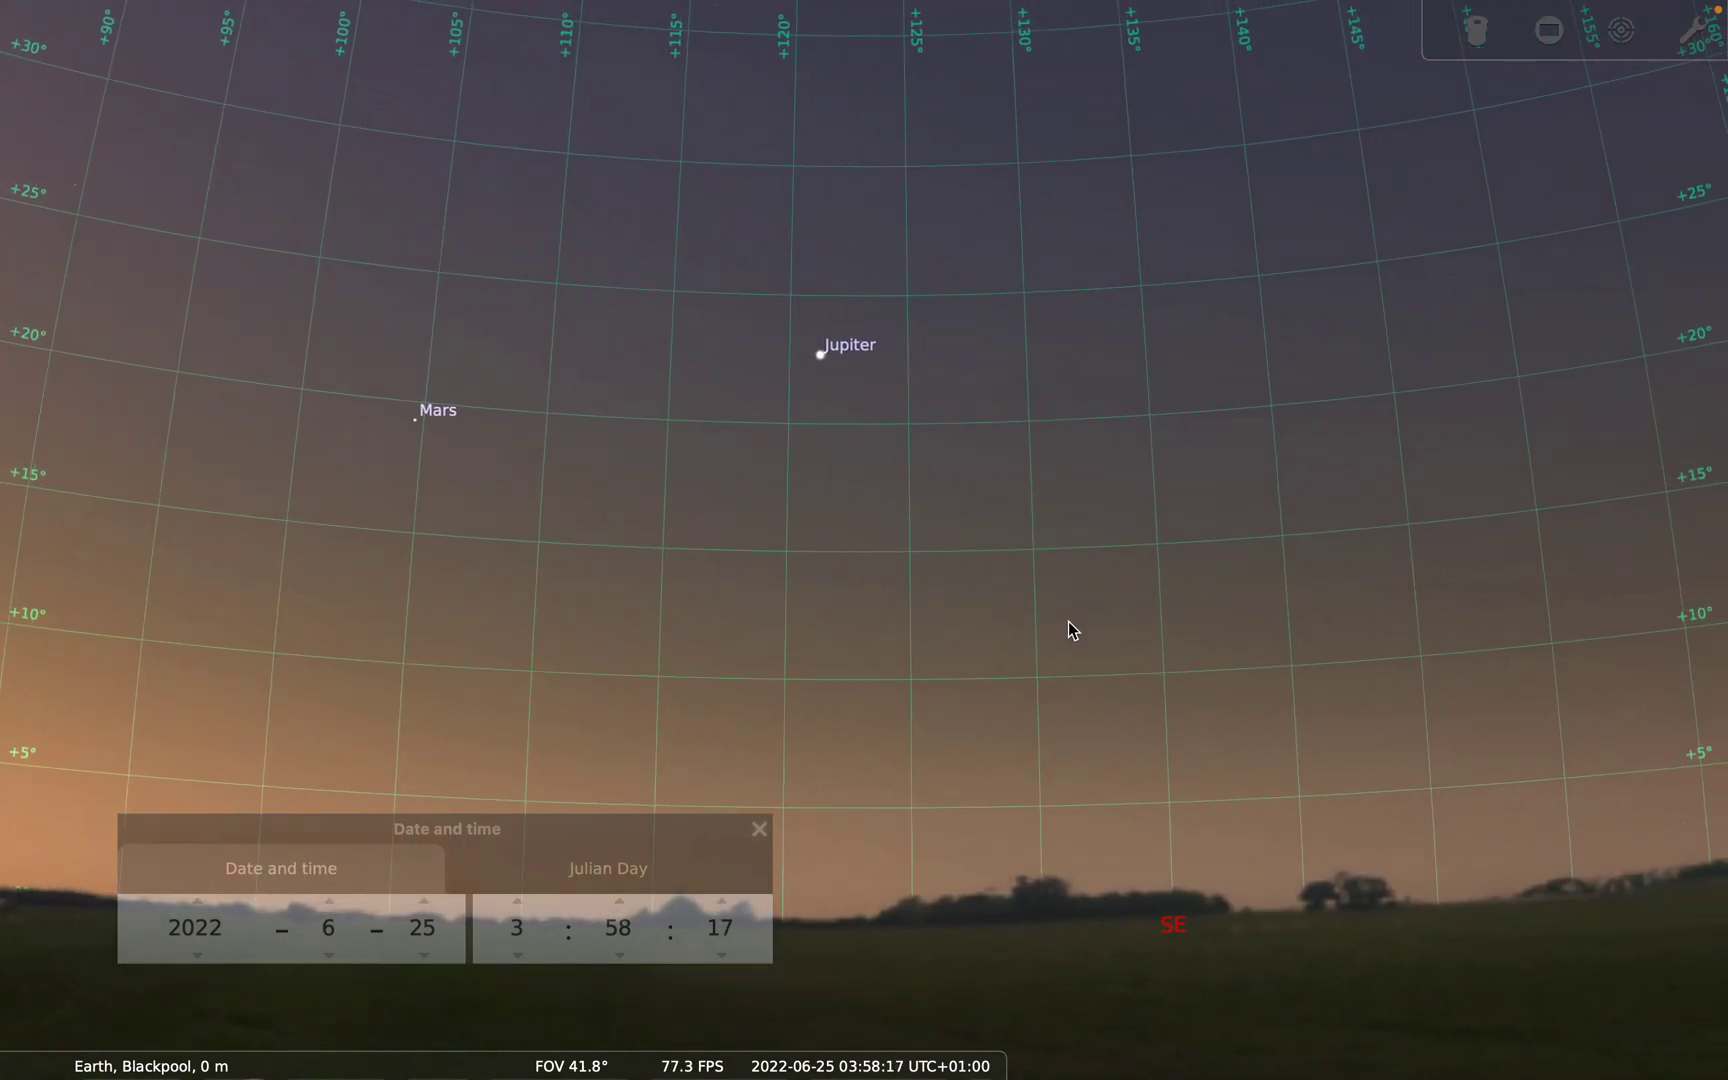
drag(1188, 594, 1037, 479)
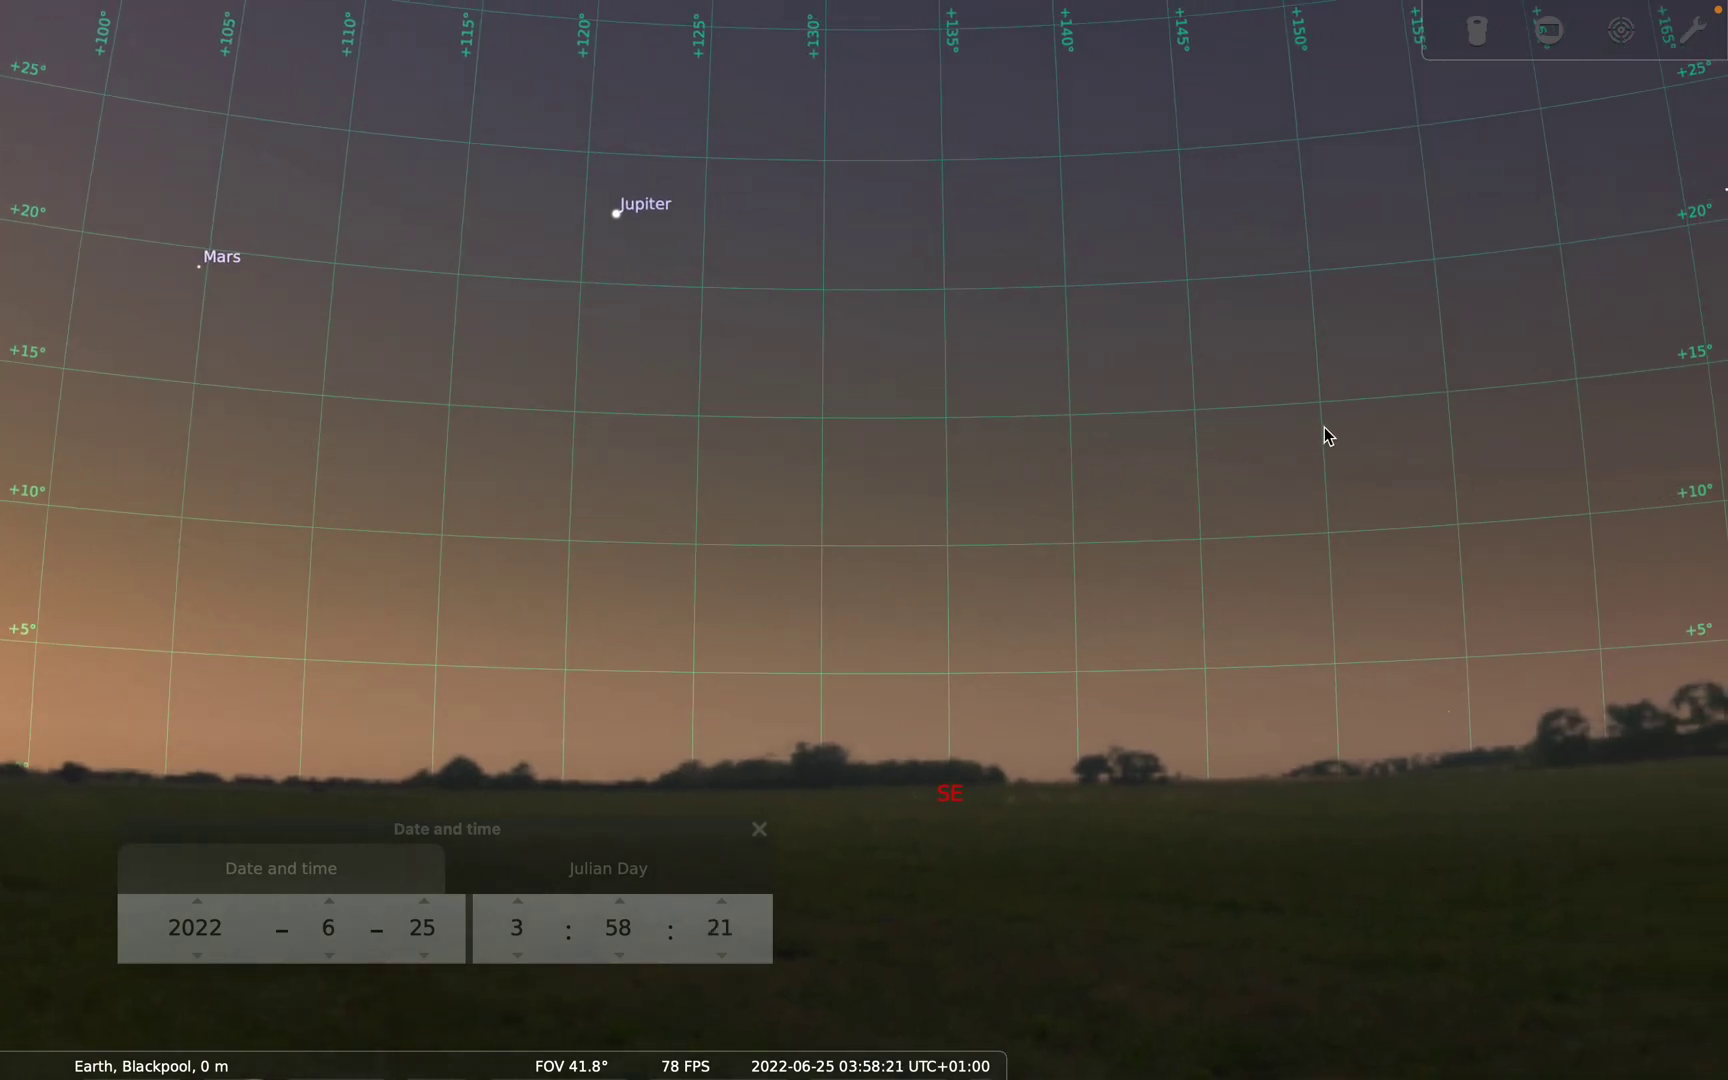
drag(1324, 426, 1147, 463)
drag(1250, 451, 1007, 526)
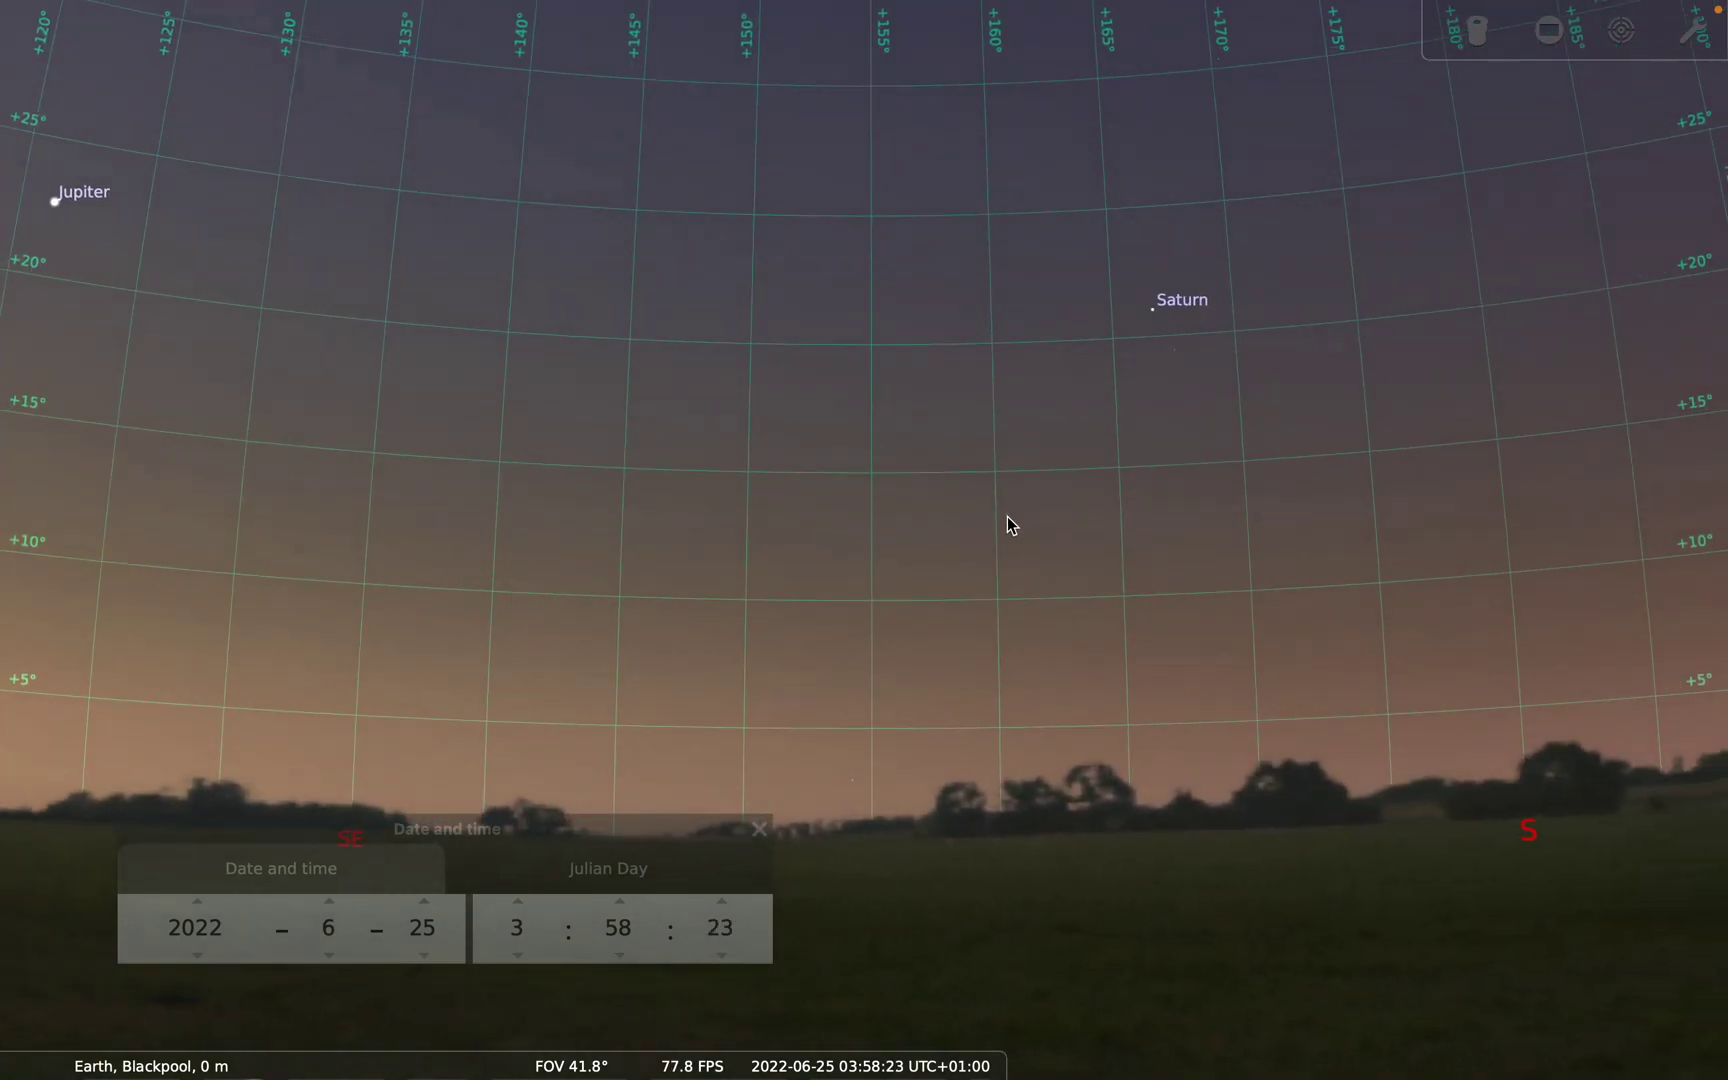
drag(1287, 523, 945, 558)
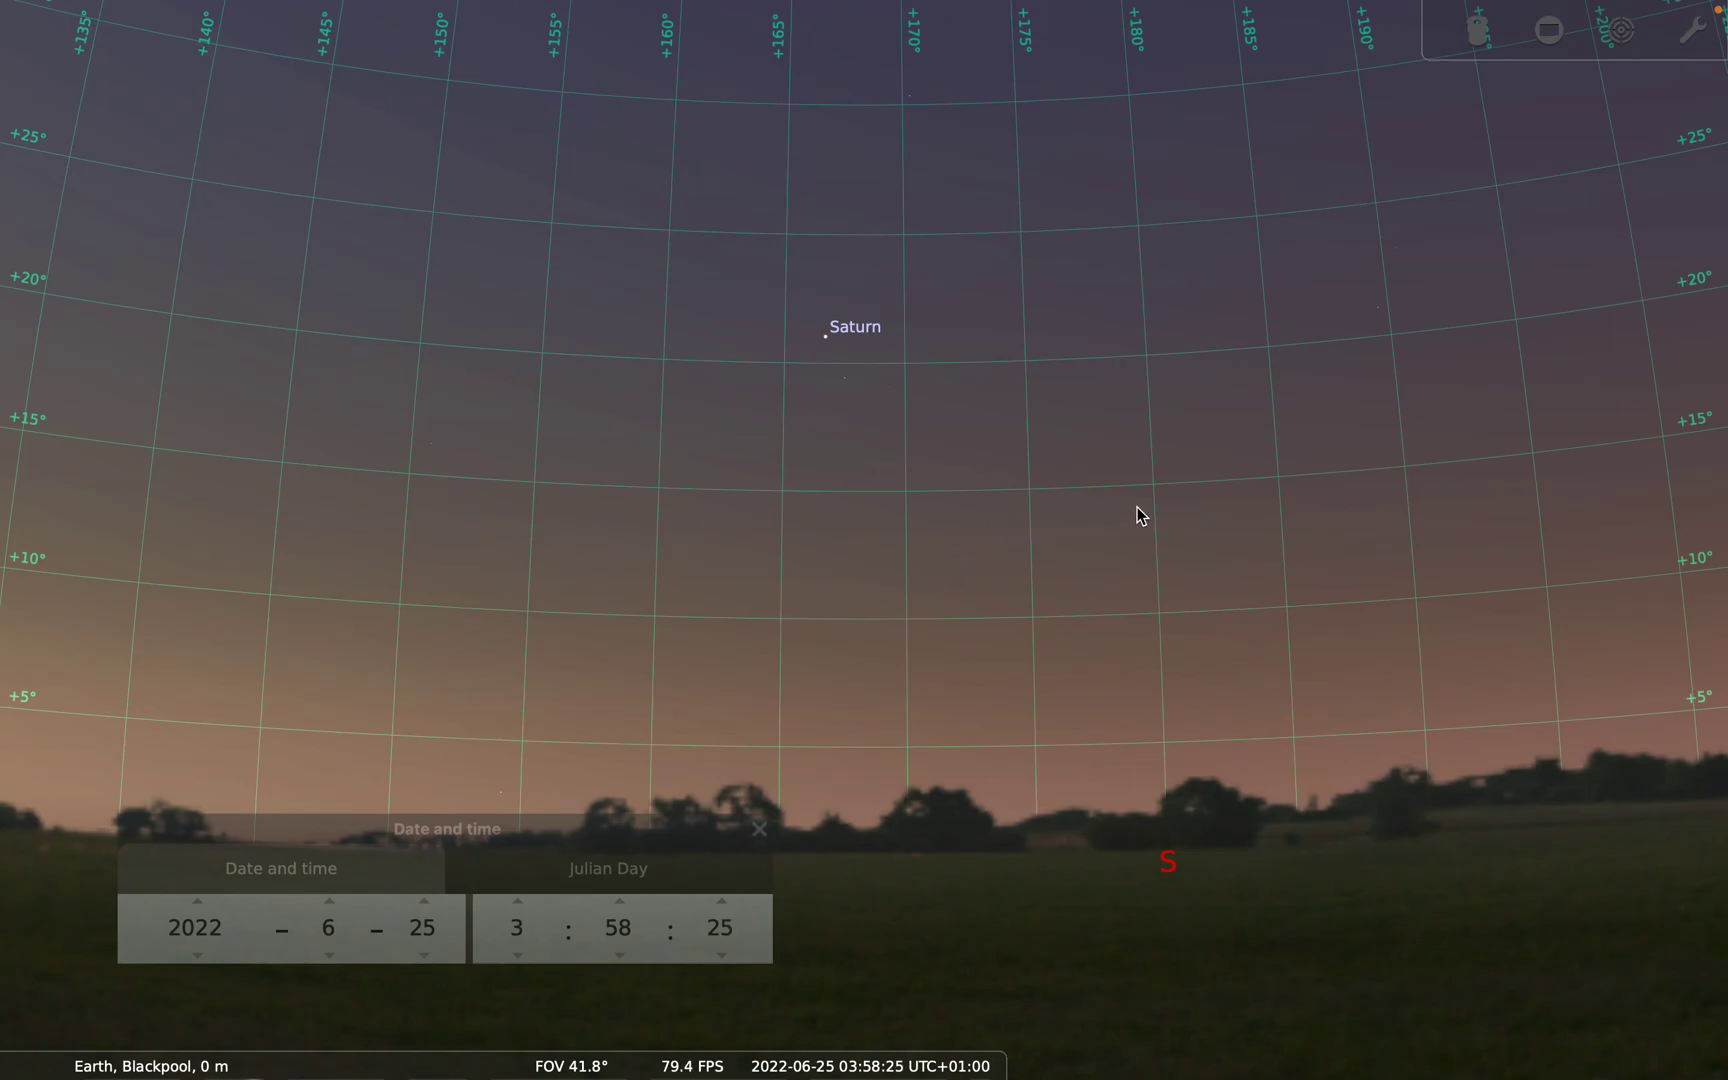
Zoom out to about 71° FOV and swing east to Mercury, Venus and the Moon
scroll(679, 522, down, 4)
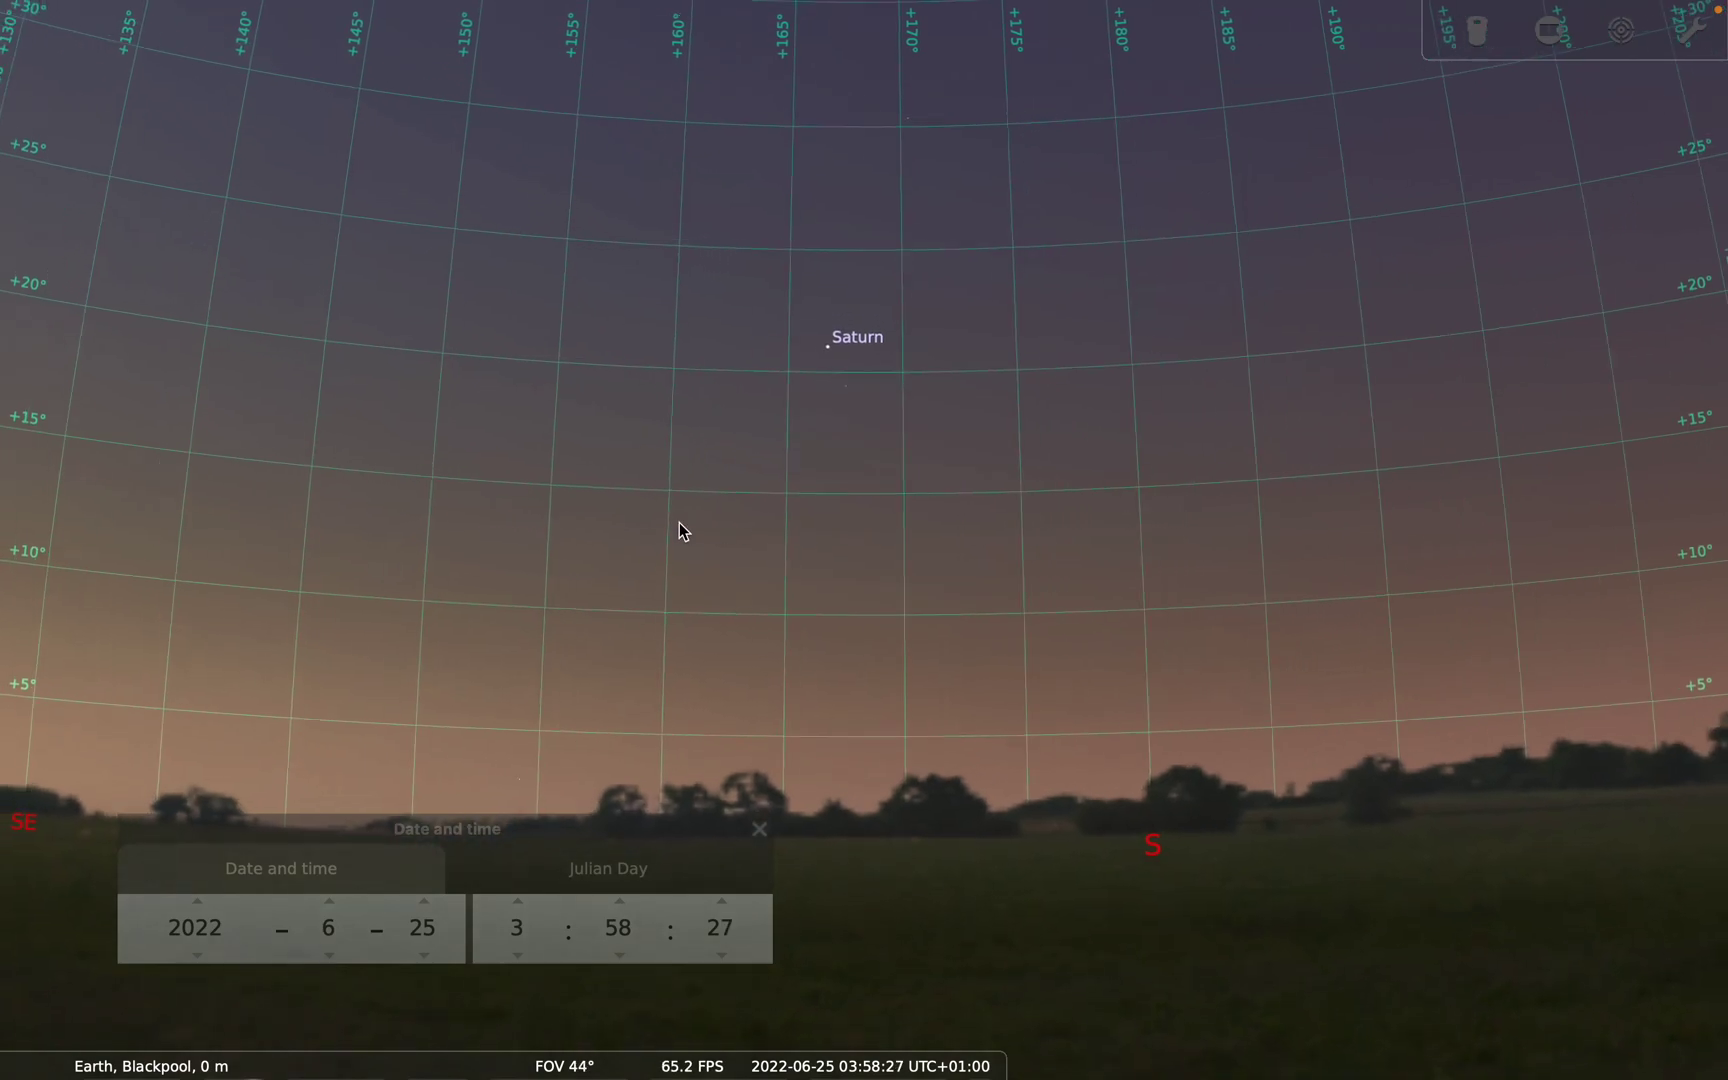
scroll(679, 522, down, 3)
drag(528, 555, 908, 537)
drag(594, 528, 1122, 504)
scroll(824, 531, down, 2)
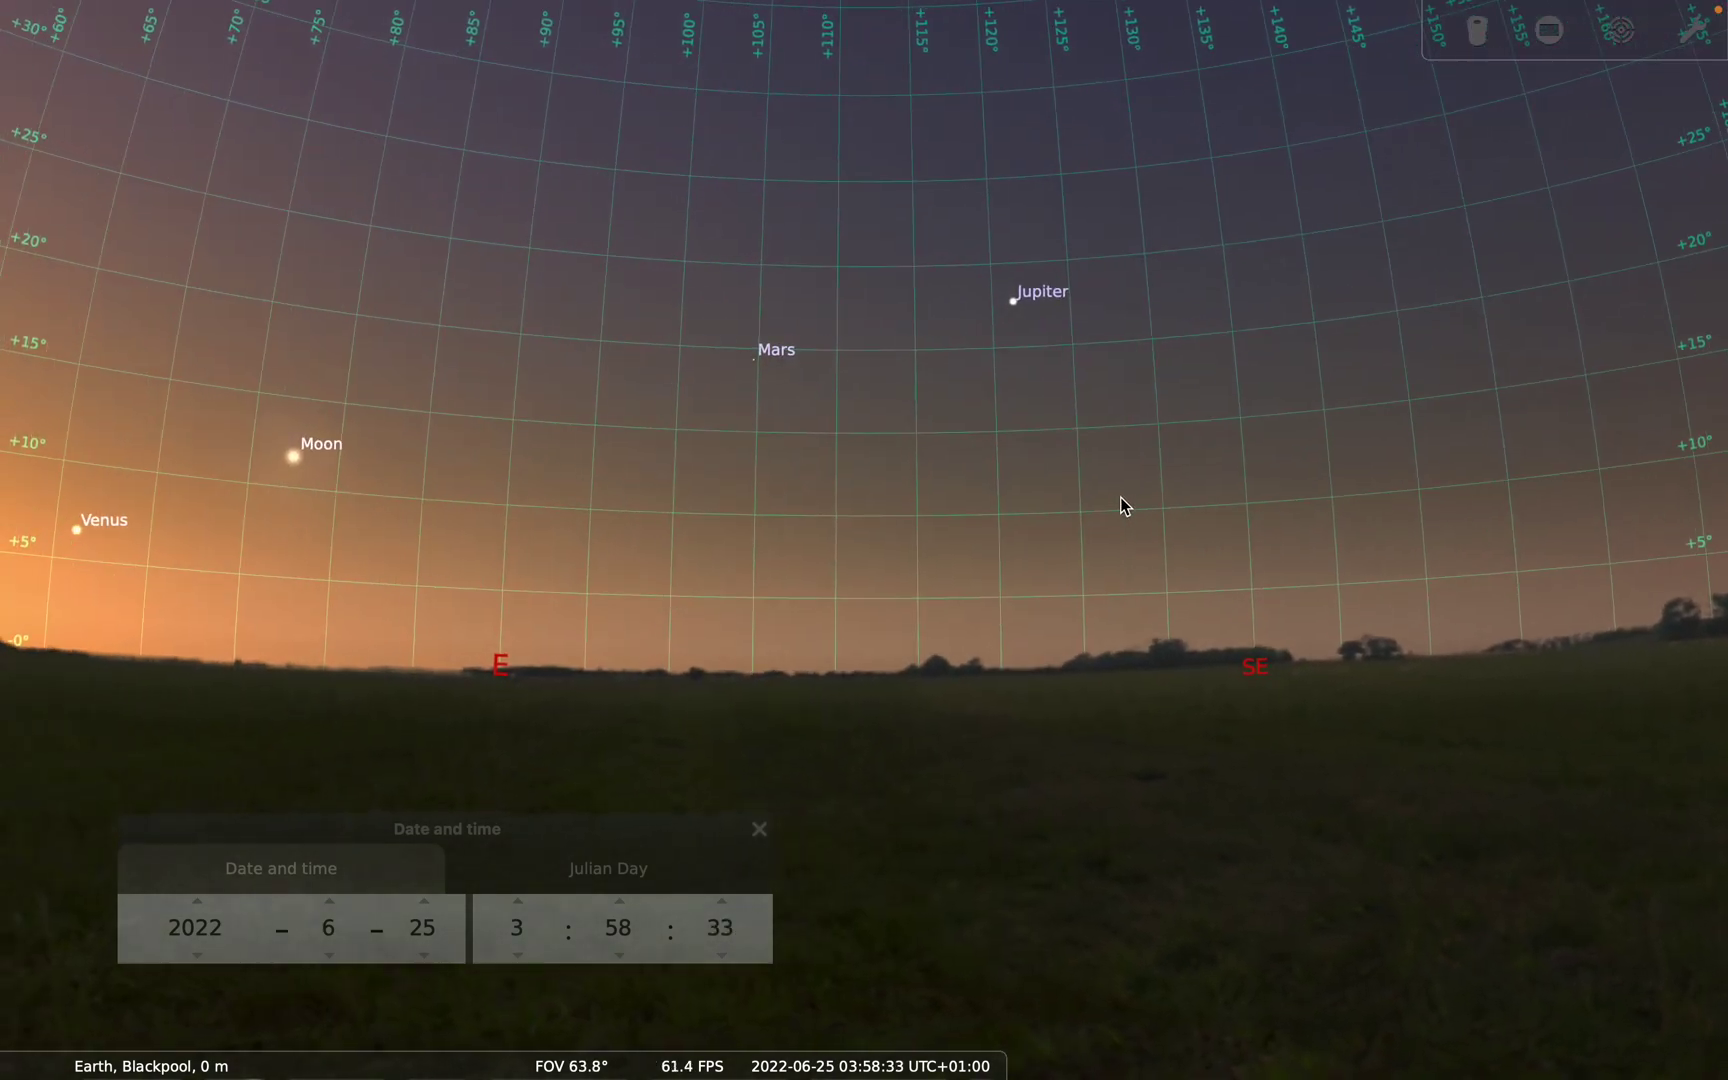
scroll(907, 514, down, 3)
drag(906, 515, 1040, 494)
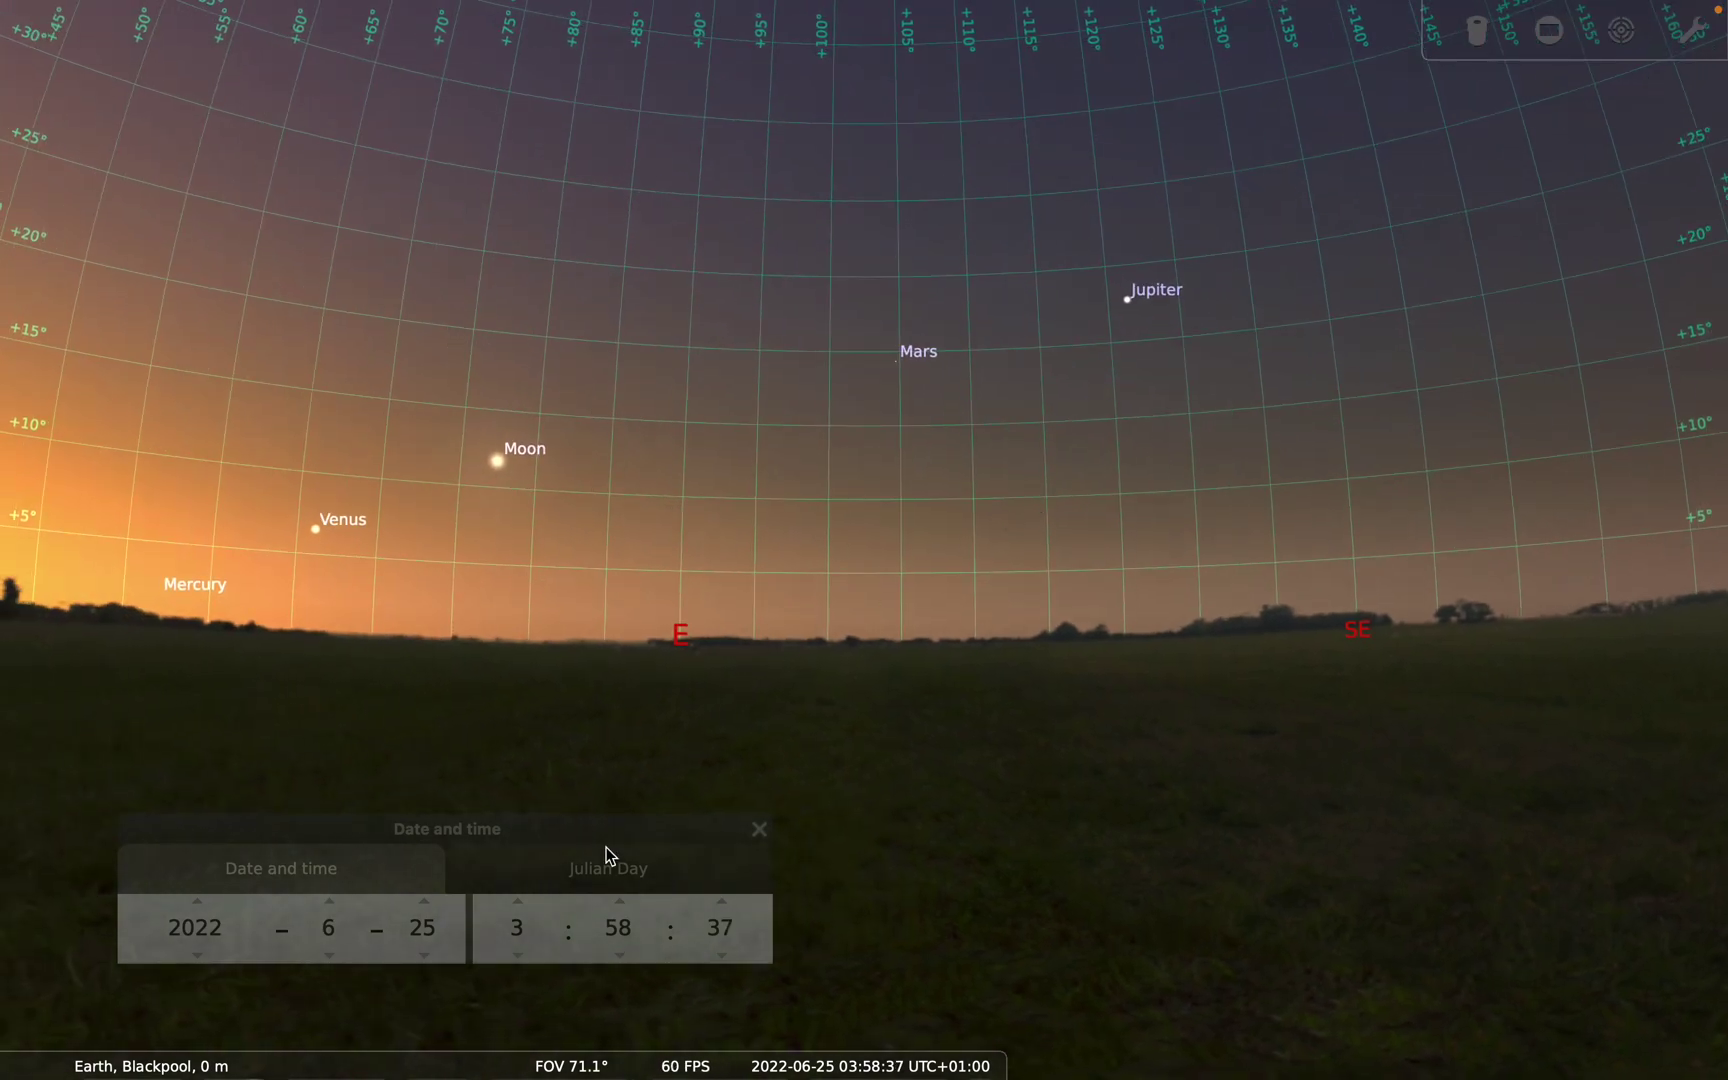
drag(422, 574, 799, 565)
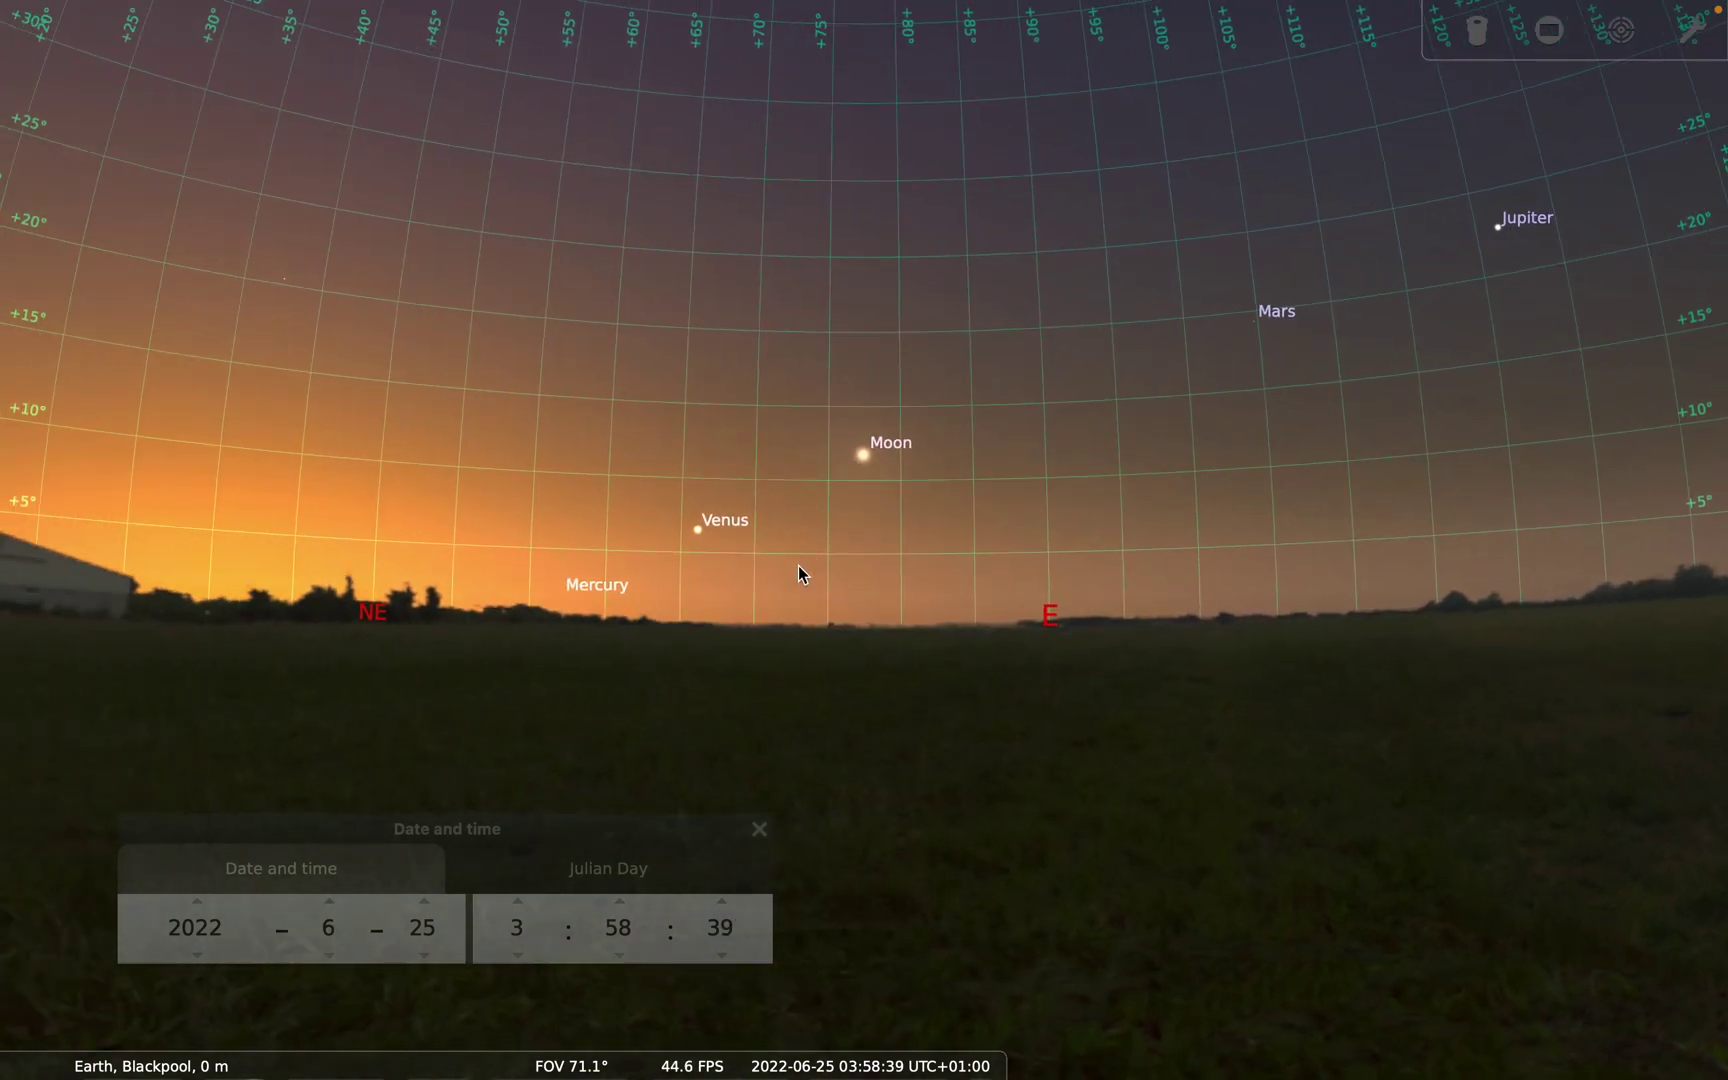
Run the clock forward to 04:59 on 2022-06-25 and turn the view south, away from sunrise
click(621, 902)
click(621, 902)
click(621, 902)
click(622, 903)
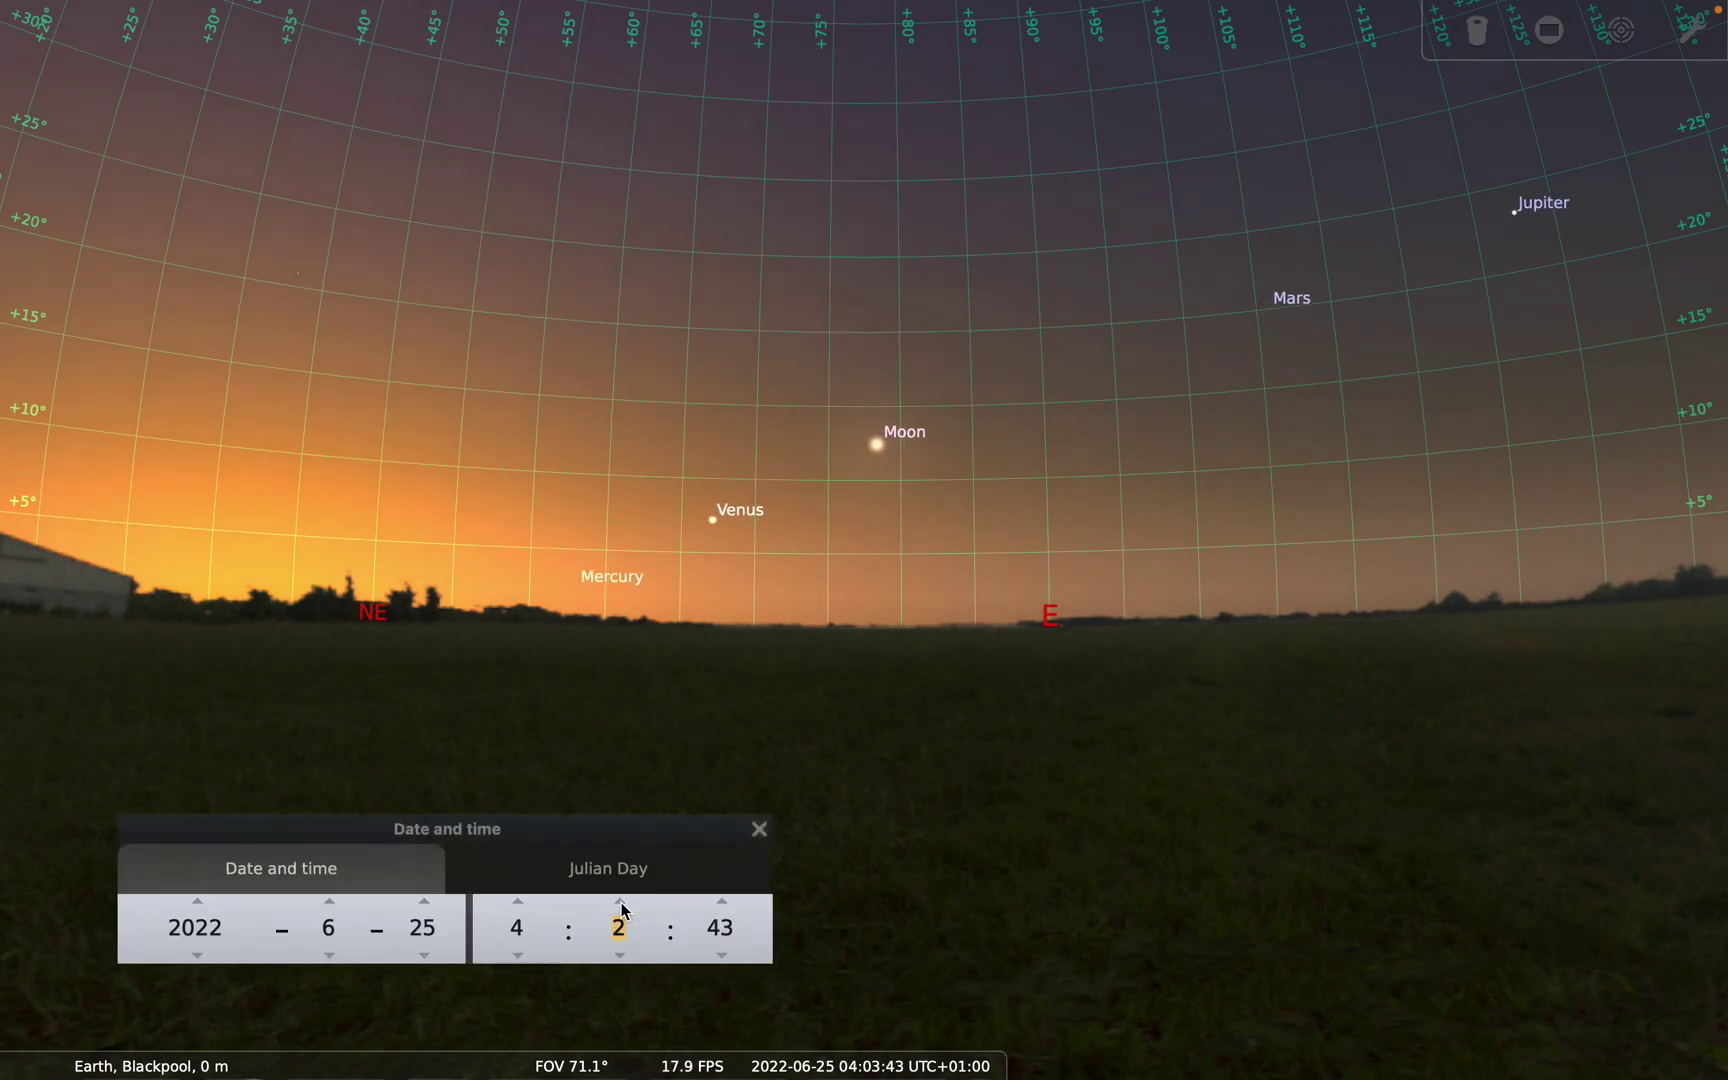
click(621, 902)
click(622, 902)
click(621, 902)
scroll(621, 902, up, 11)
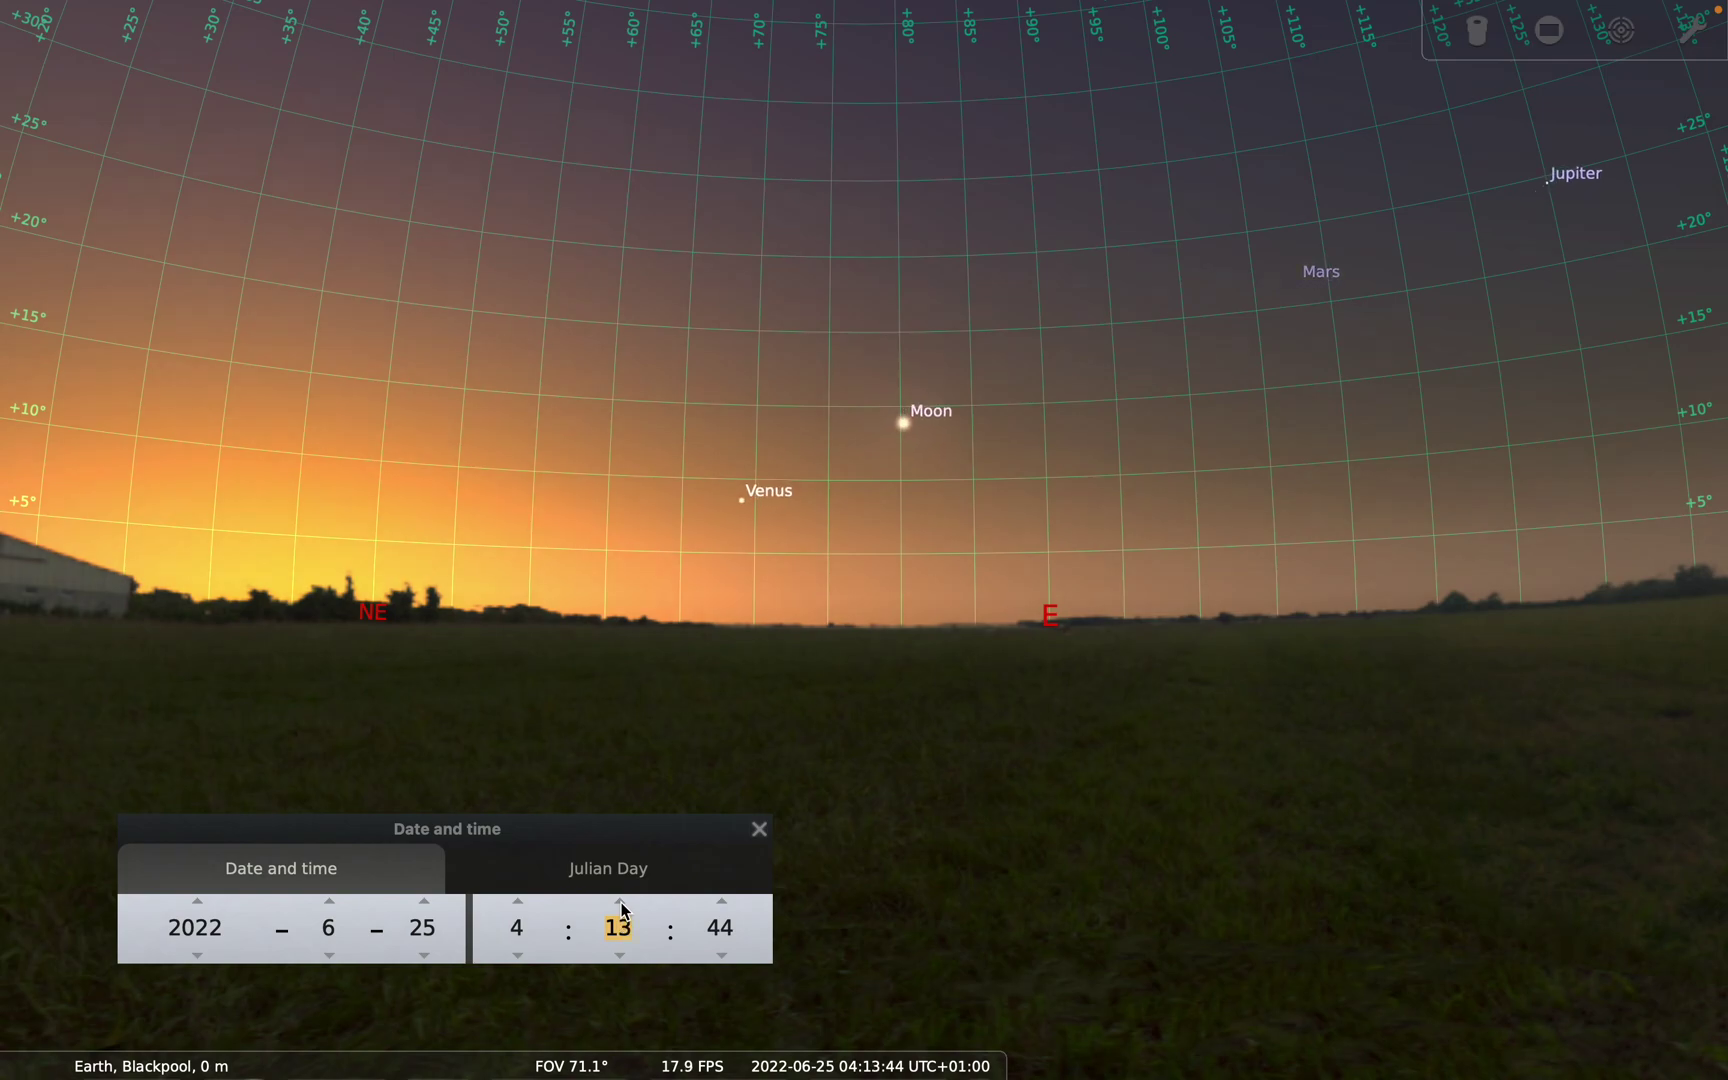
scroll(621, 906, up, 11)
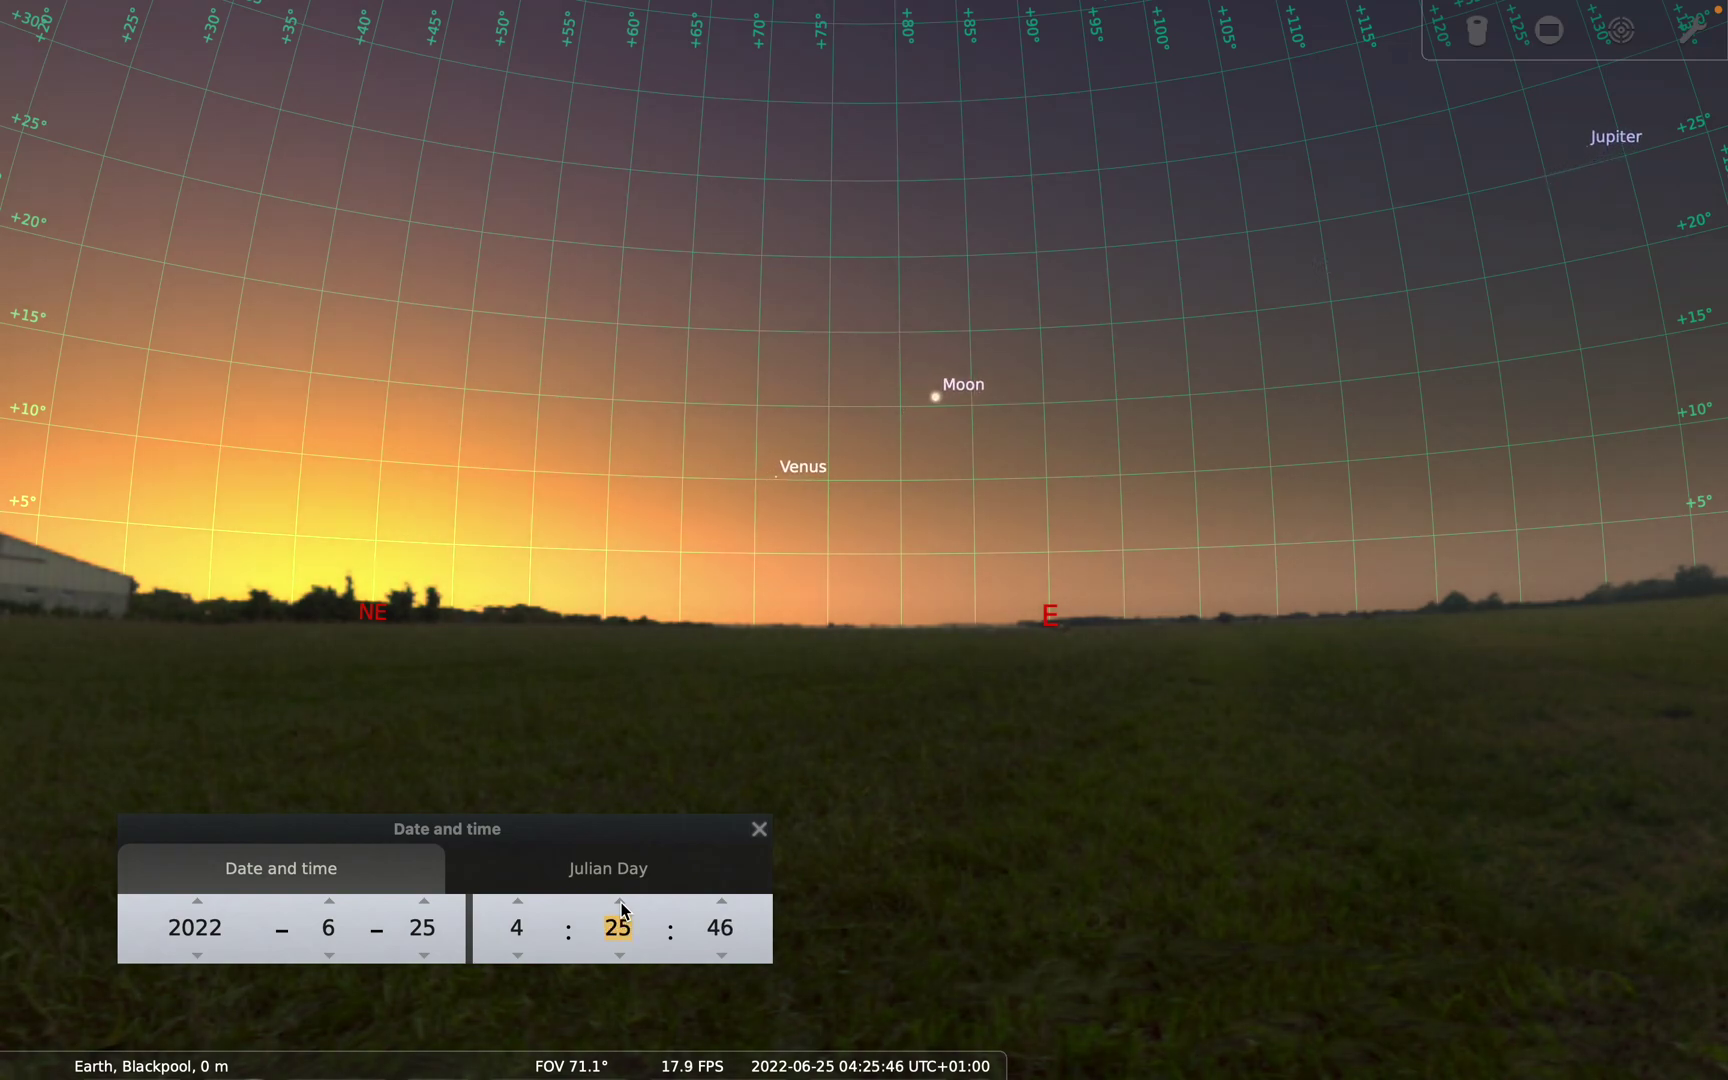
scroll(621, 905, up, 11)
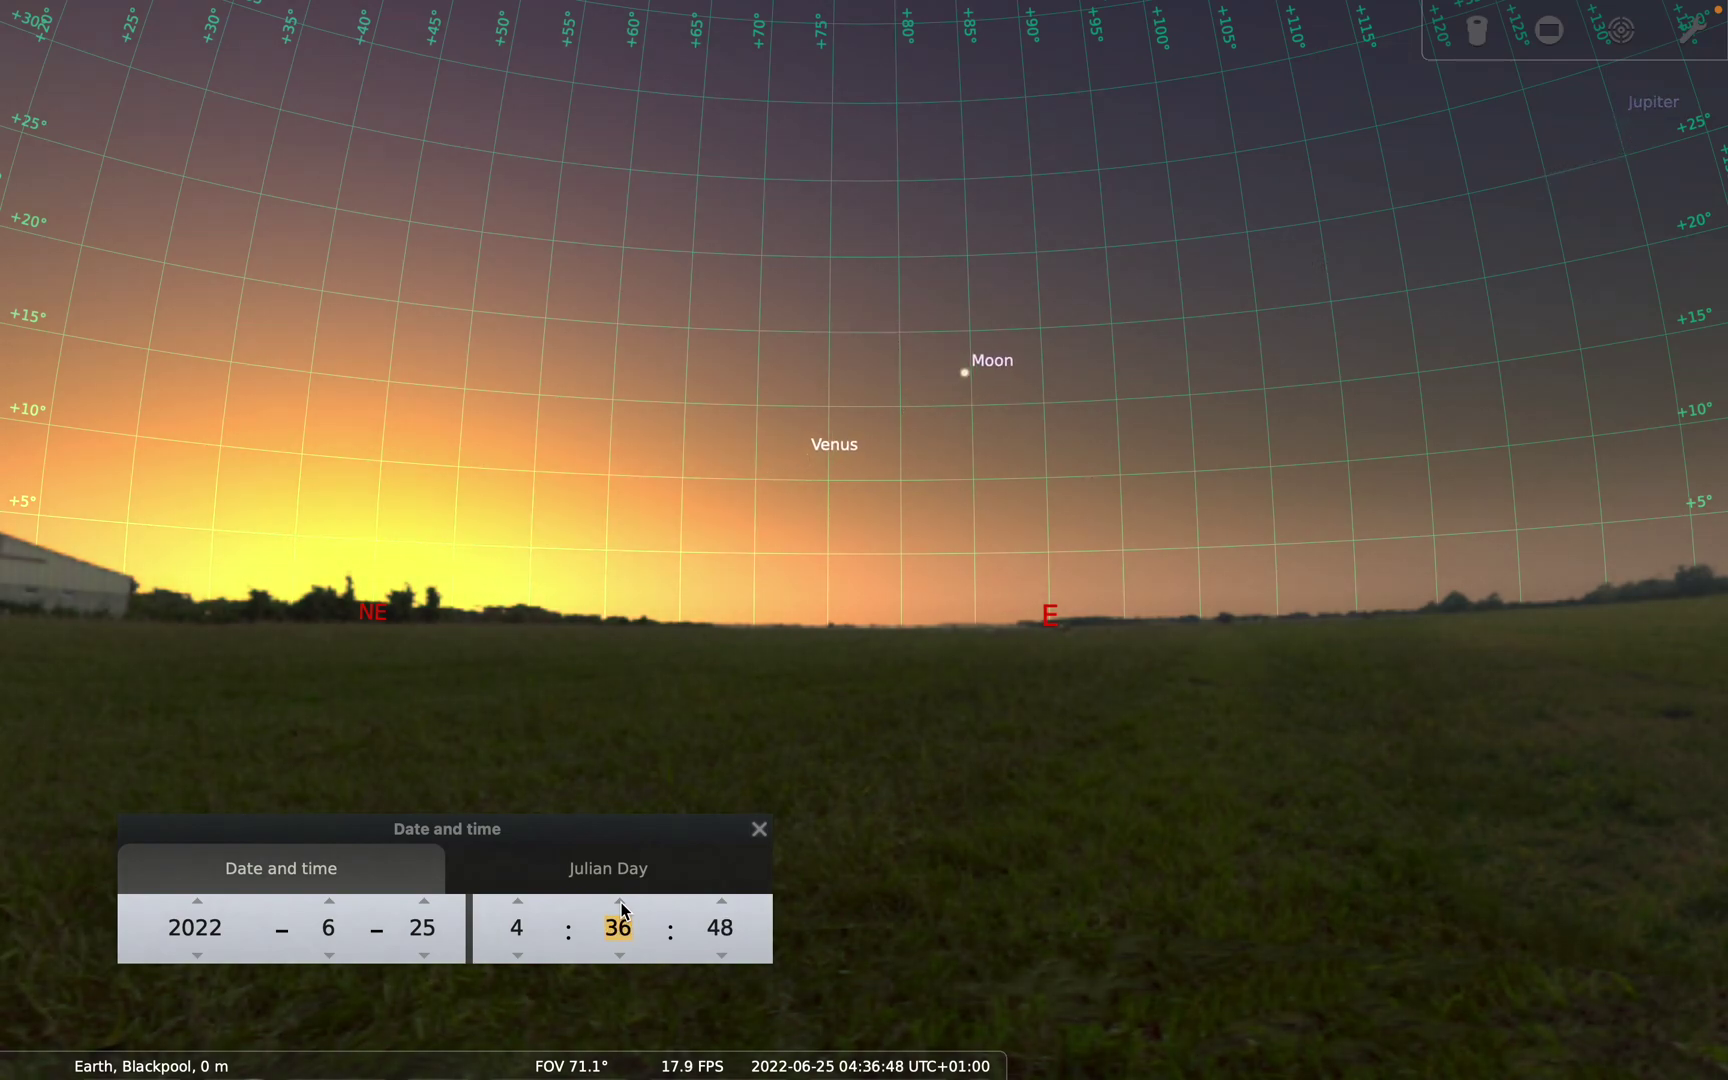
scroll(621, 905, up, 11)
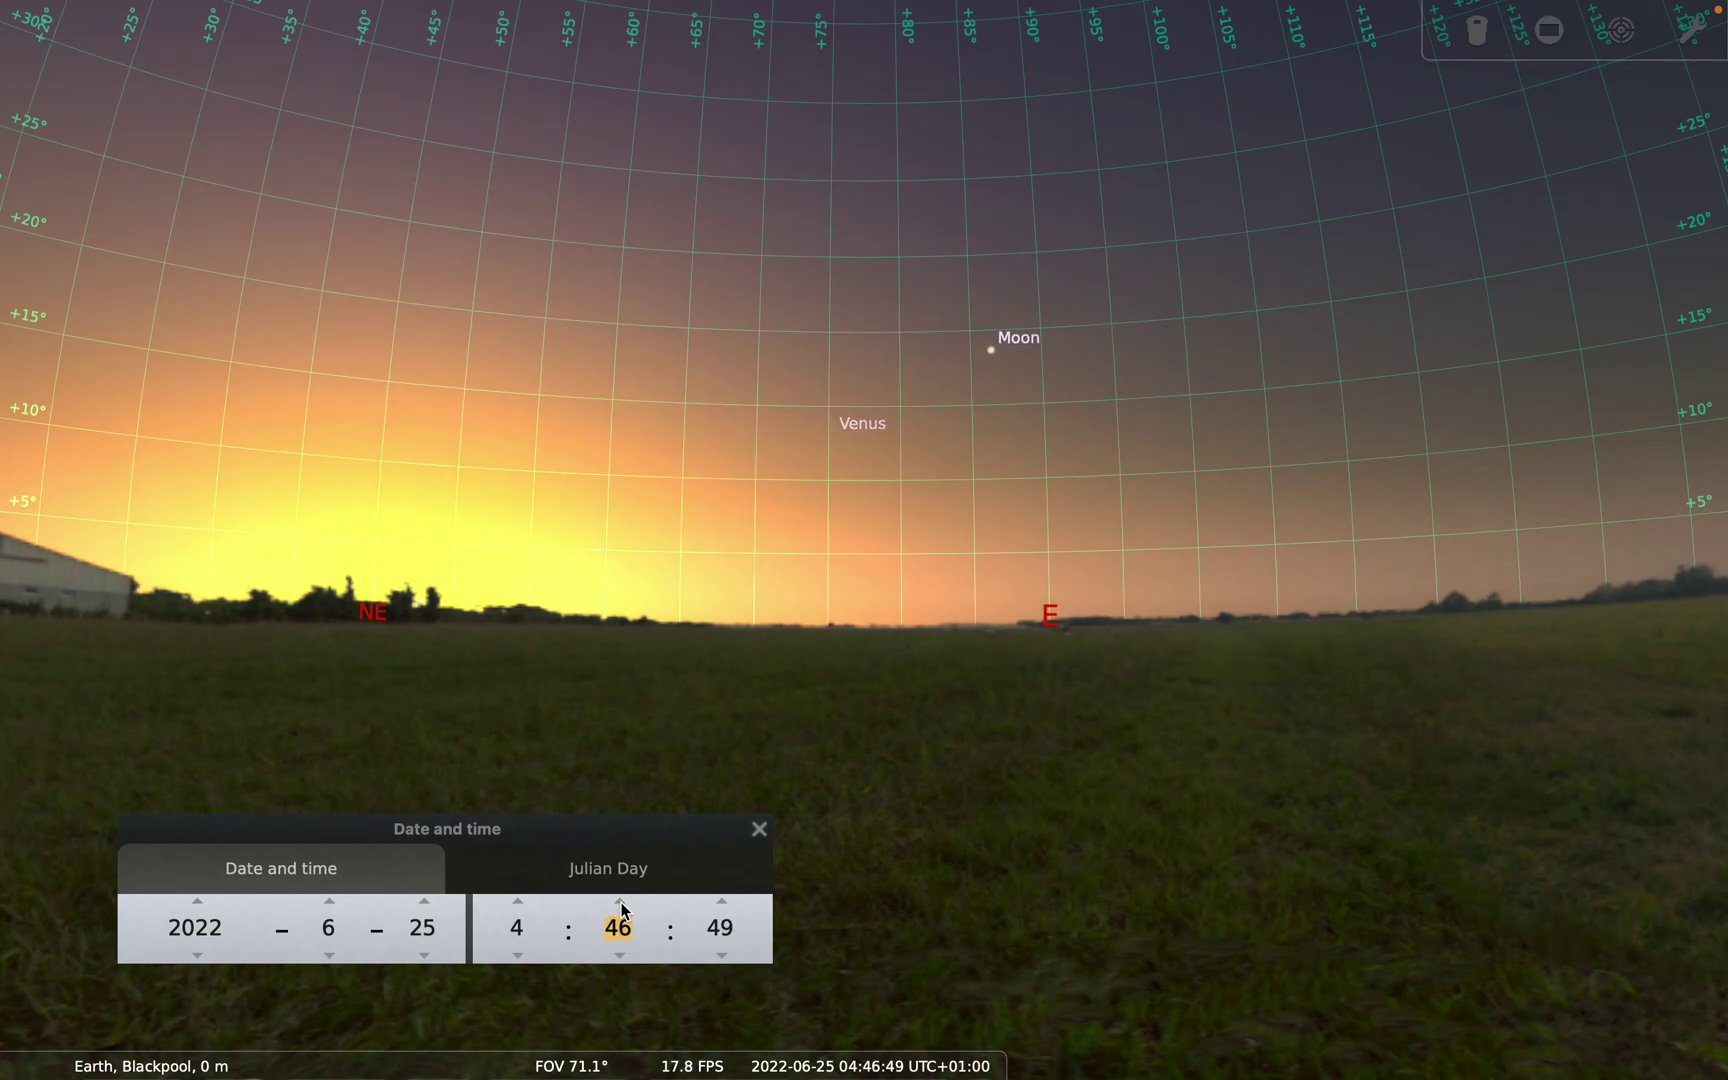
scroll(621, 906, up, 10)
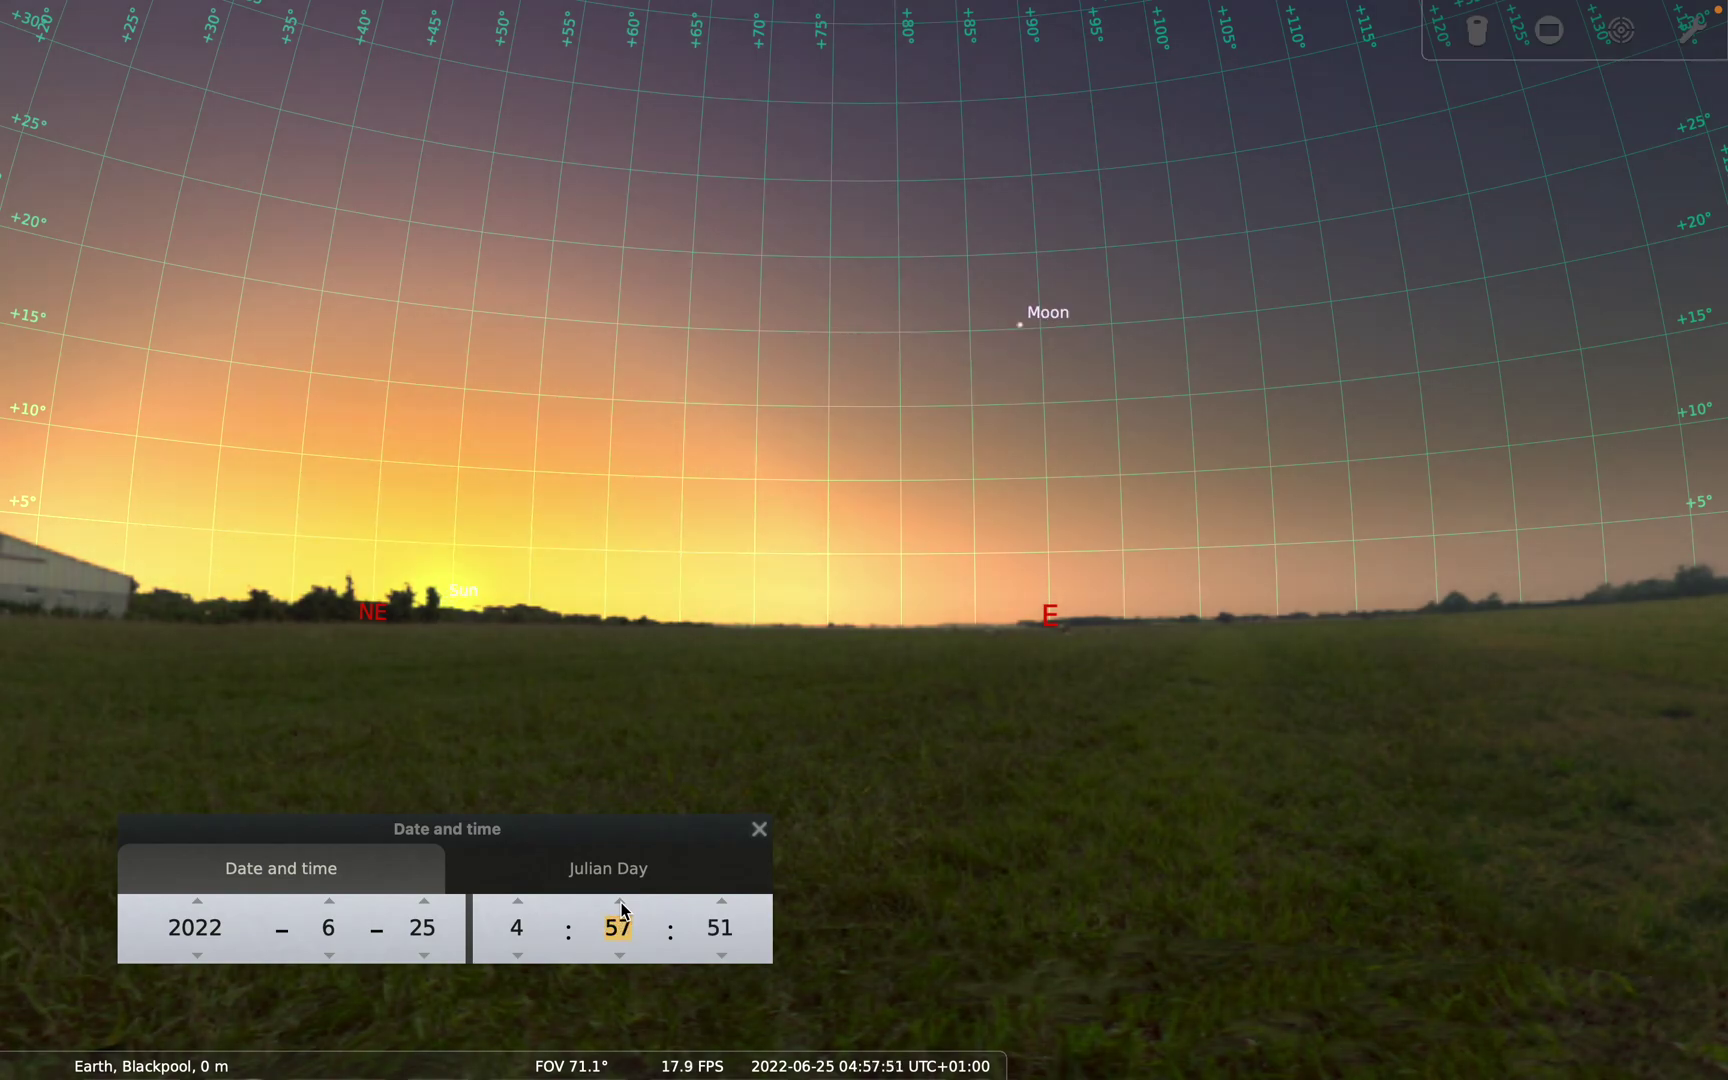
drag(1103, 550, 585, 583)
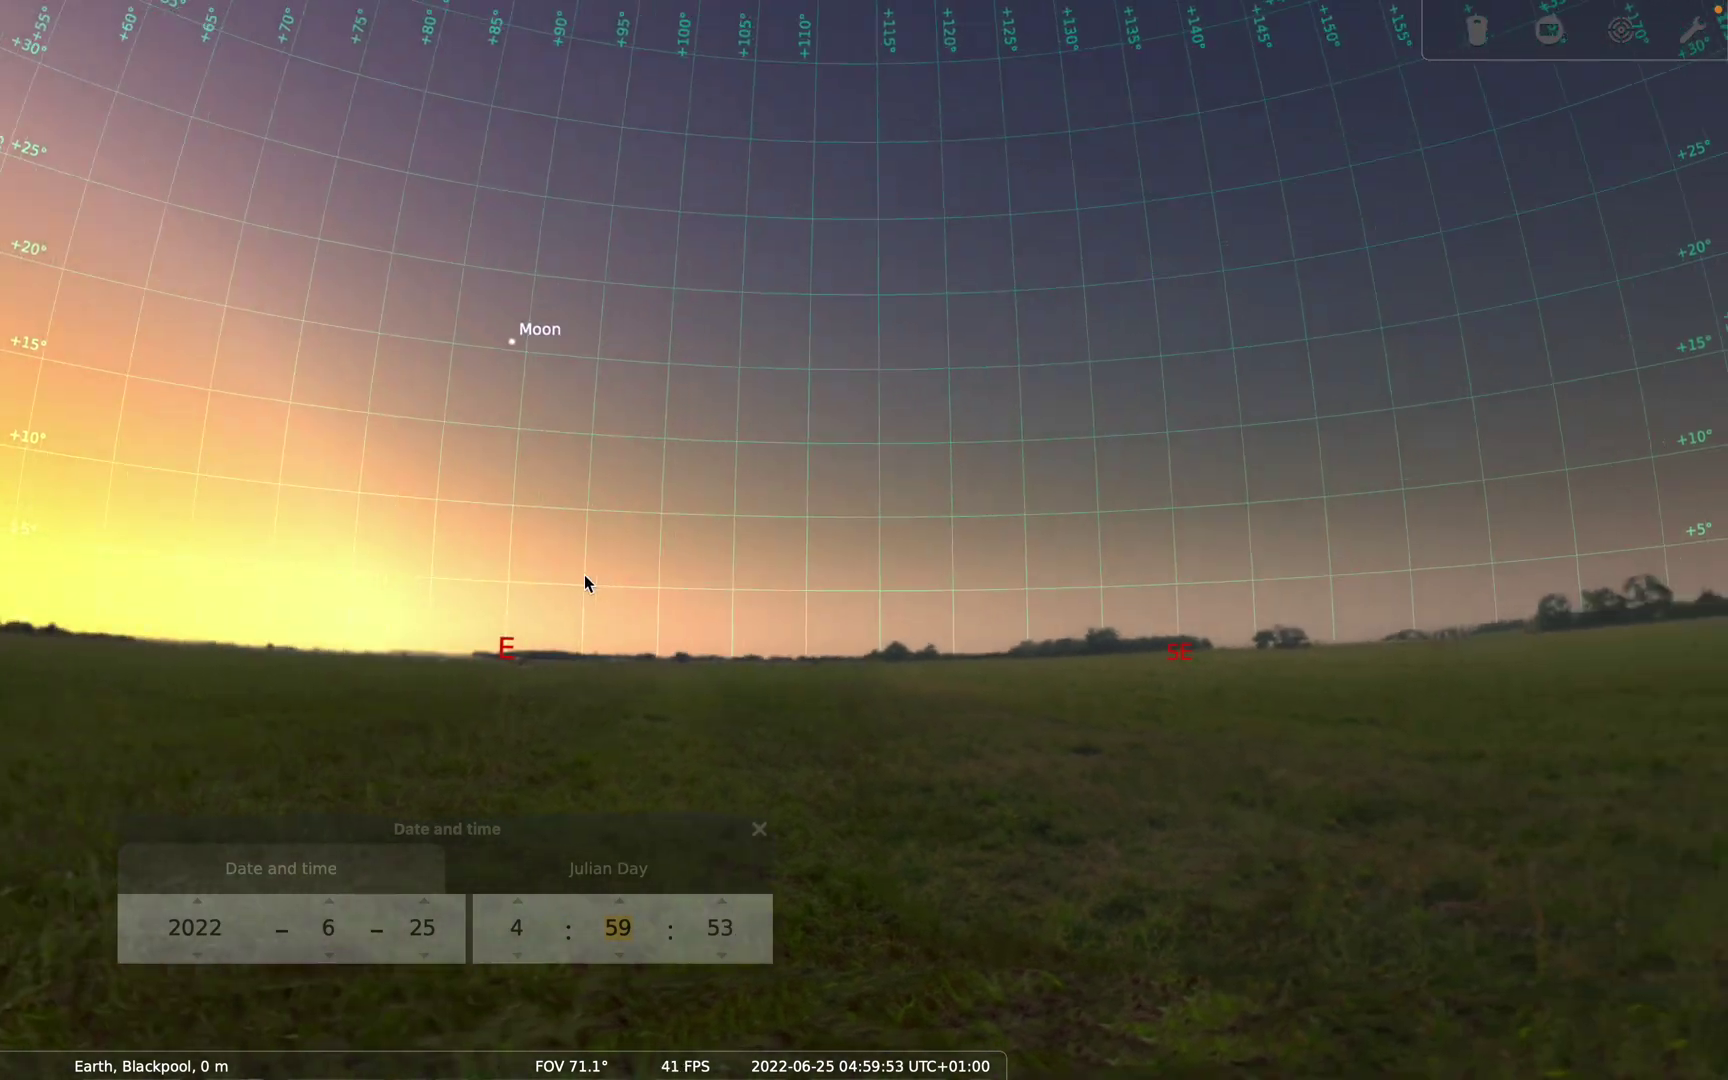
drag(940, 515, 690, 557)
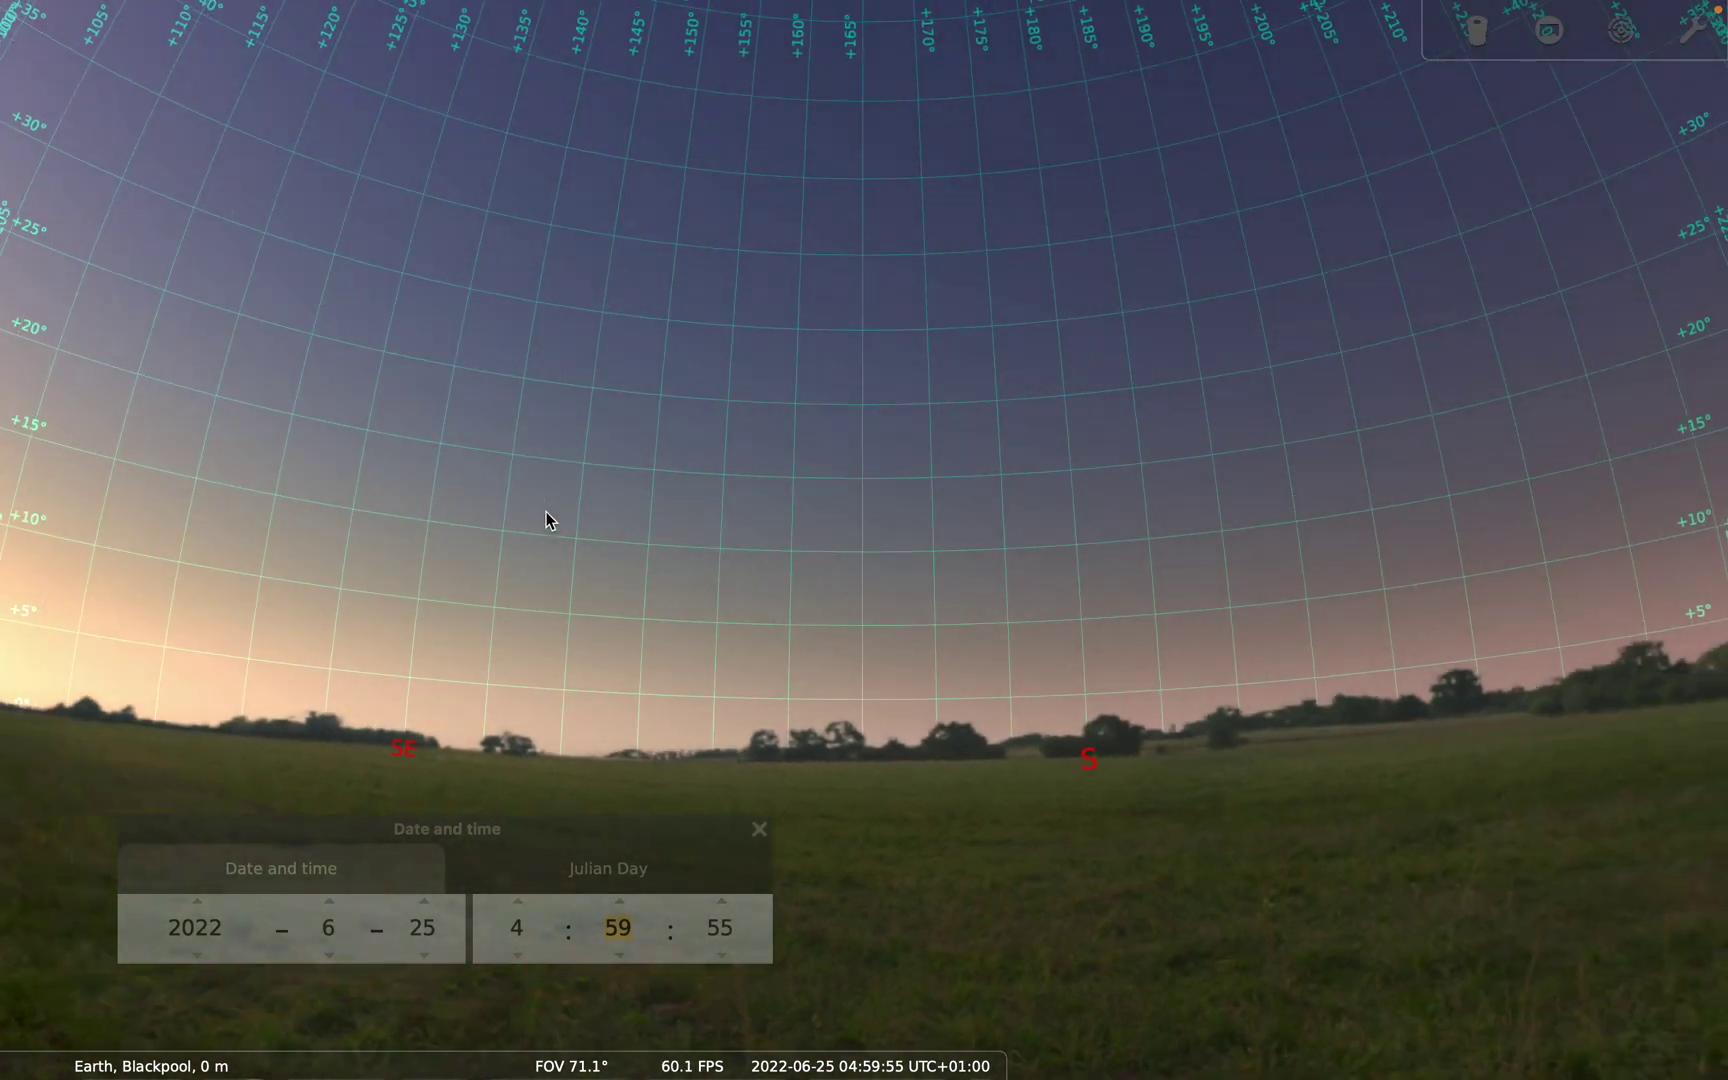
Roll the minutes back to 04:00 on 2022-06-25 and face east toward Venus and Mercury
drag(686, 486, 1193, 370)
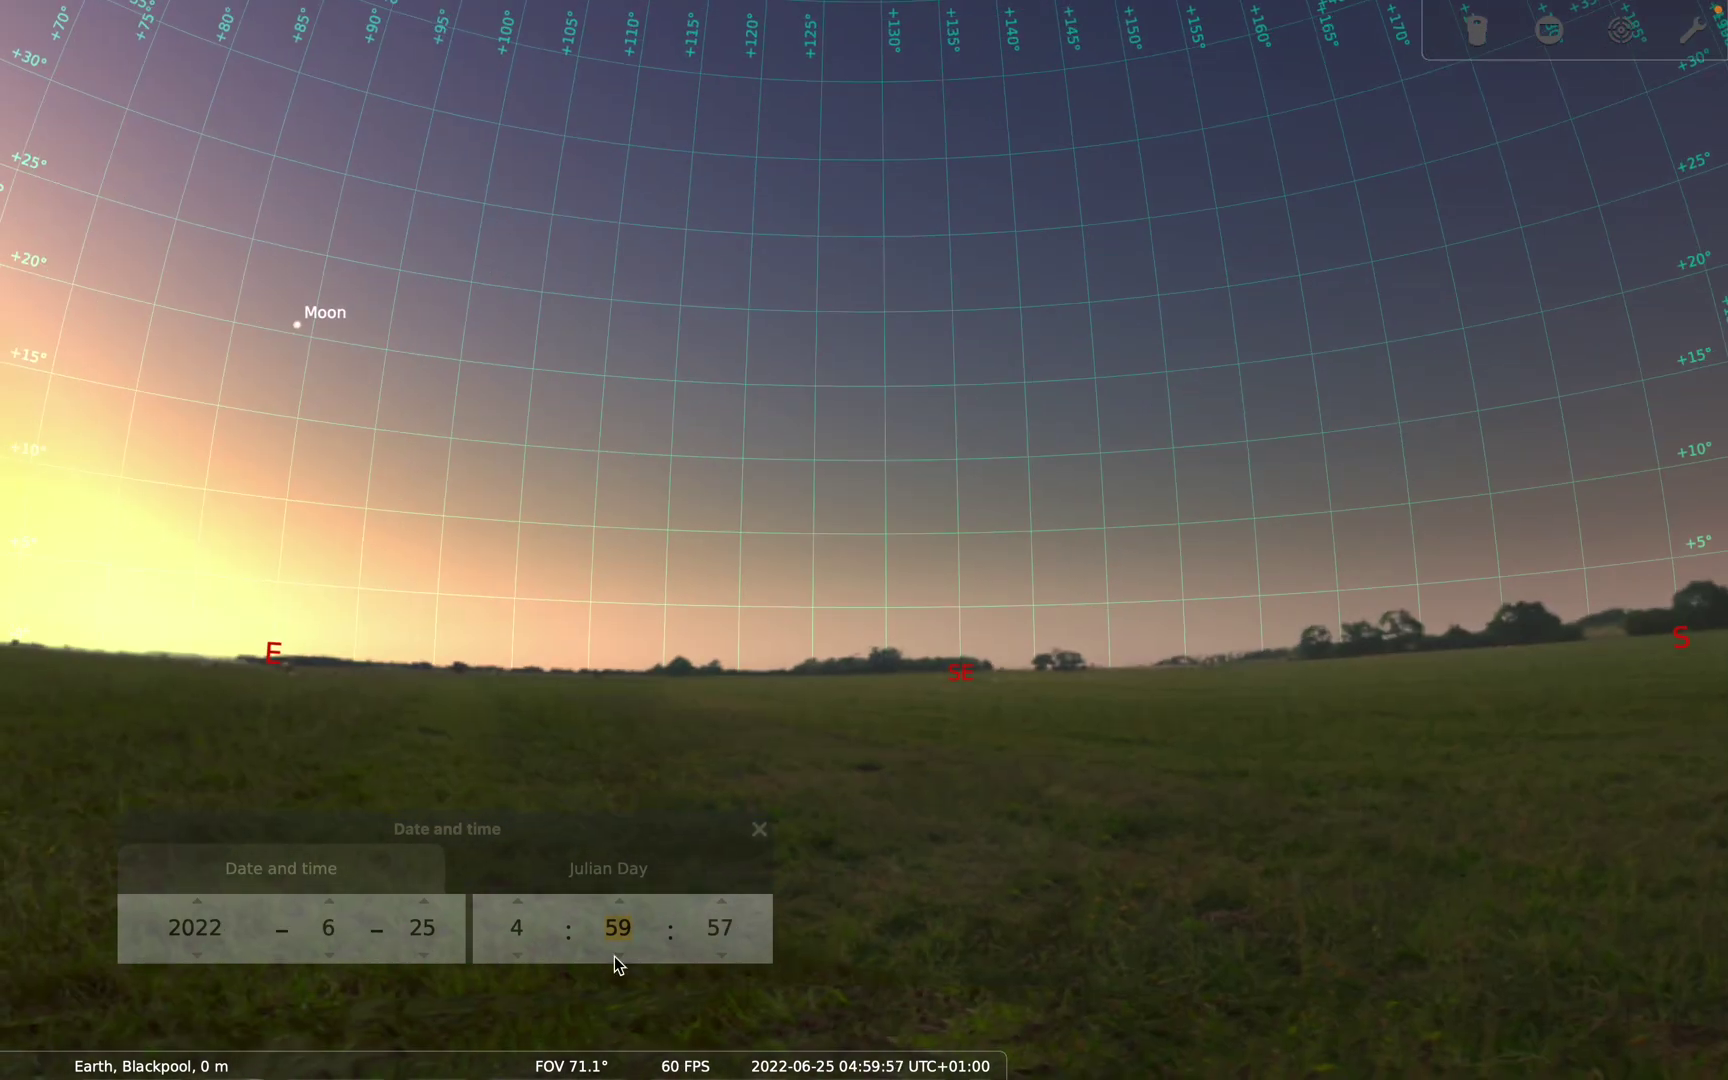
scroll(617, 956, down, 9)
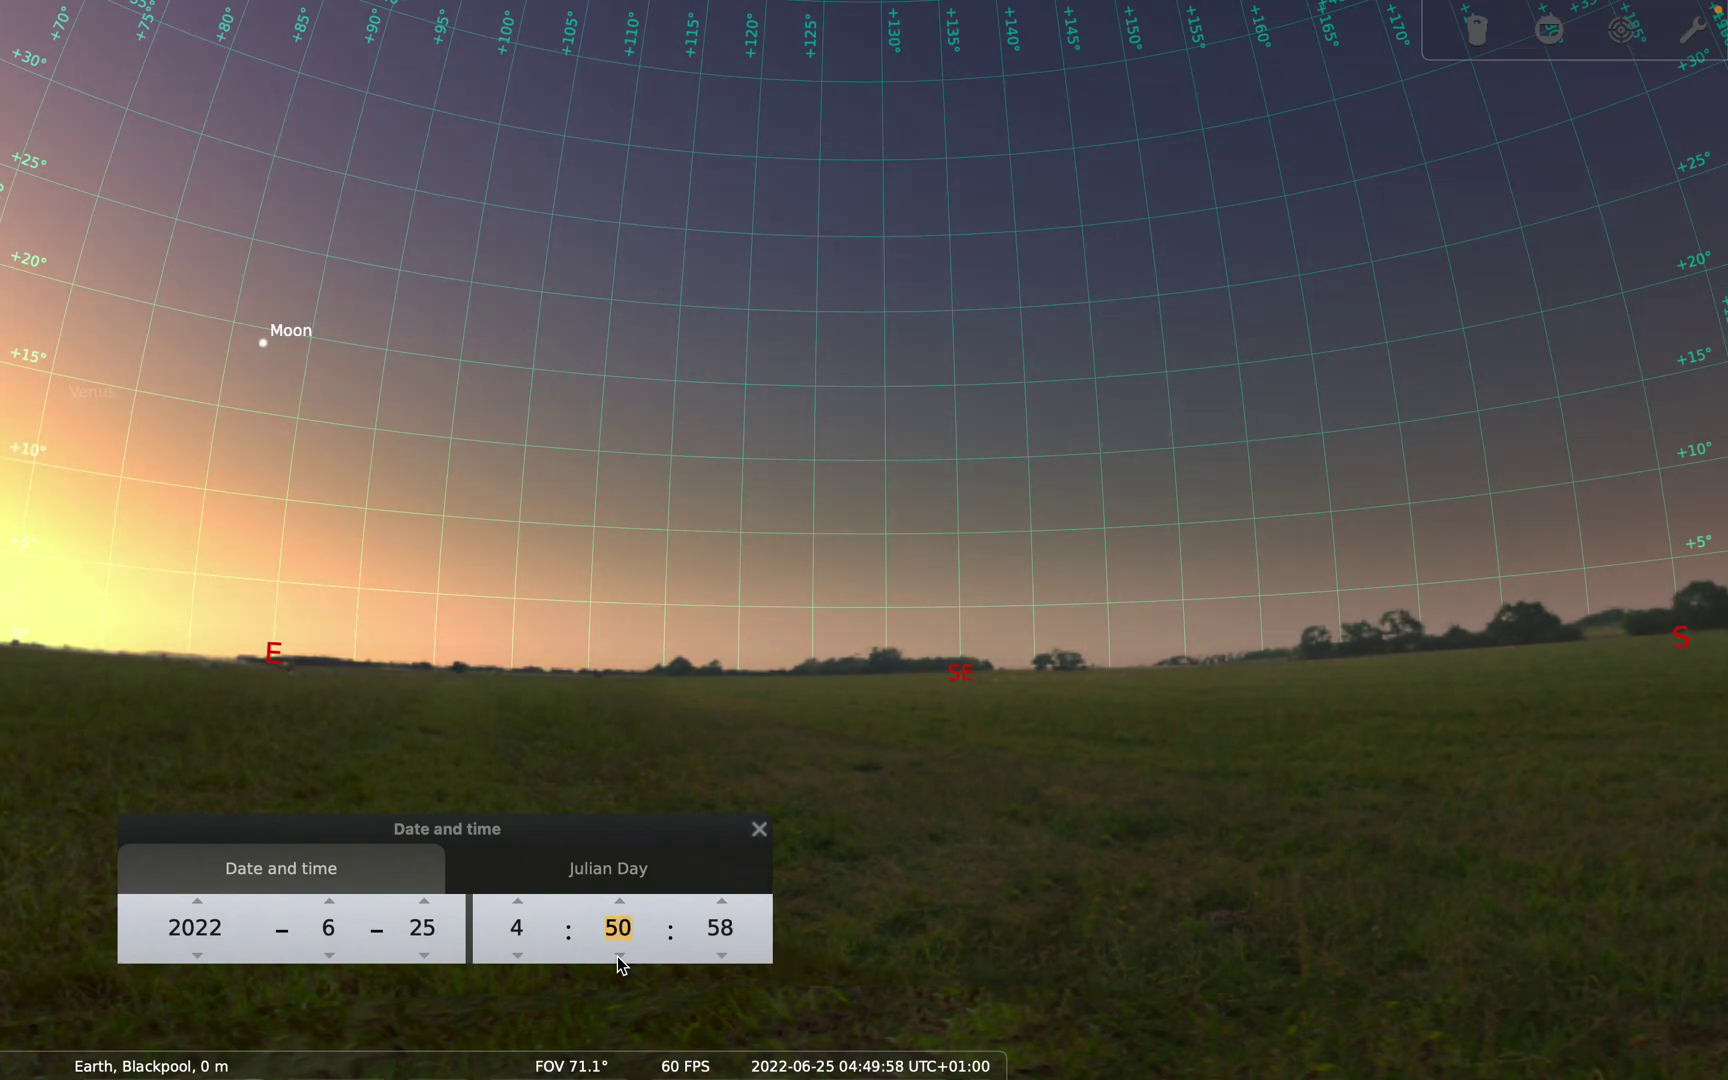
scroll(618, 955, down, 11)
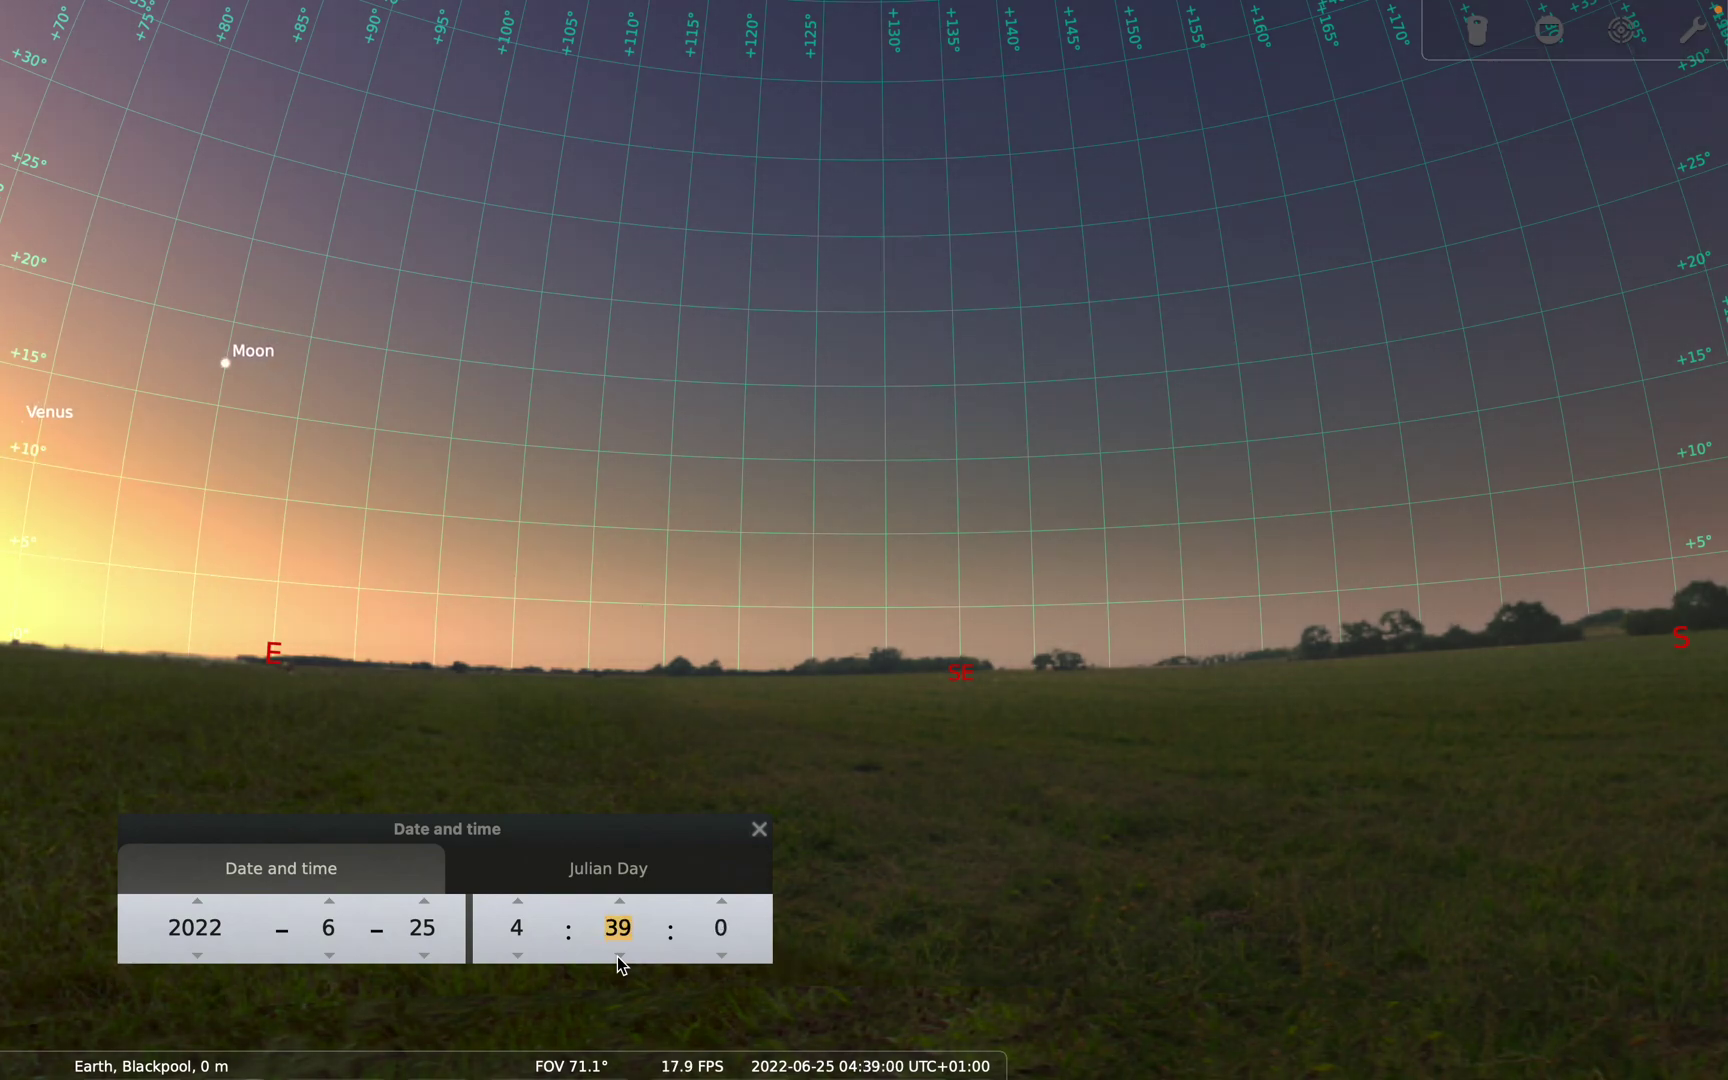
scroll(617, 957, down, 11)
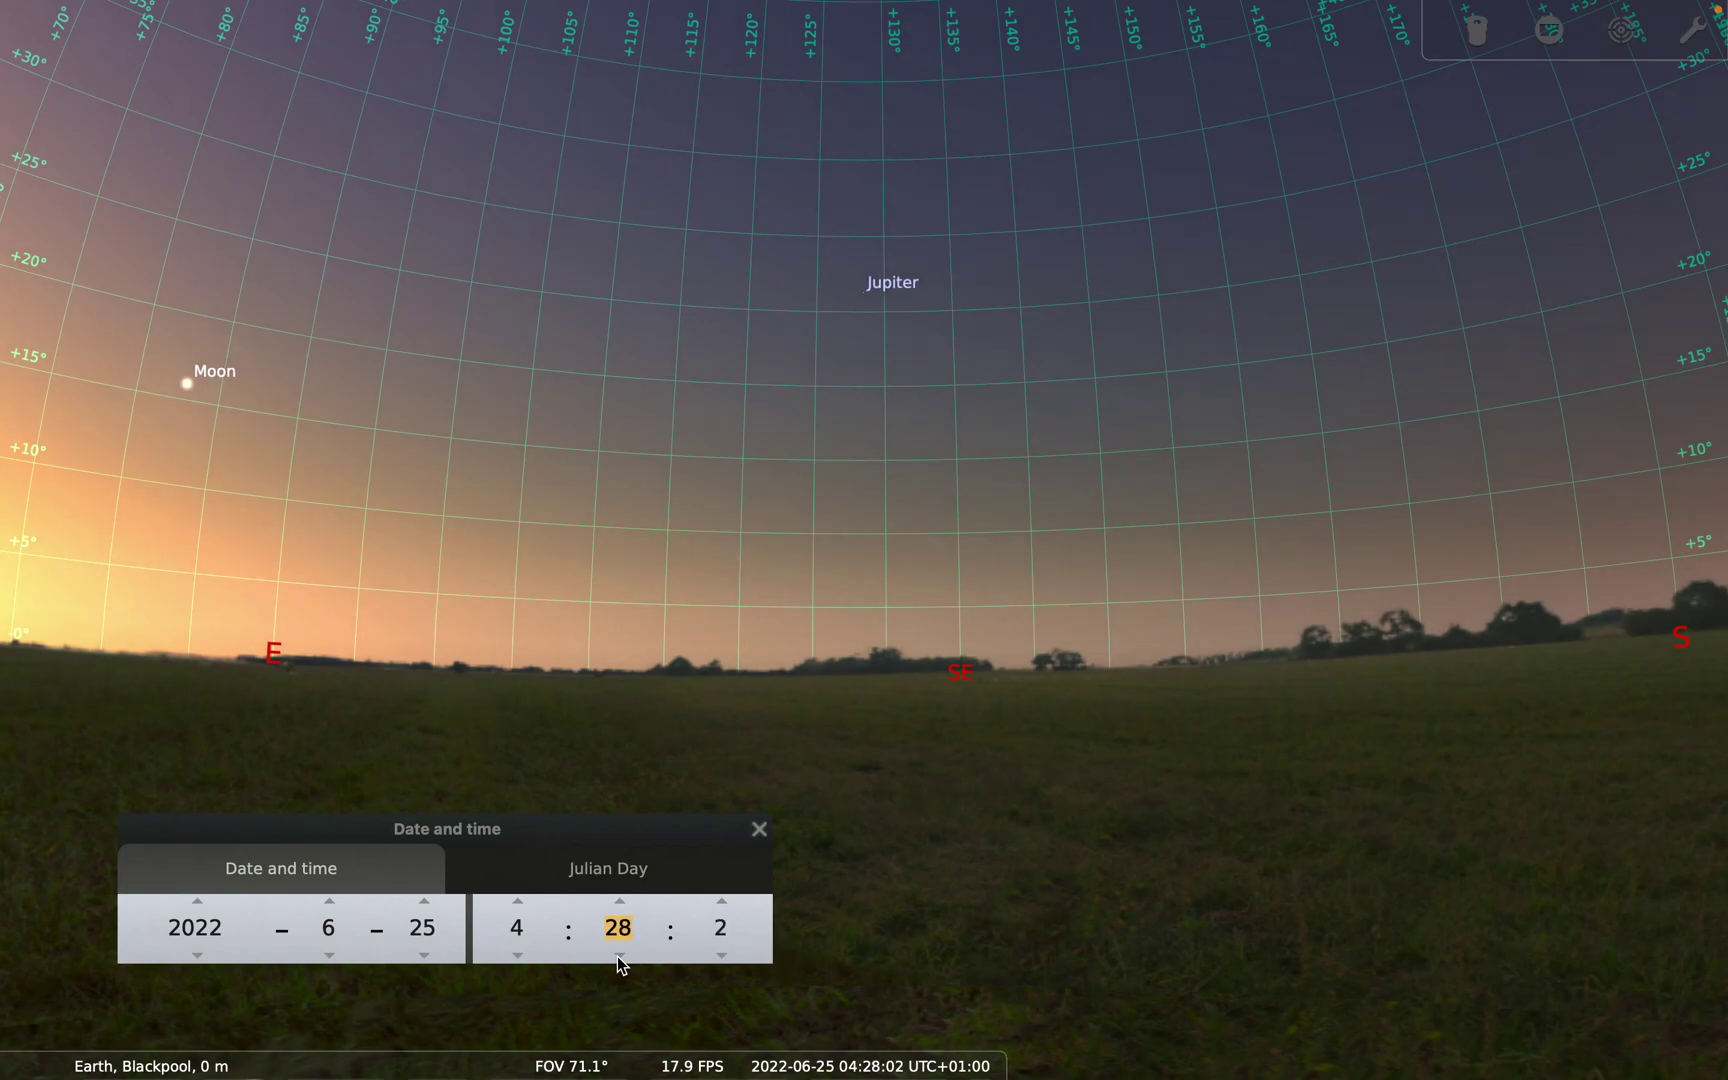
scroll(617, 956, down, 11)
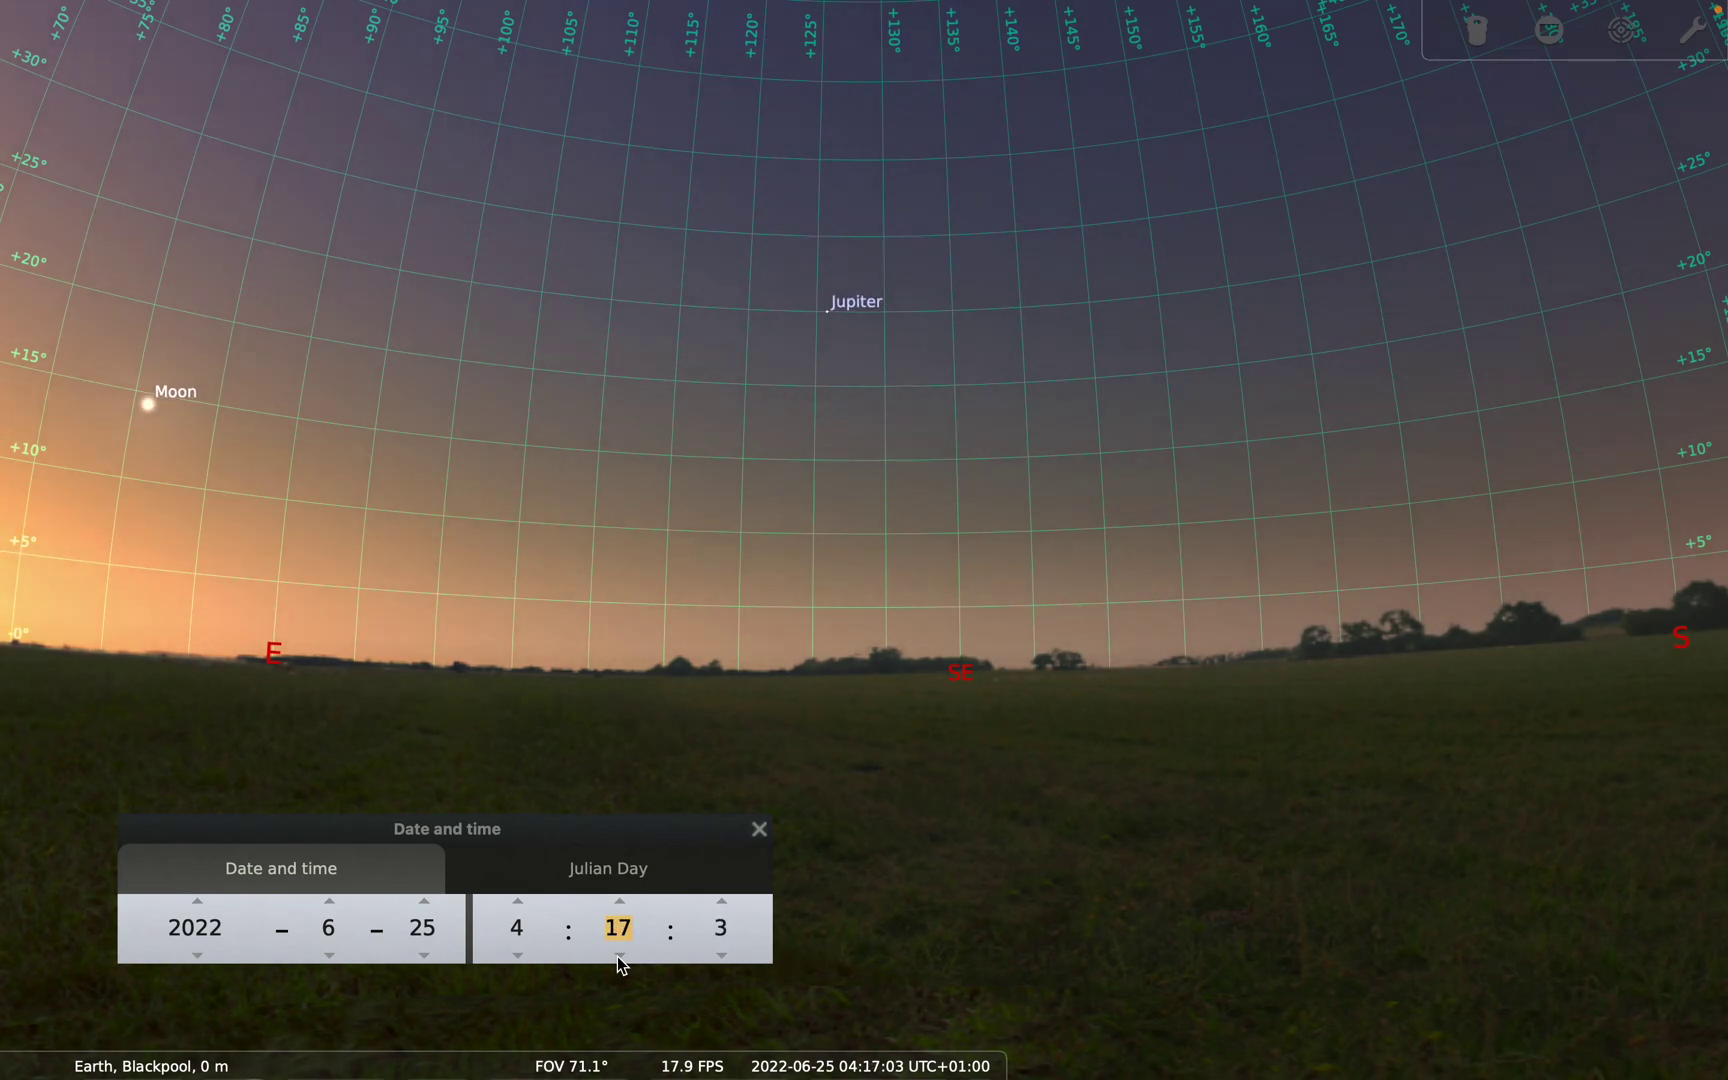
scroll(617, 956, down, 11)
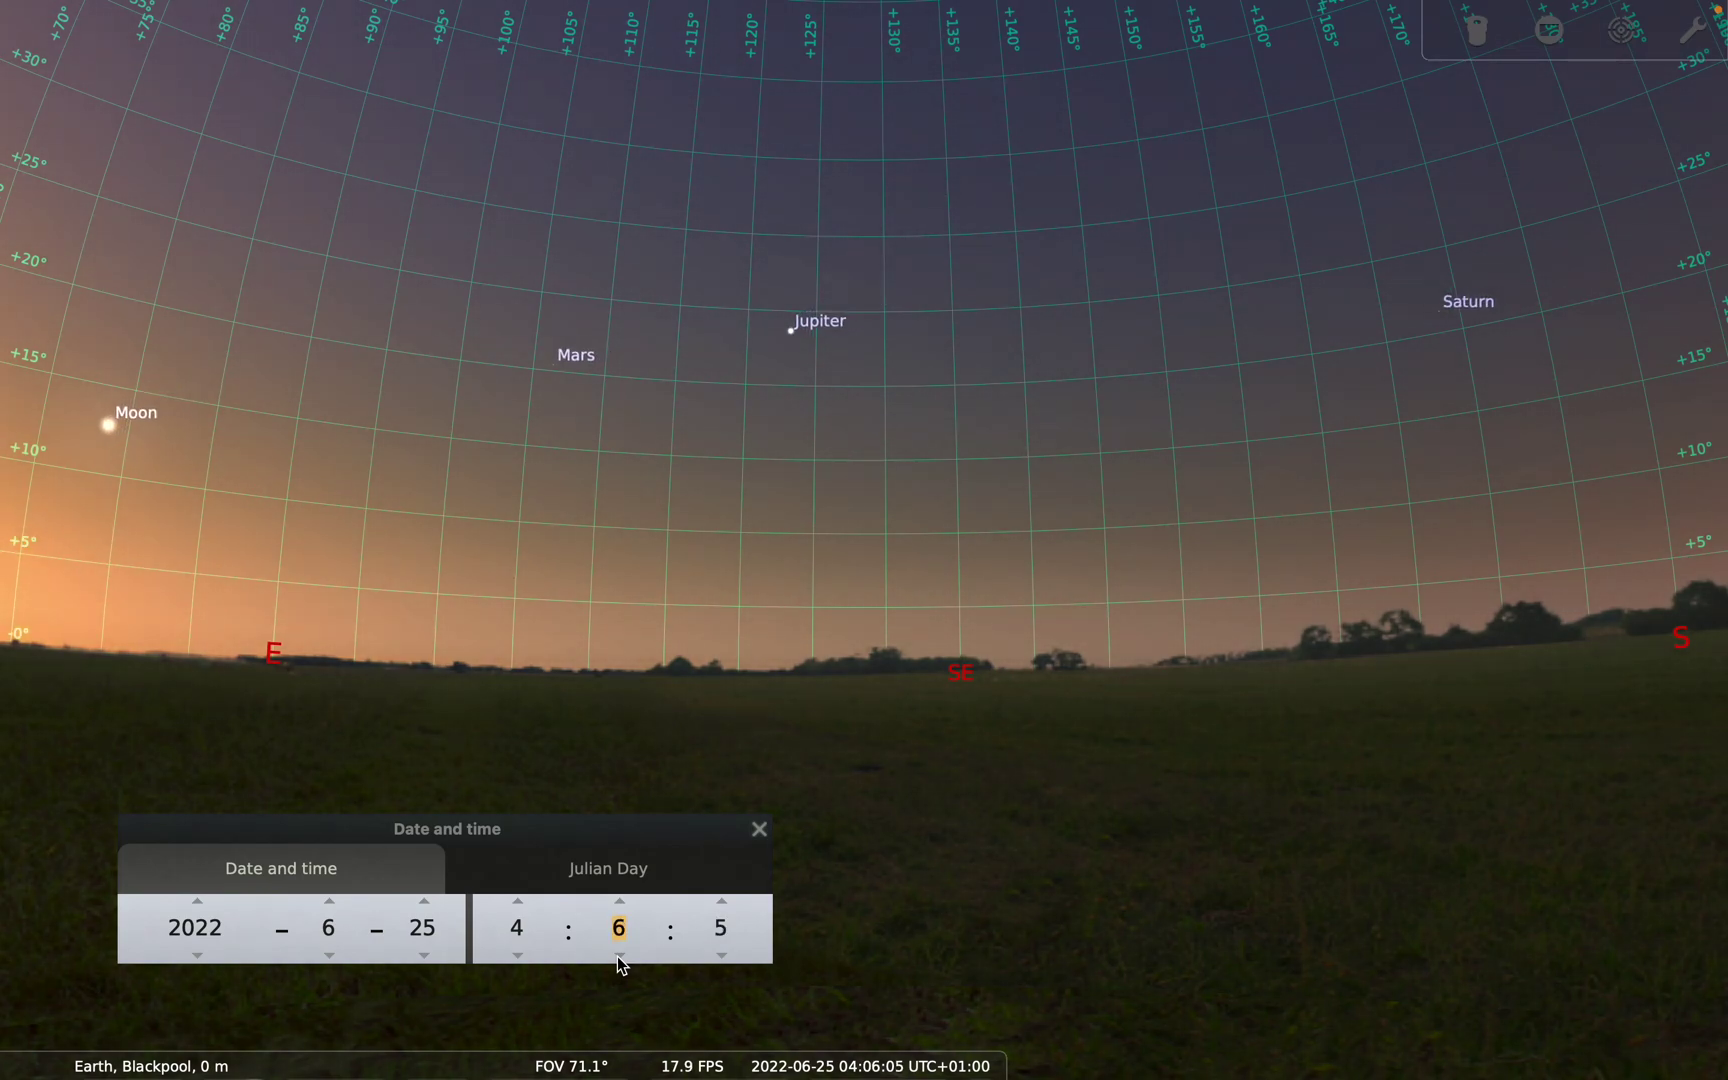
scroll(617, 956, down, 6)
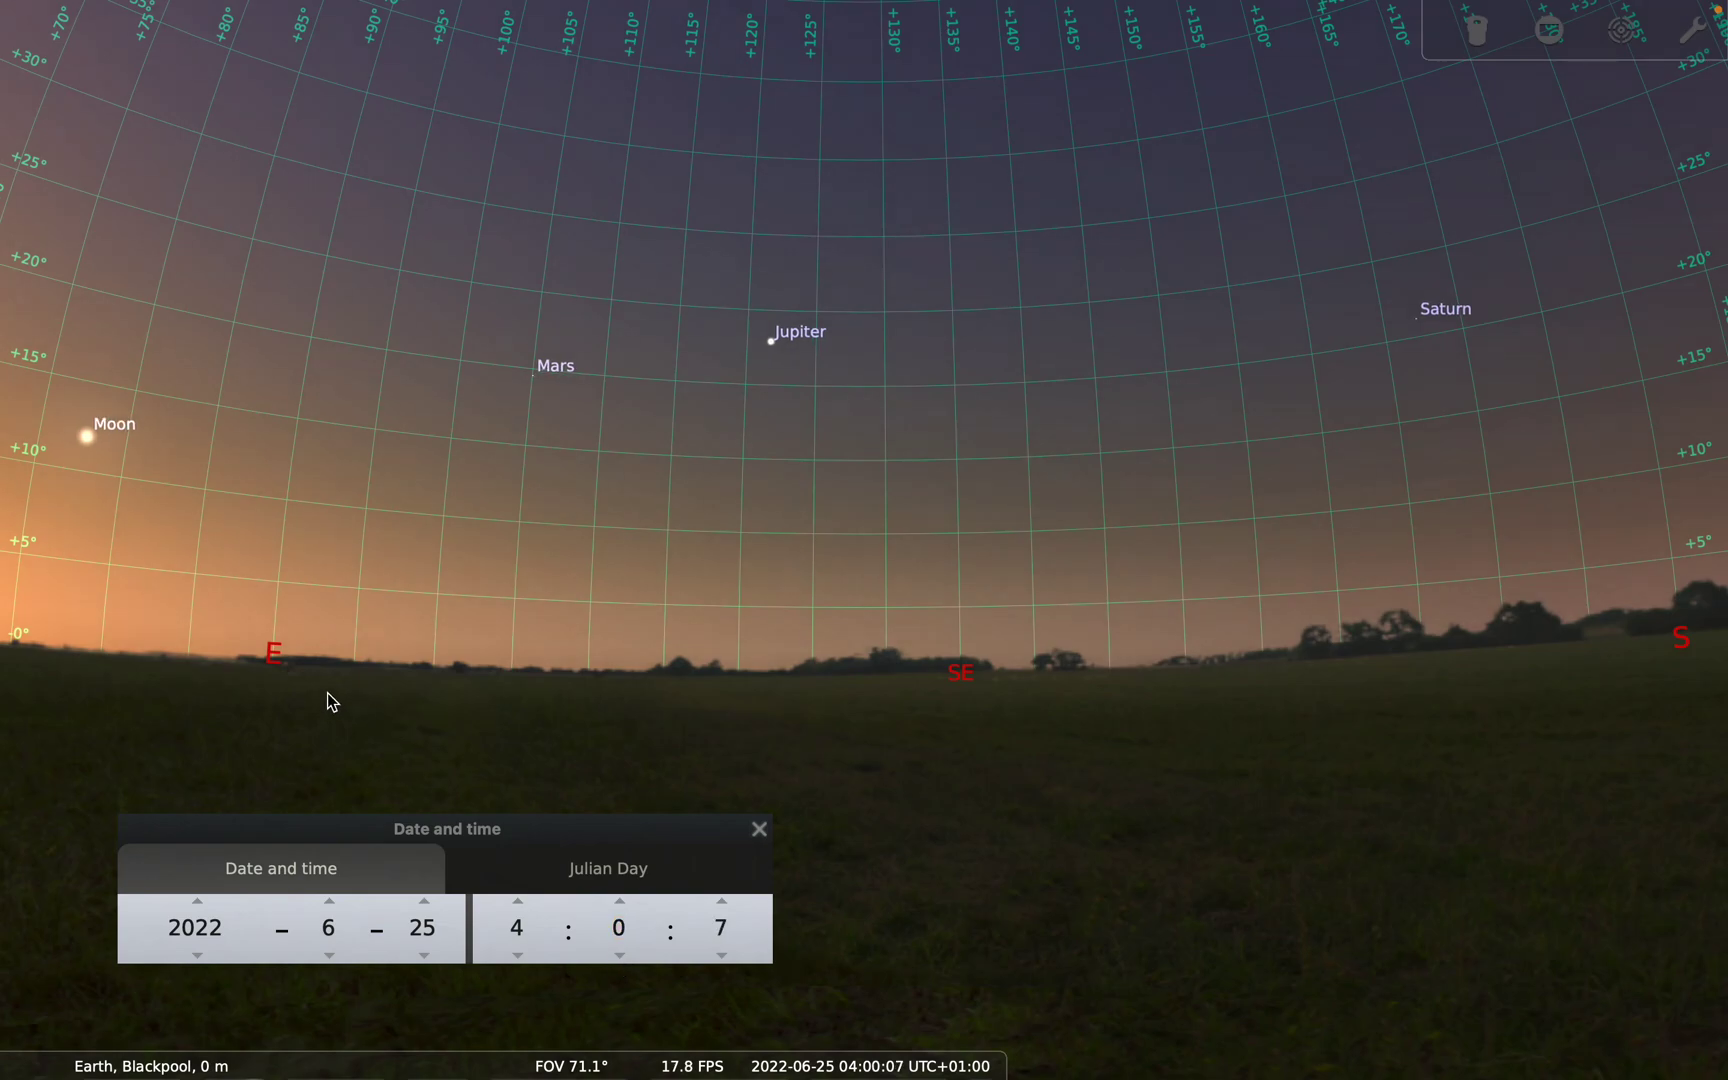
drag(327, 692, 747, 639)
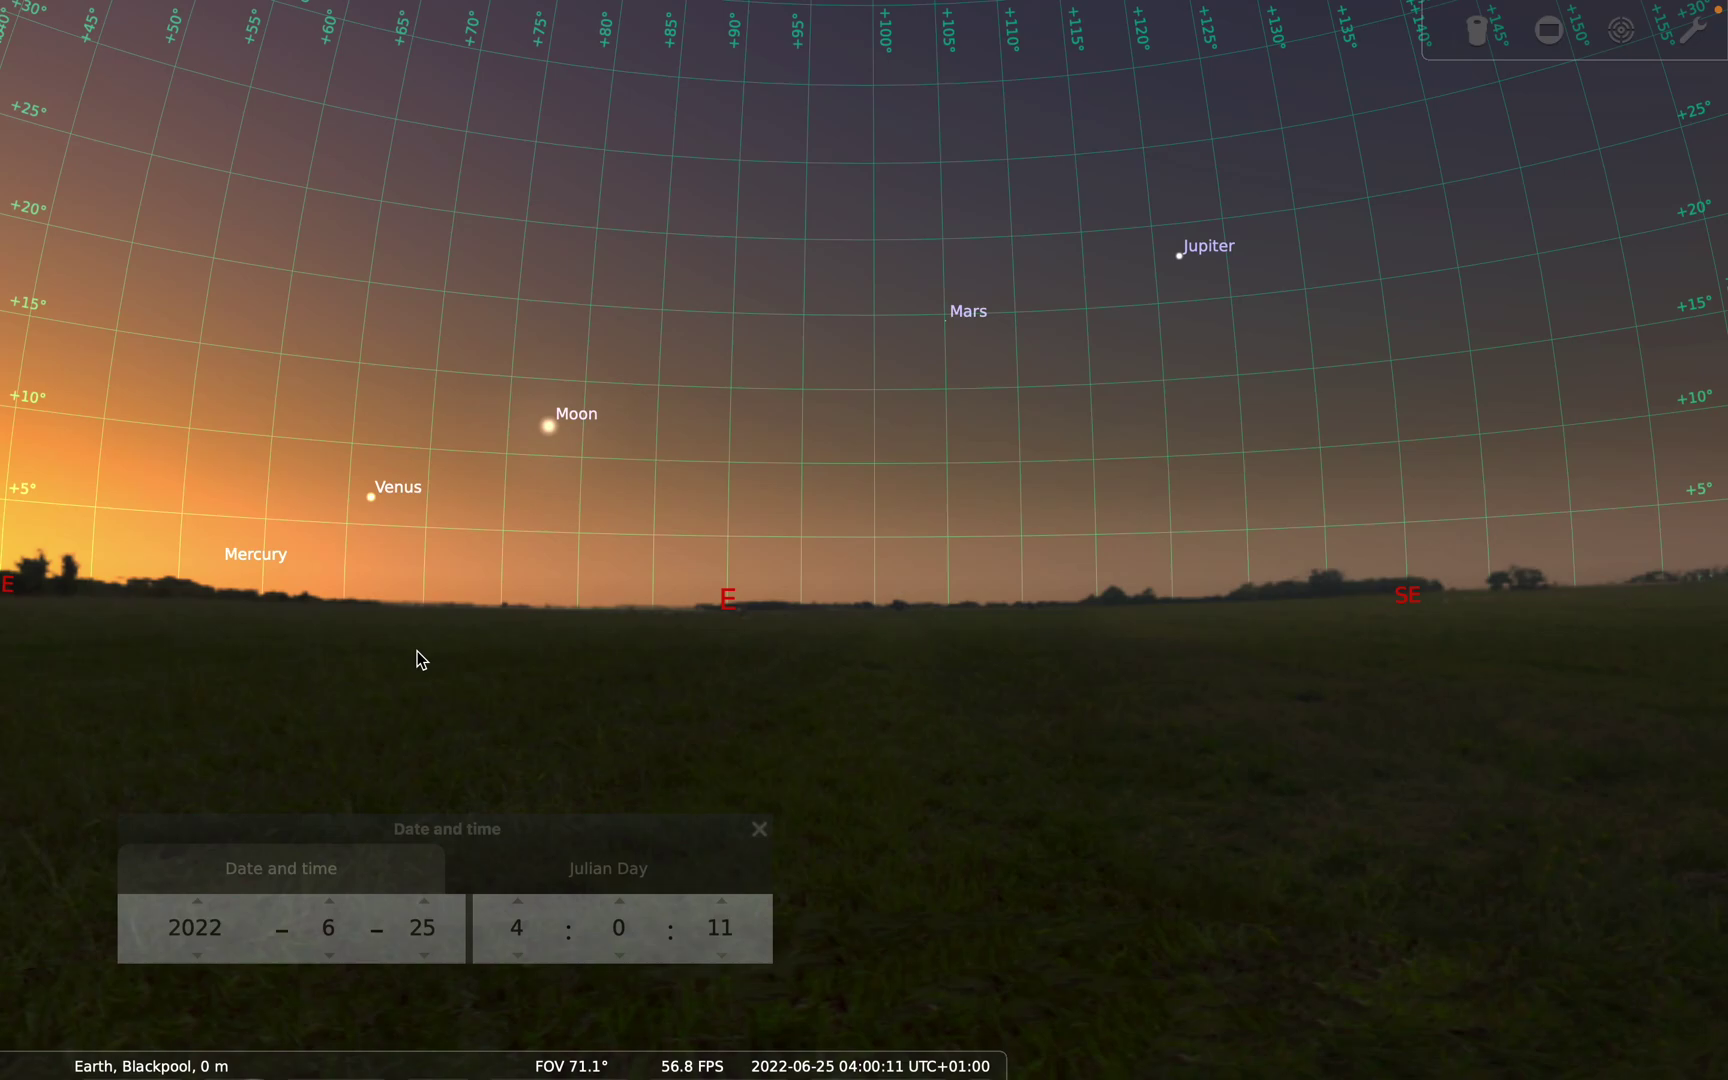
drag(420, 661, 490, 697)
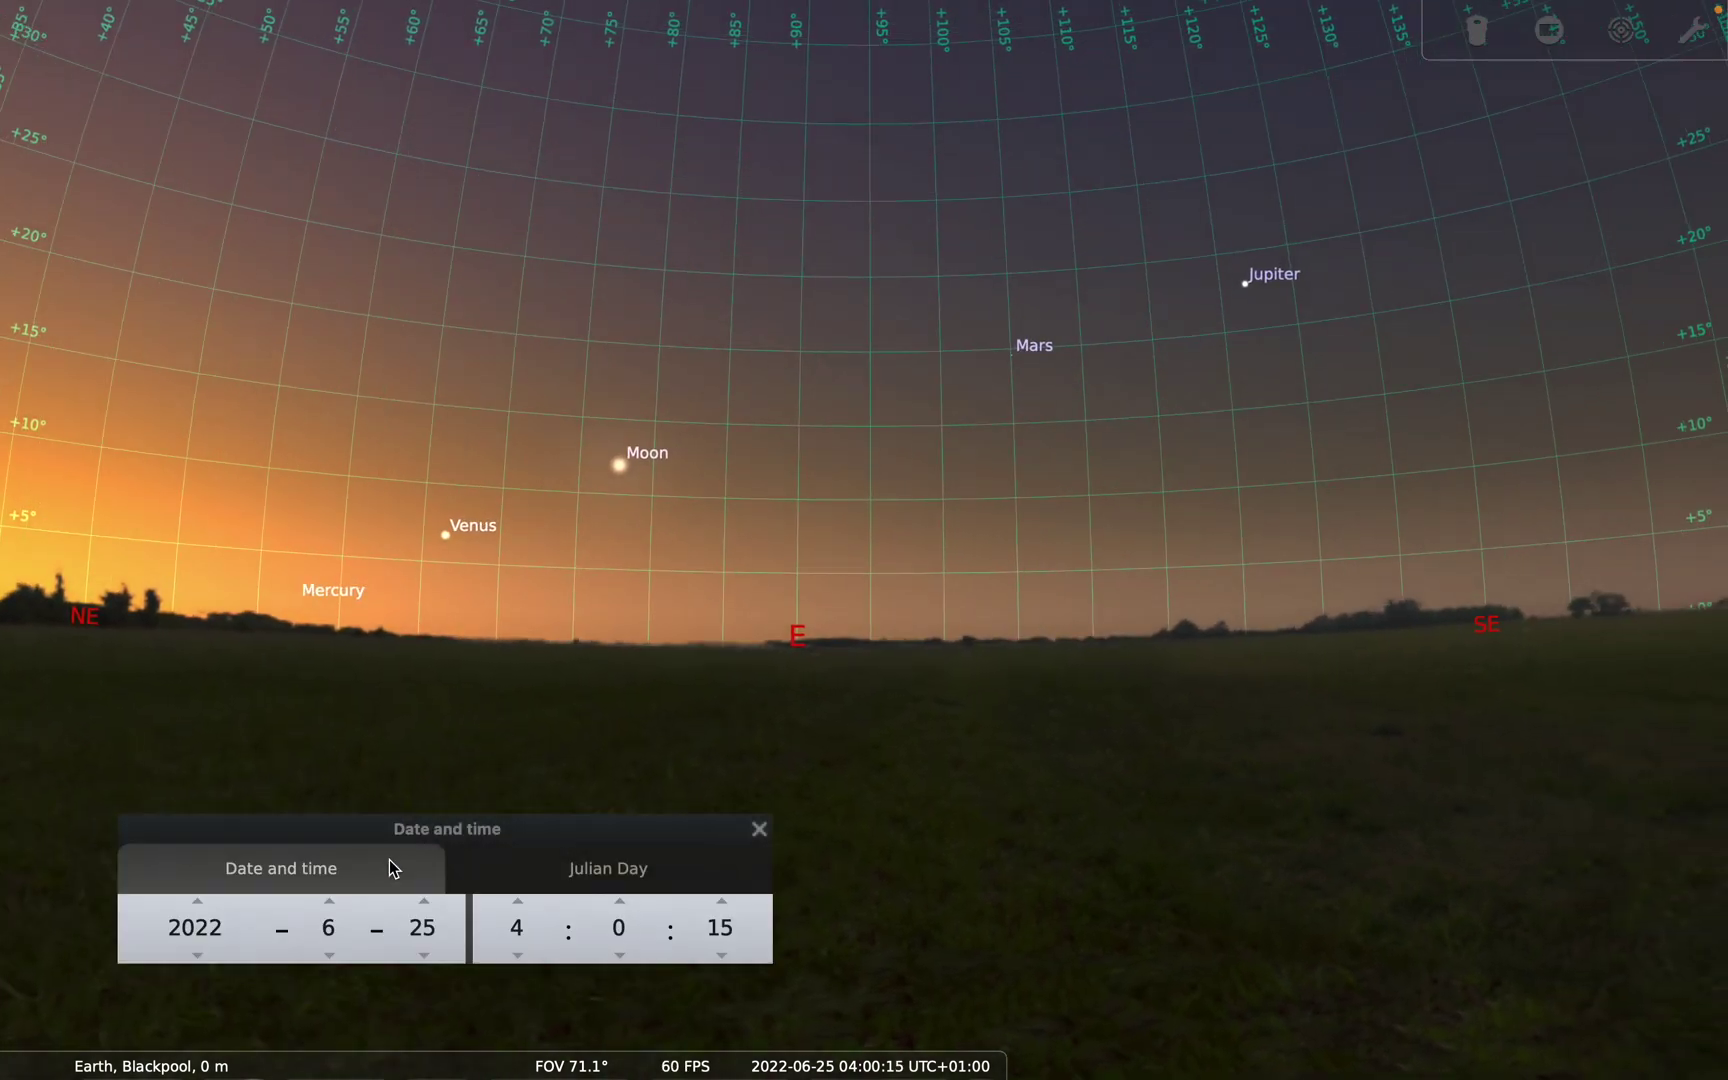
Advance the date one month to 2022-07-25 and centre the Moon and Venus
click(329, 900)
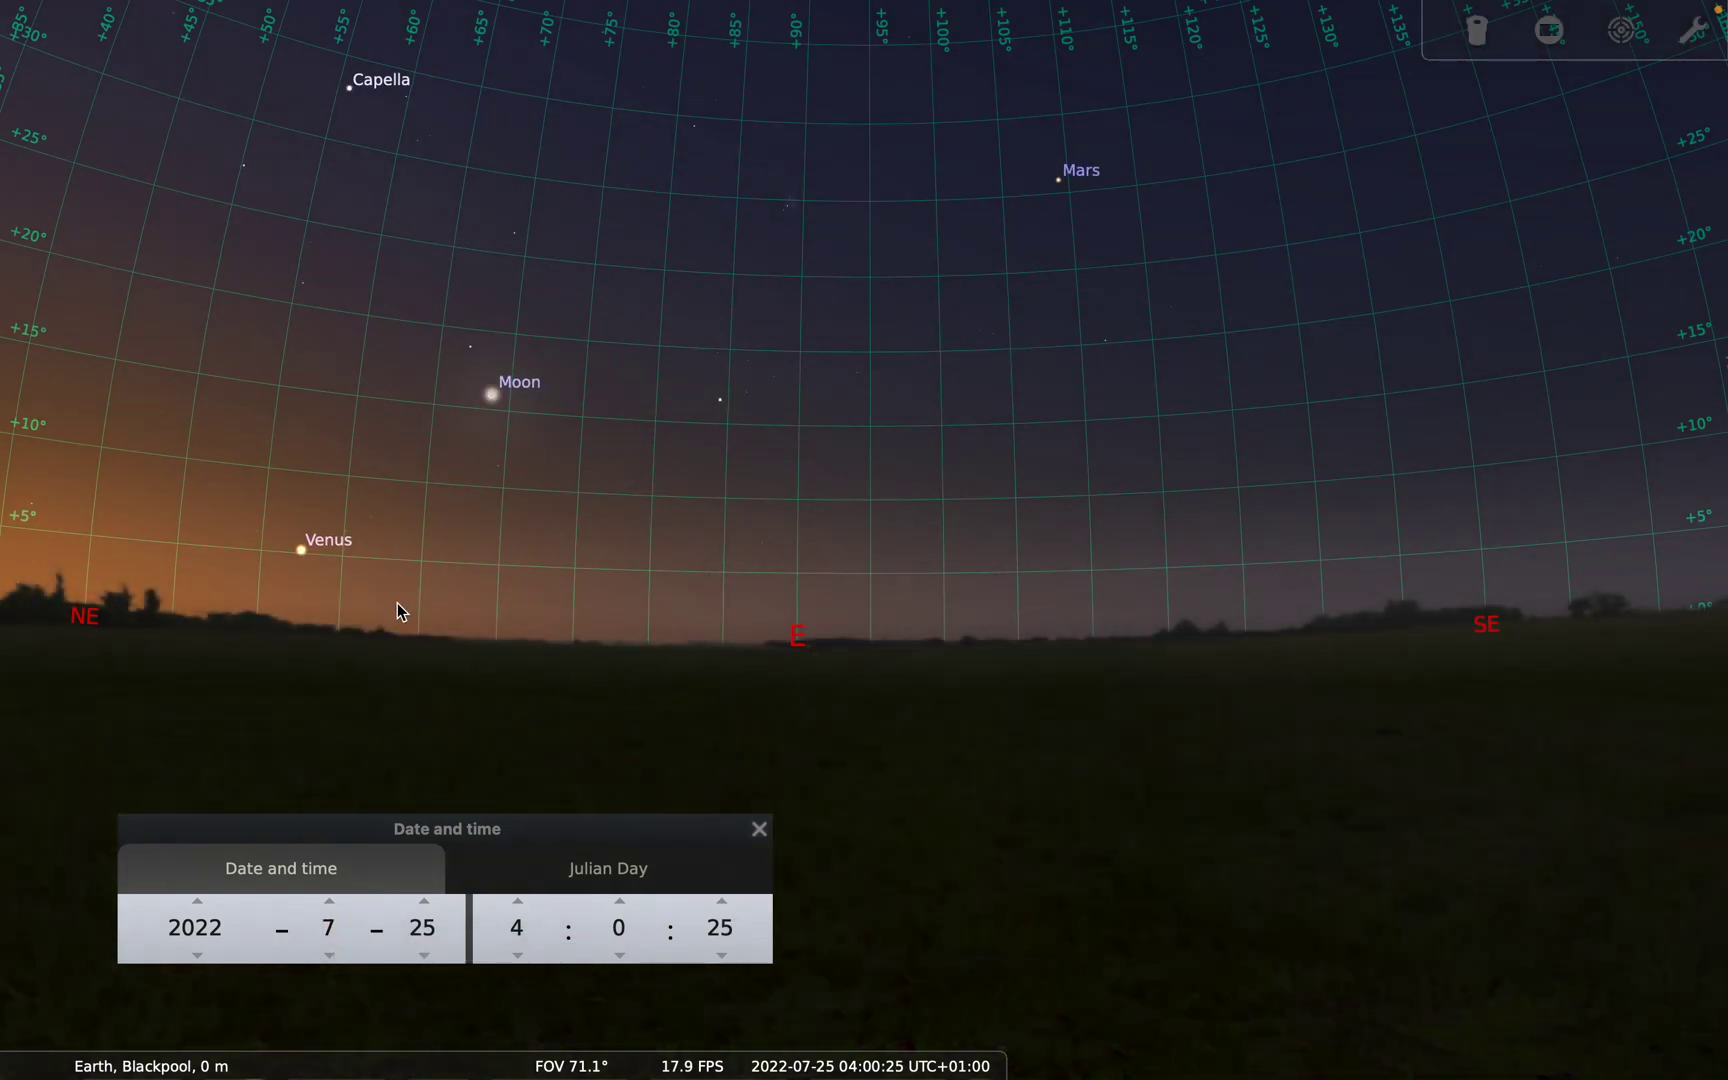
scroll(490, 435, up, 4)
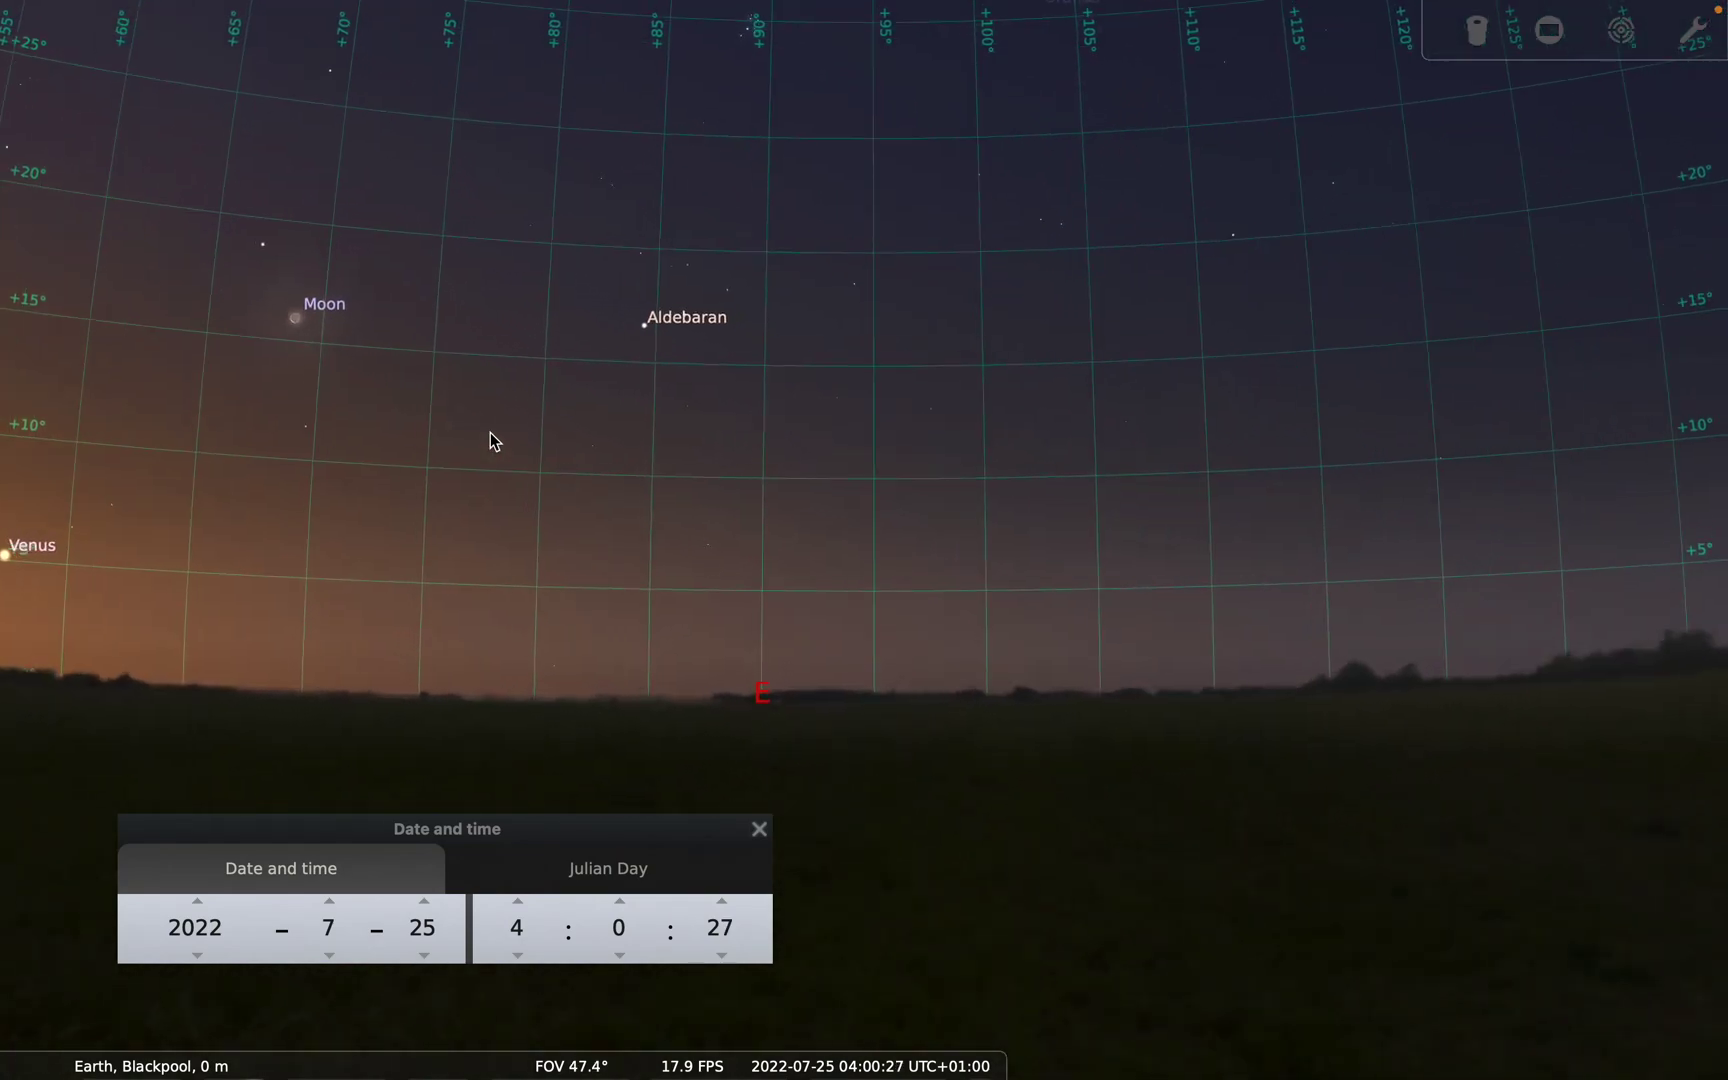
drag(336, 443, 640, 609)
scroll(589, 526, up, 3)
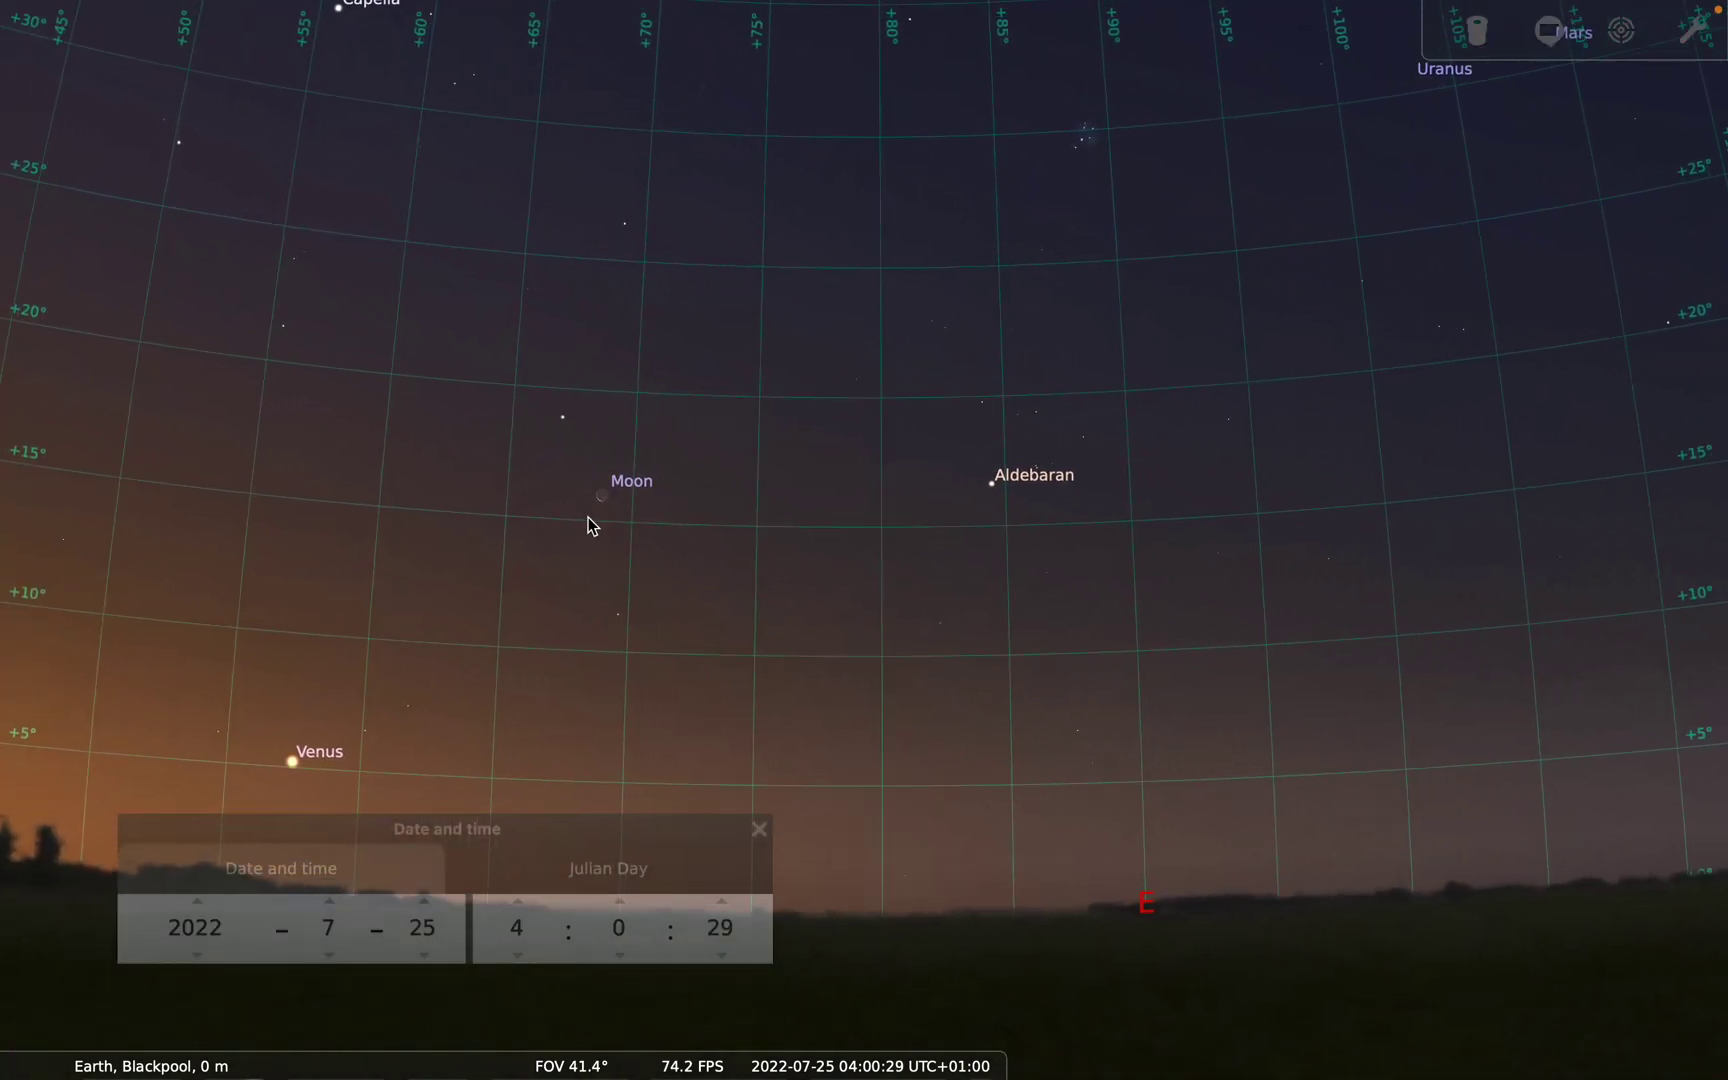
scroll(590, 526, down, 3)
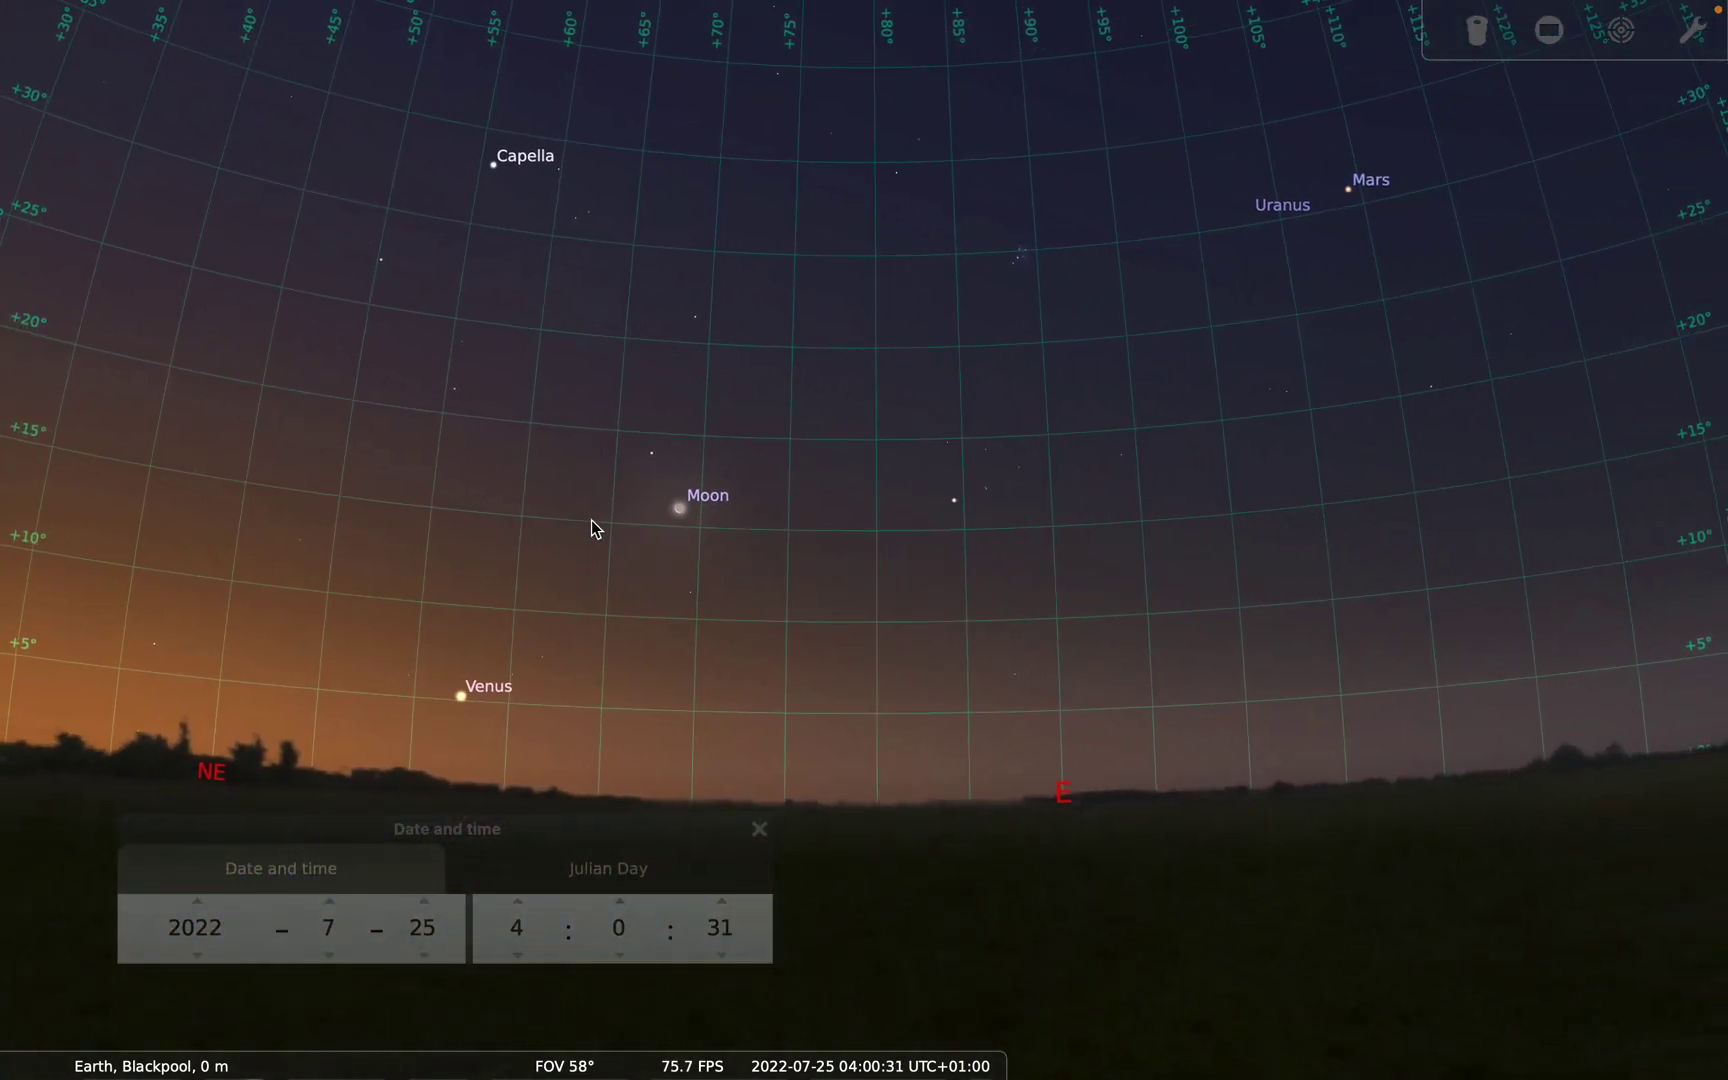
scroll(976, 590, down, 1)
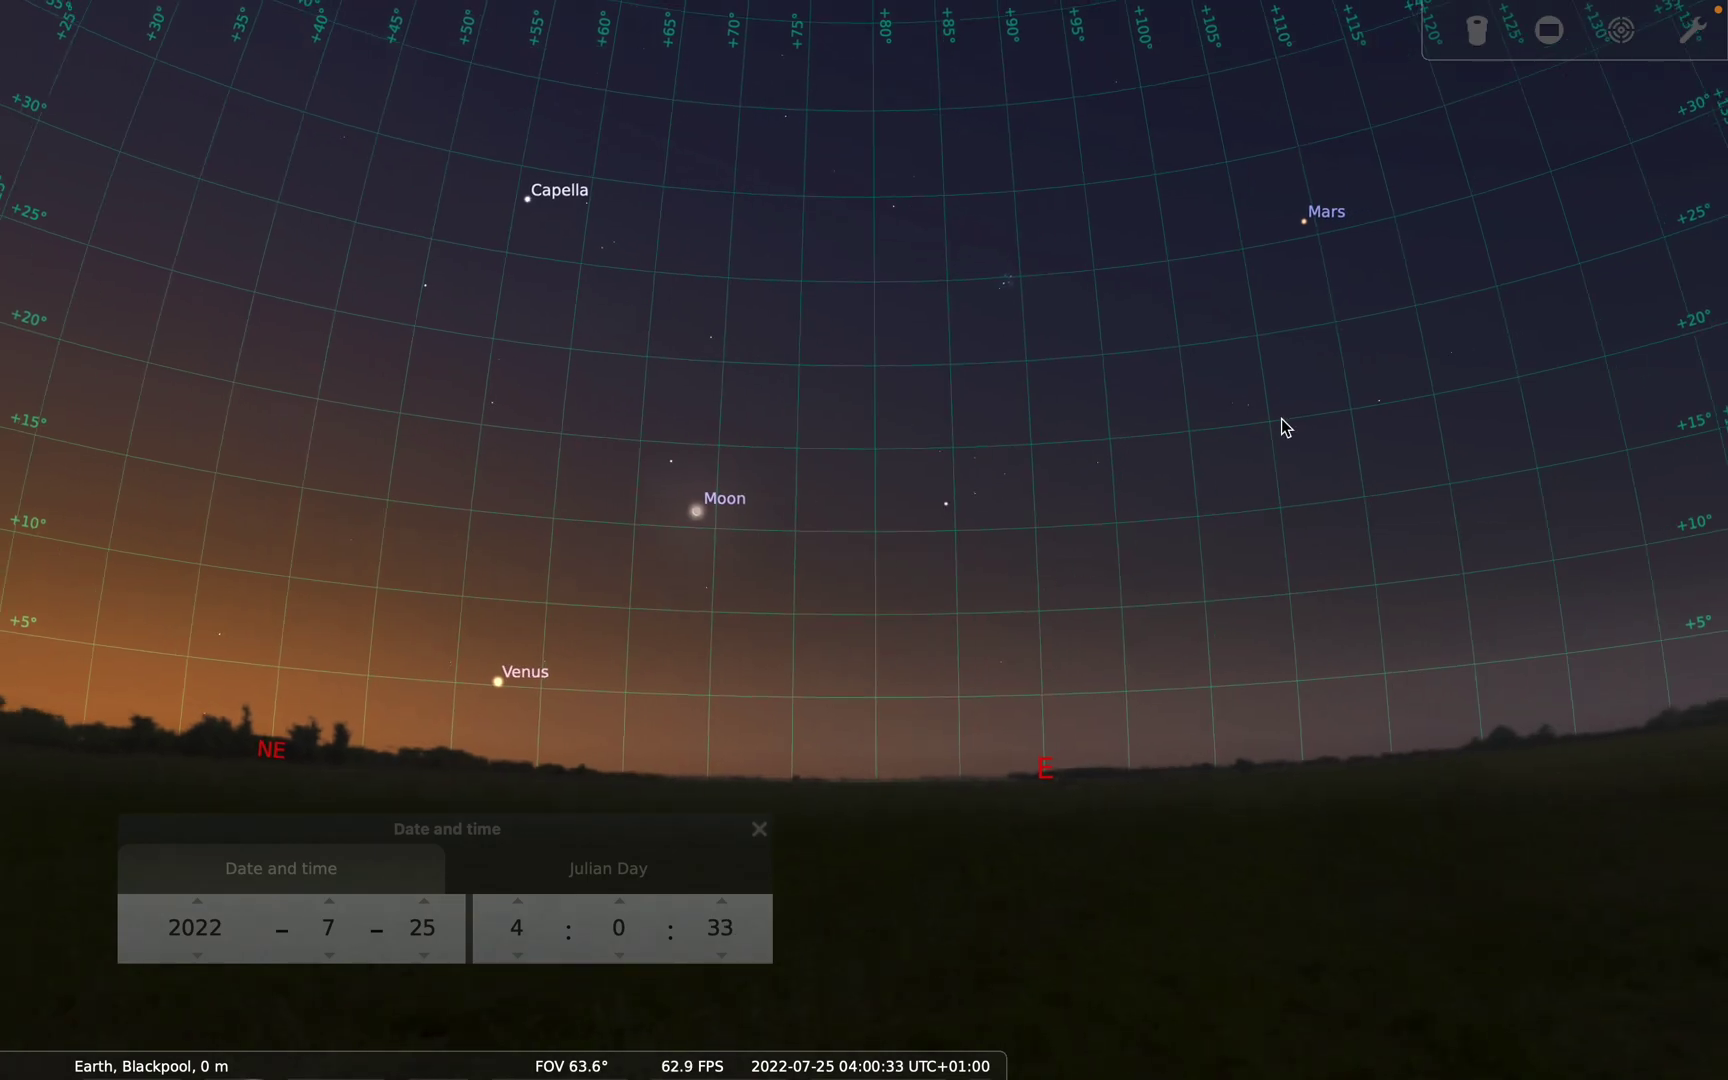
Sweep south toward Jupiter and Saturn, return northeast, and close the Date and time window
drag(1284, 428, 977, 518)
drag(1220, 446, 747, 555)
drag(1209, 523, 677, 534)
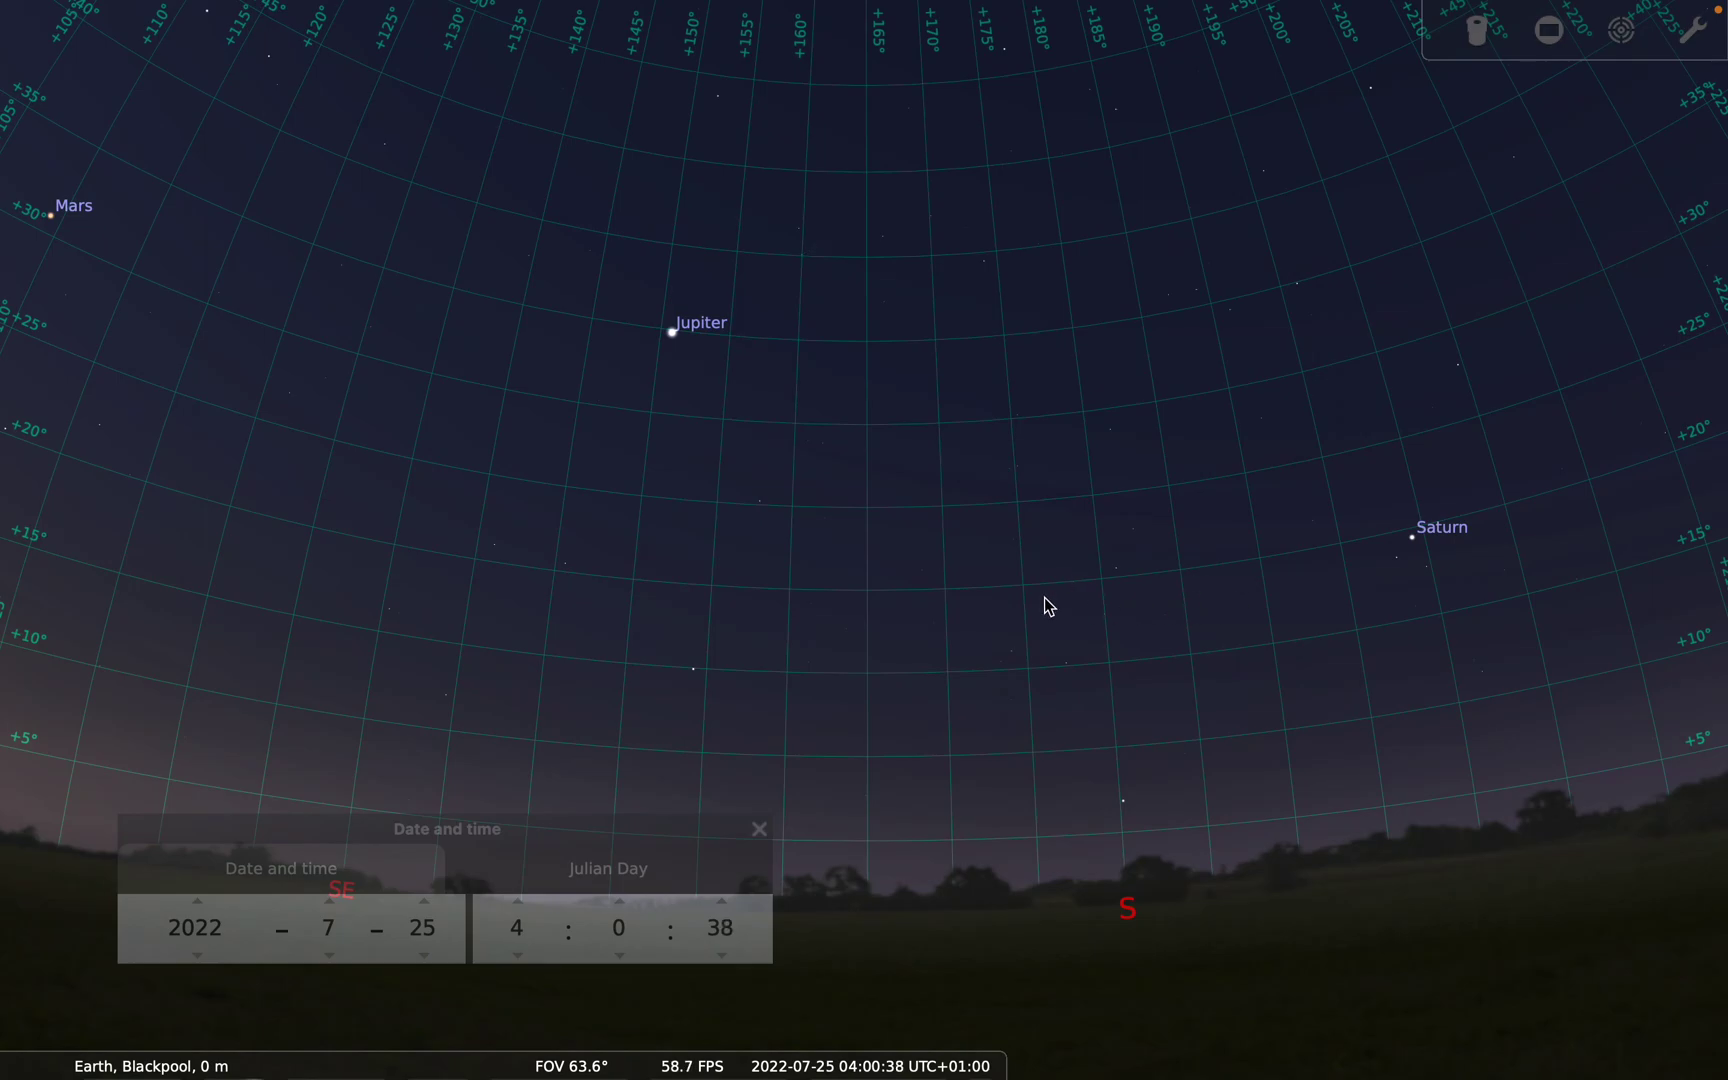
drag(555, 683, 1018, 545)
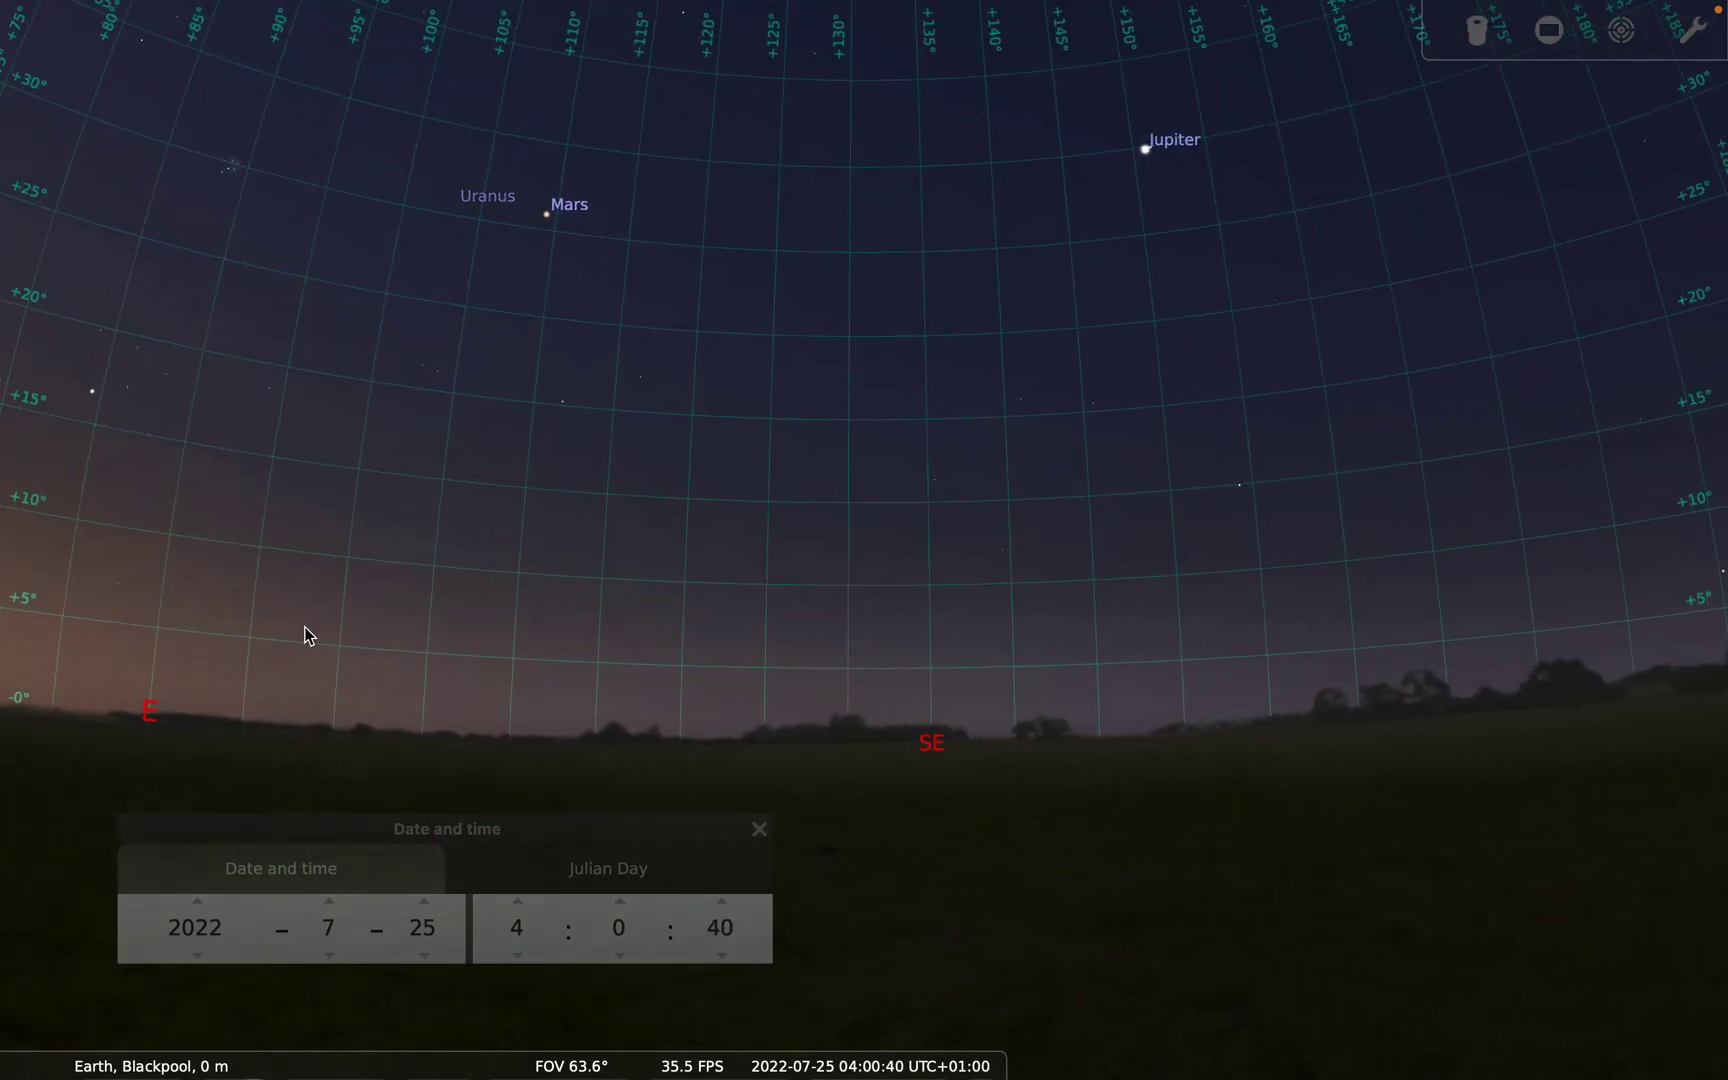
drag(309, 636, 760, 612)
drag(293, 595, 810, 540)
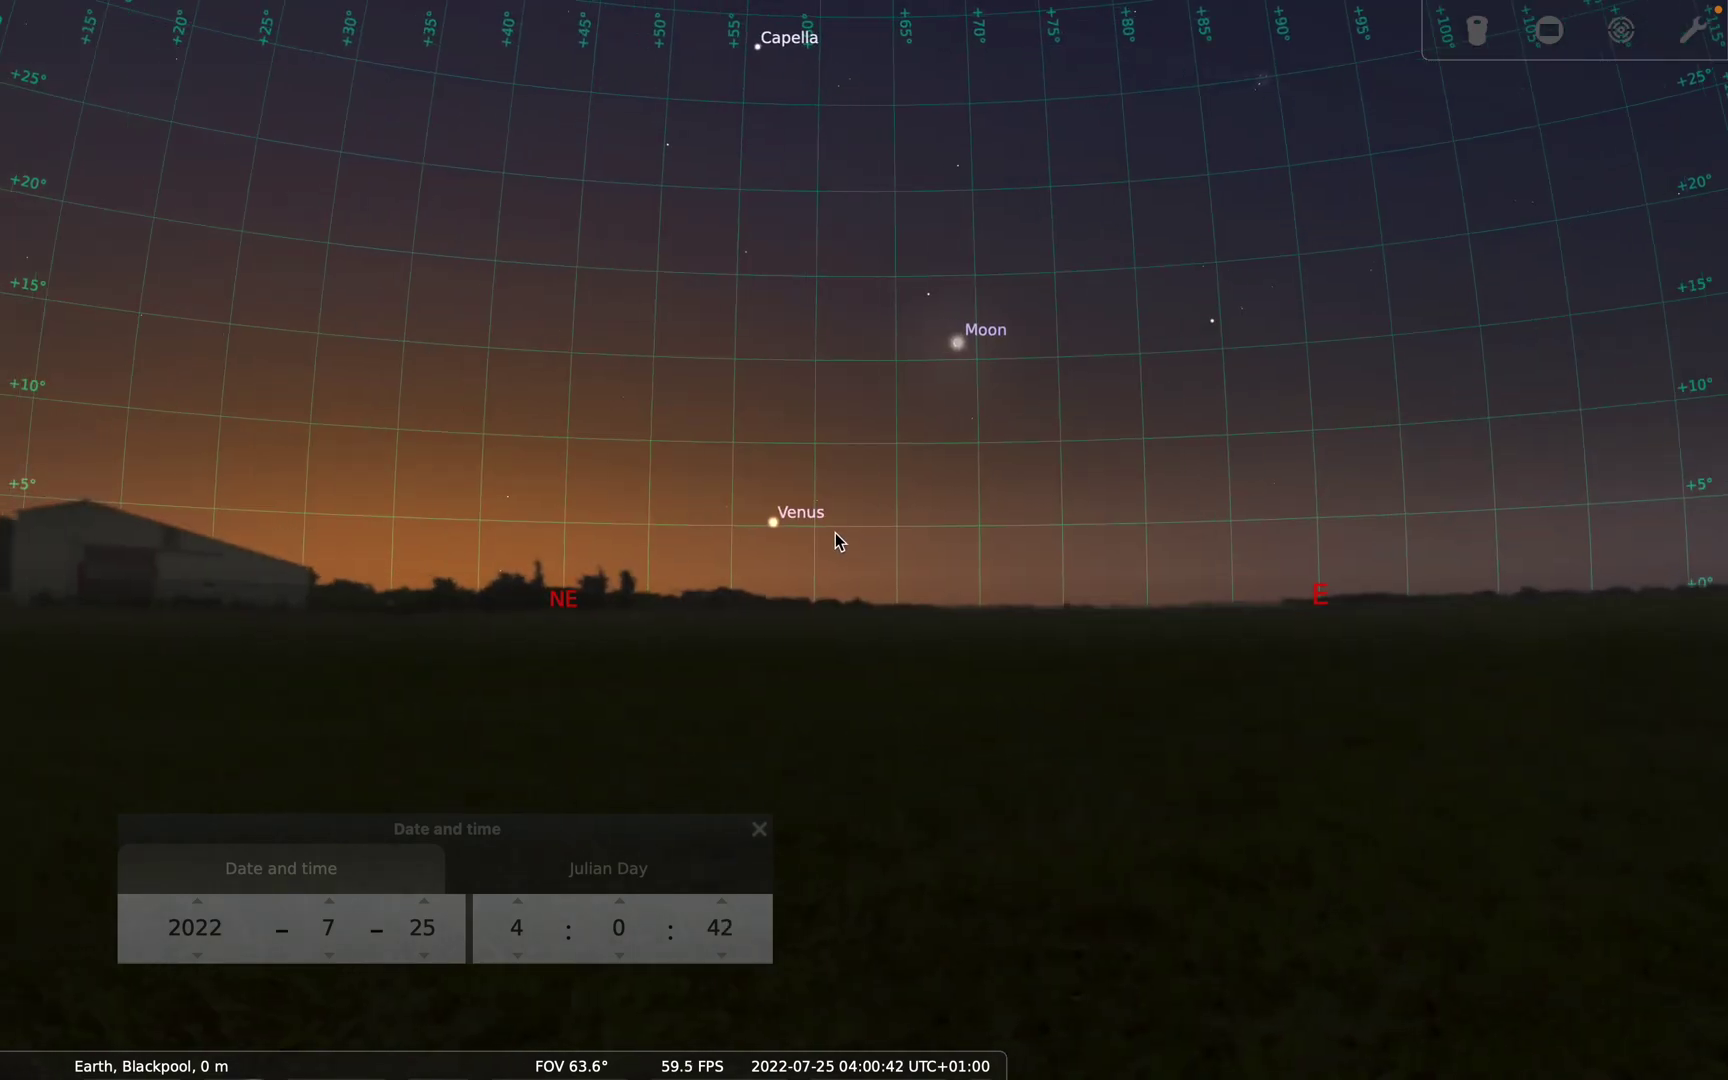
drag(666, 662, 846, 643)
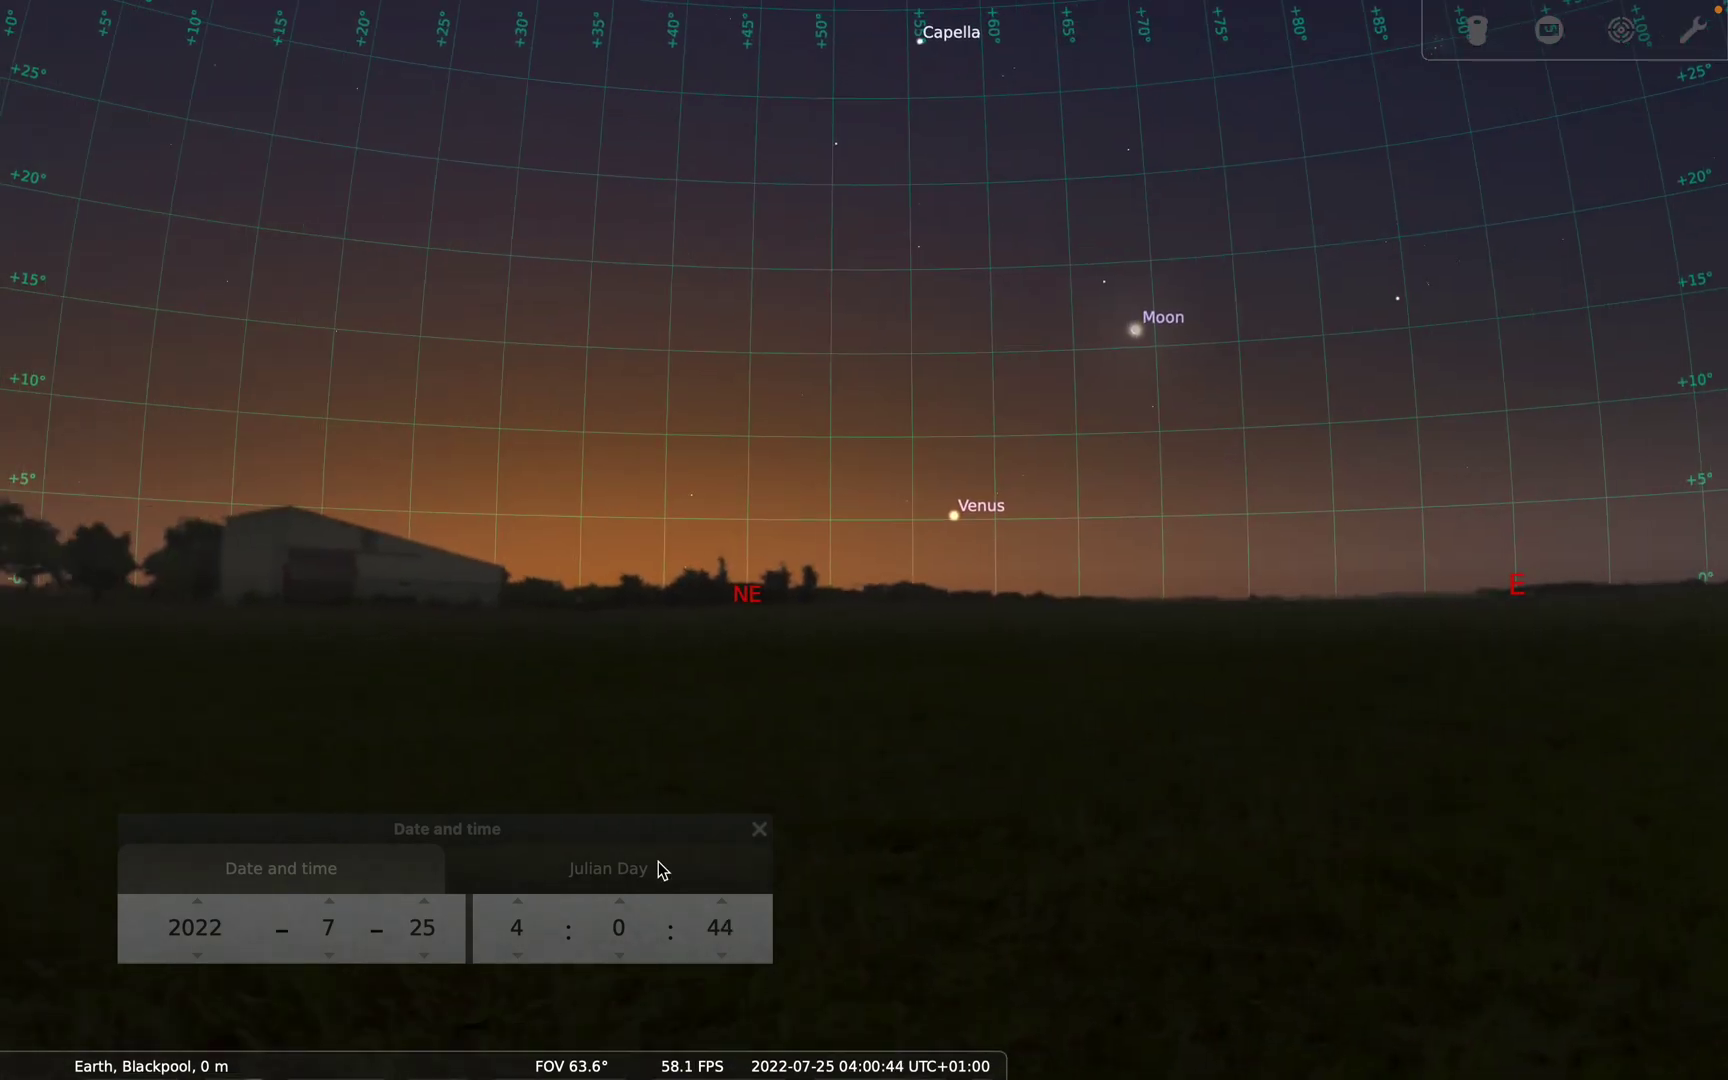
click(757, 832)
Hide the landscape briefly to look below the horizon, then restore it
mouse_move(300, 970)
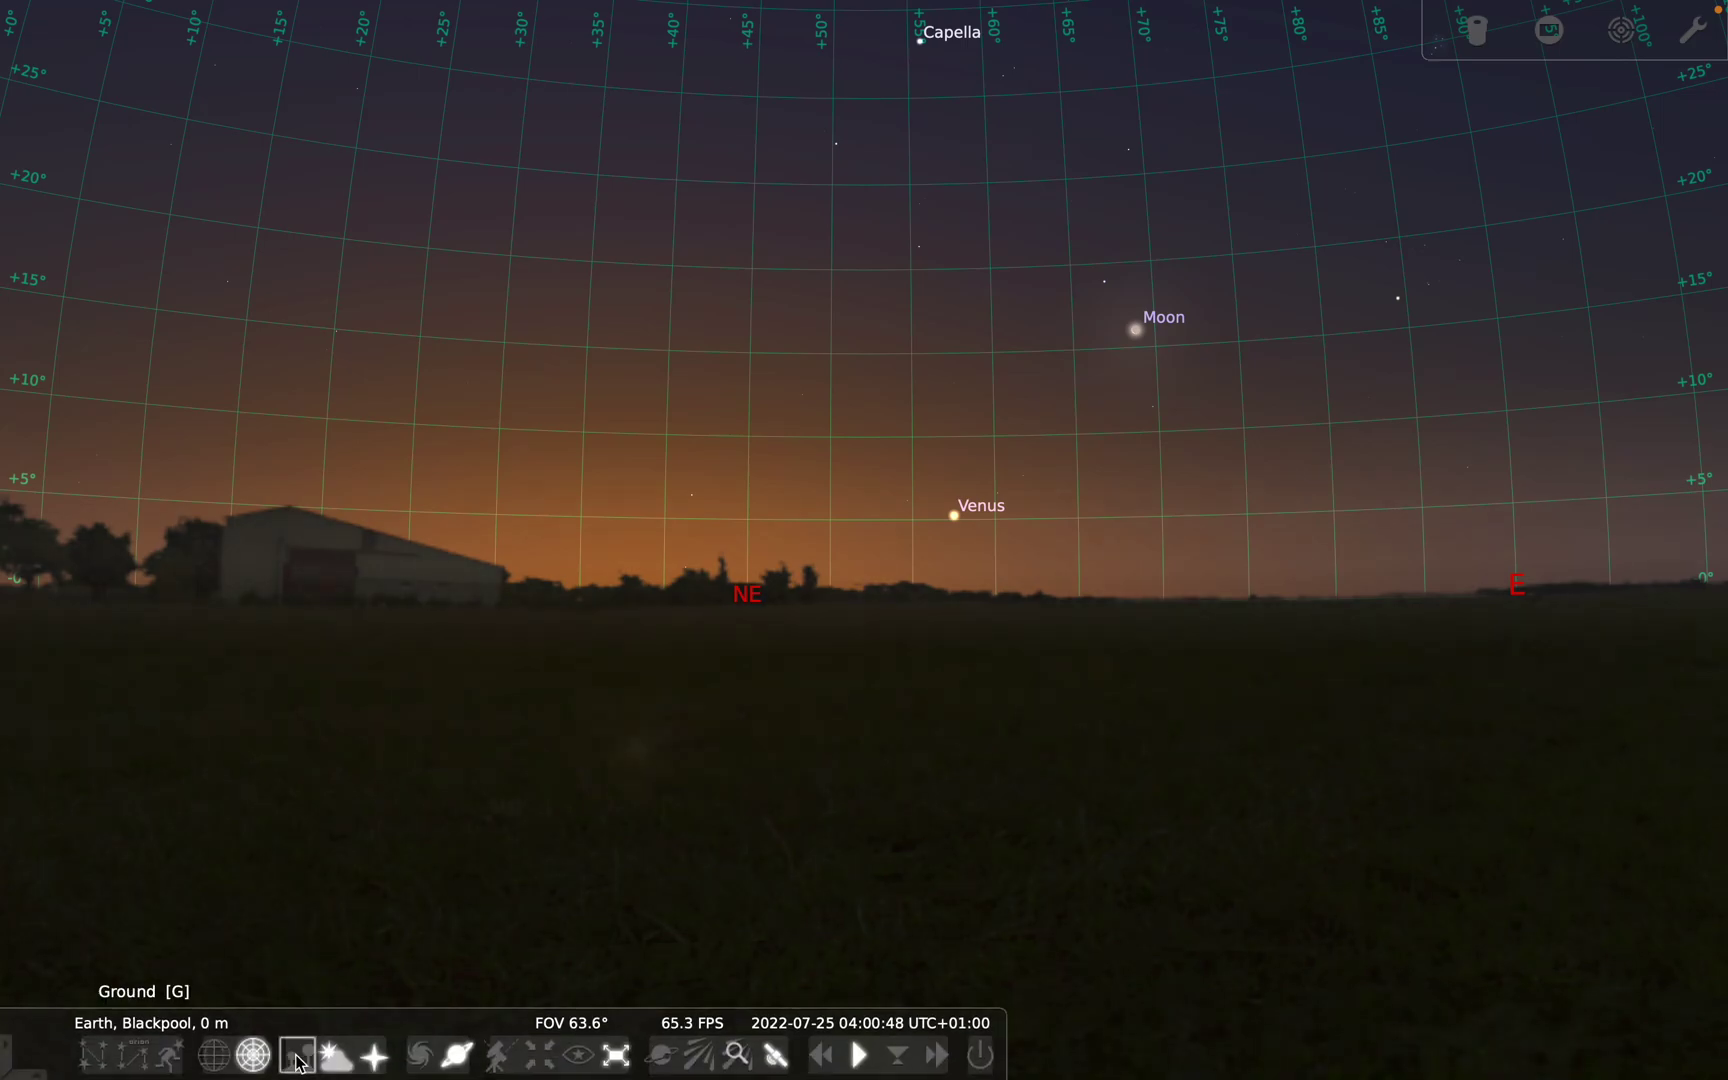
click(298, 1054)
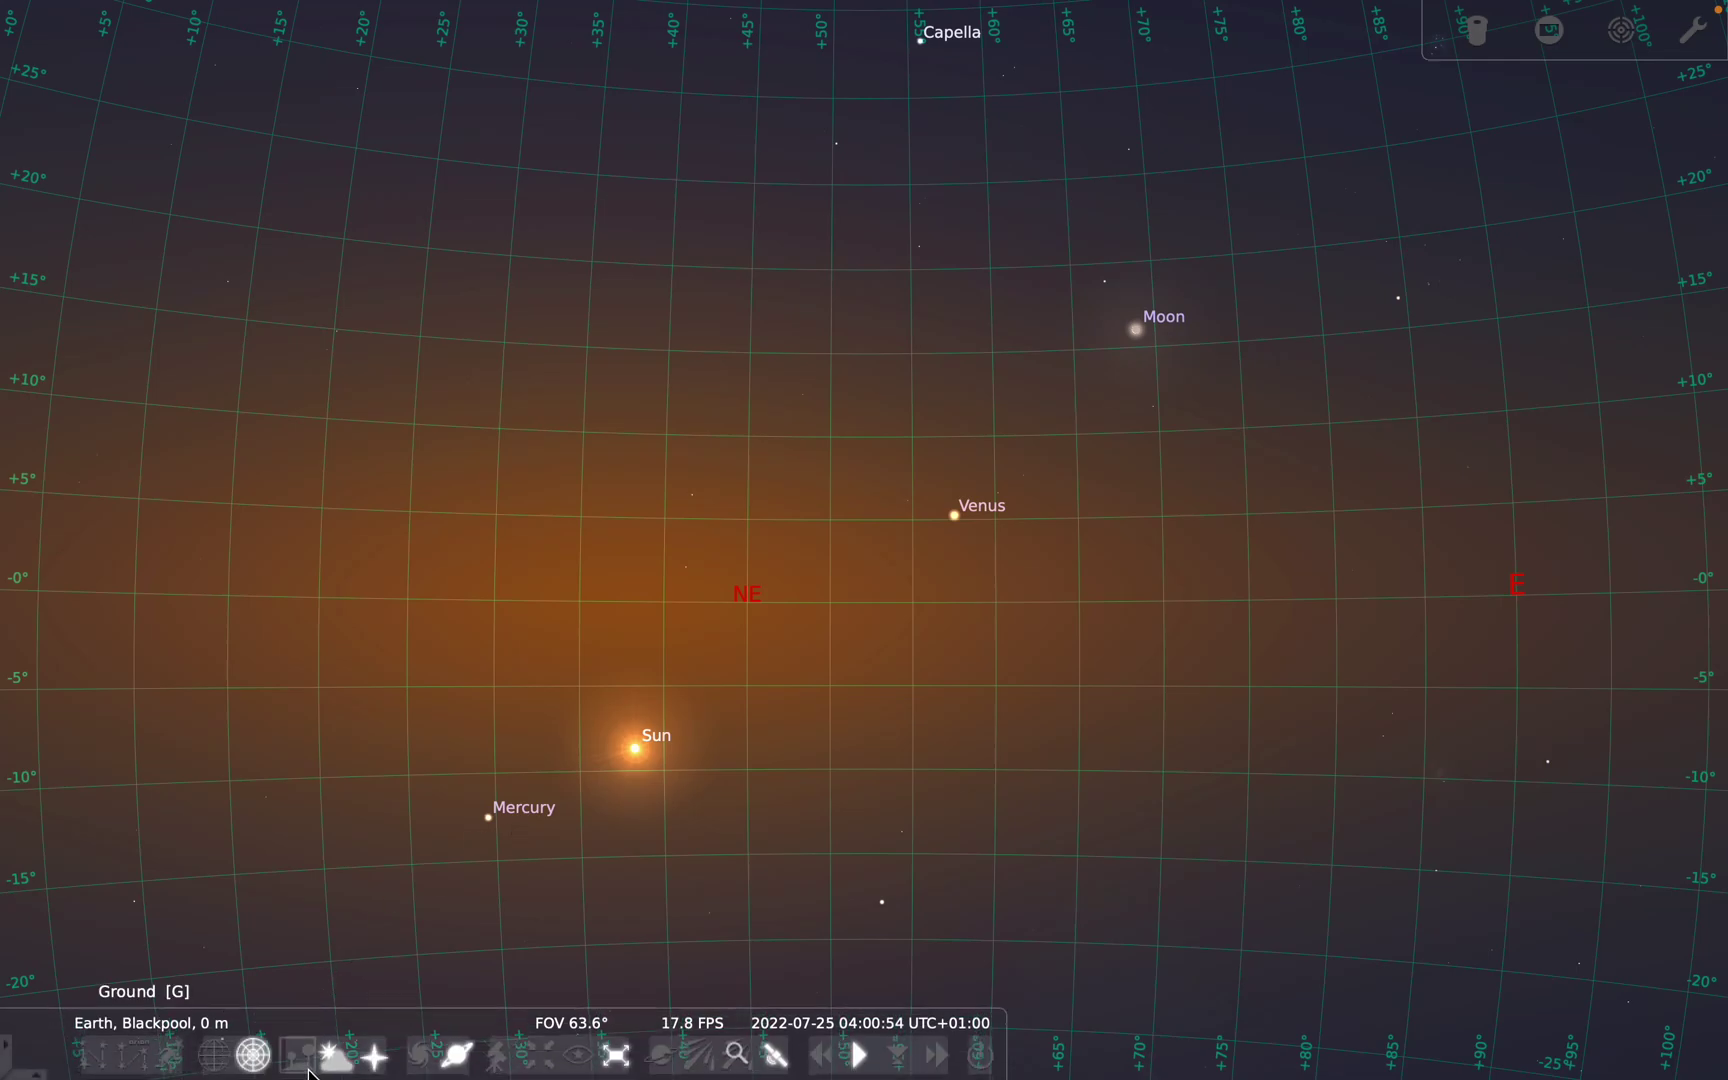
click(297, 1055)
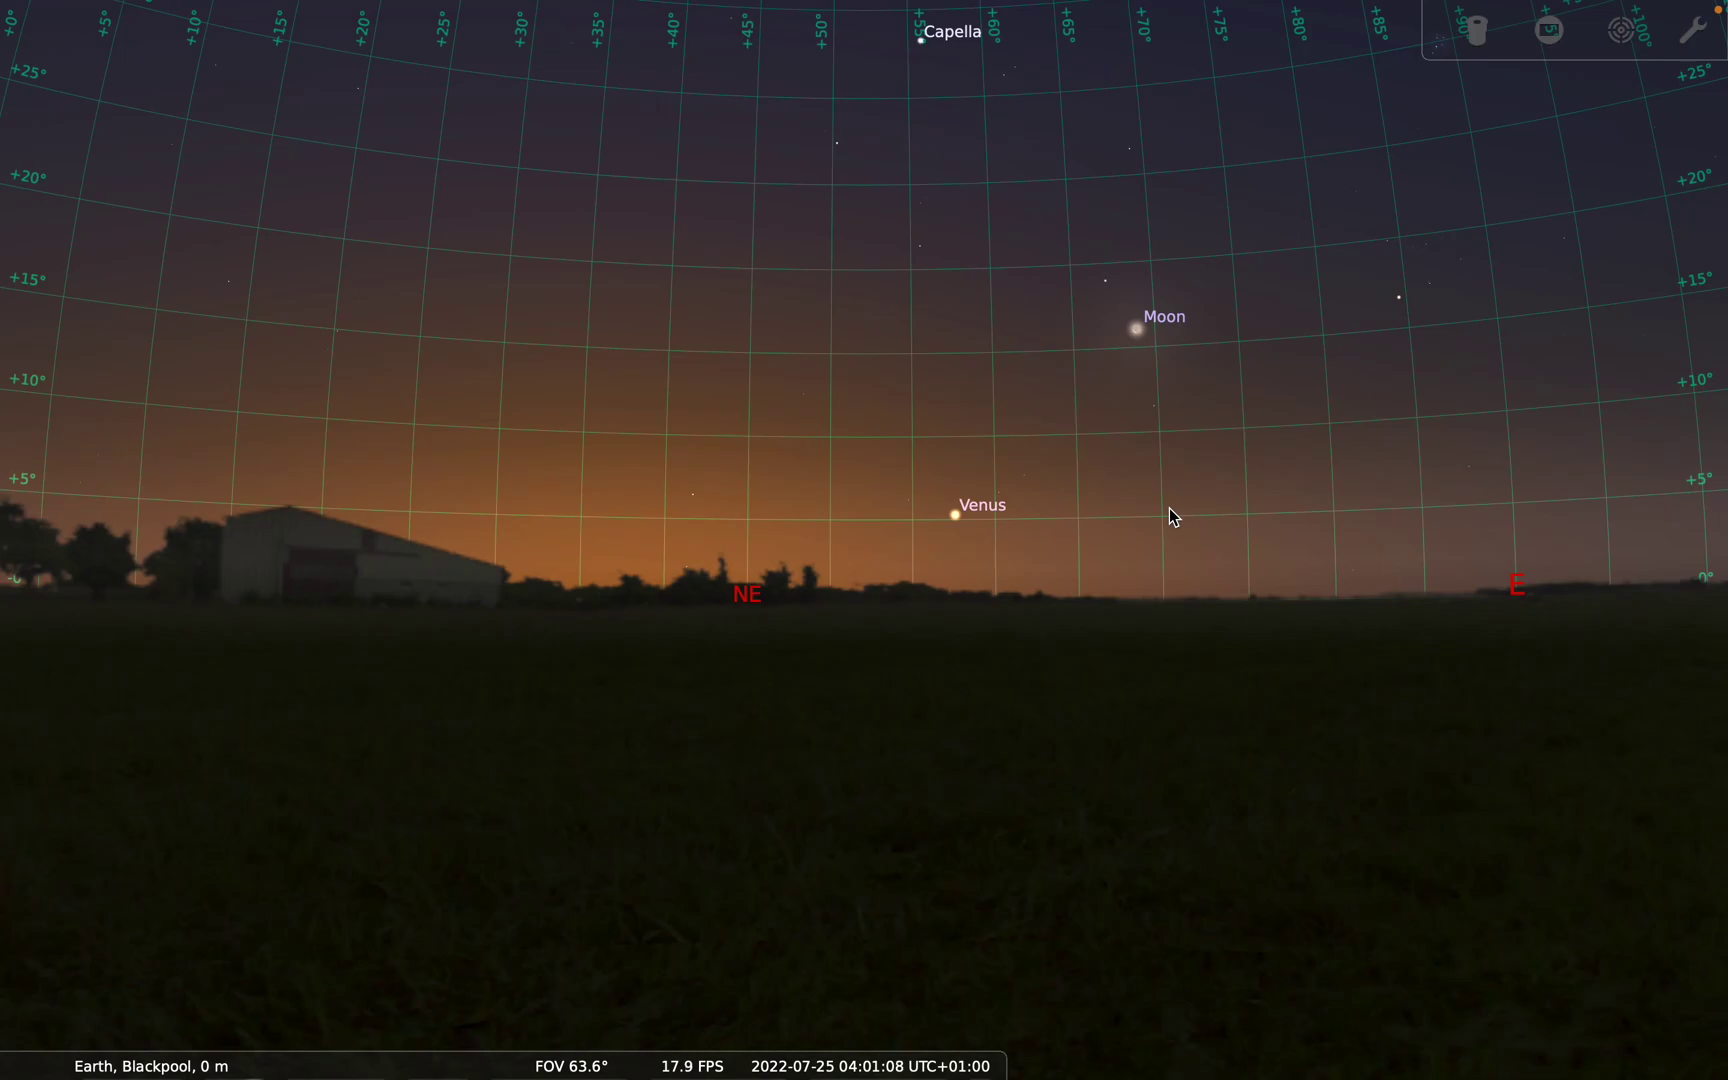
Turn toward the southeast and zoom out to frame Mars and Jupiter
drag(1318, 448, 828, 520)
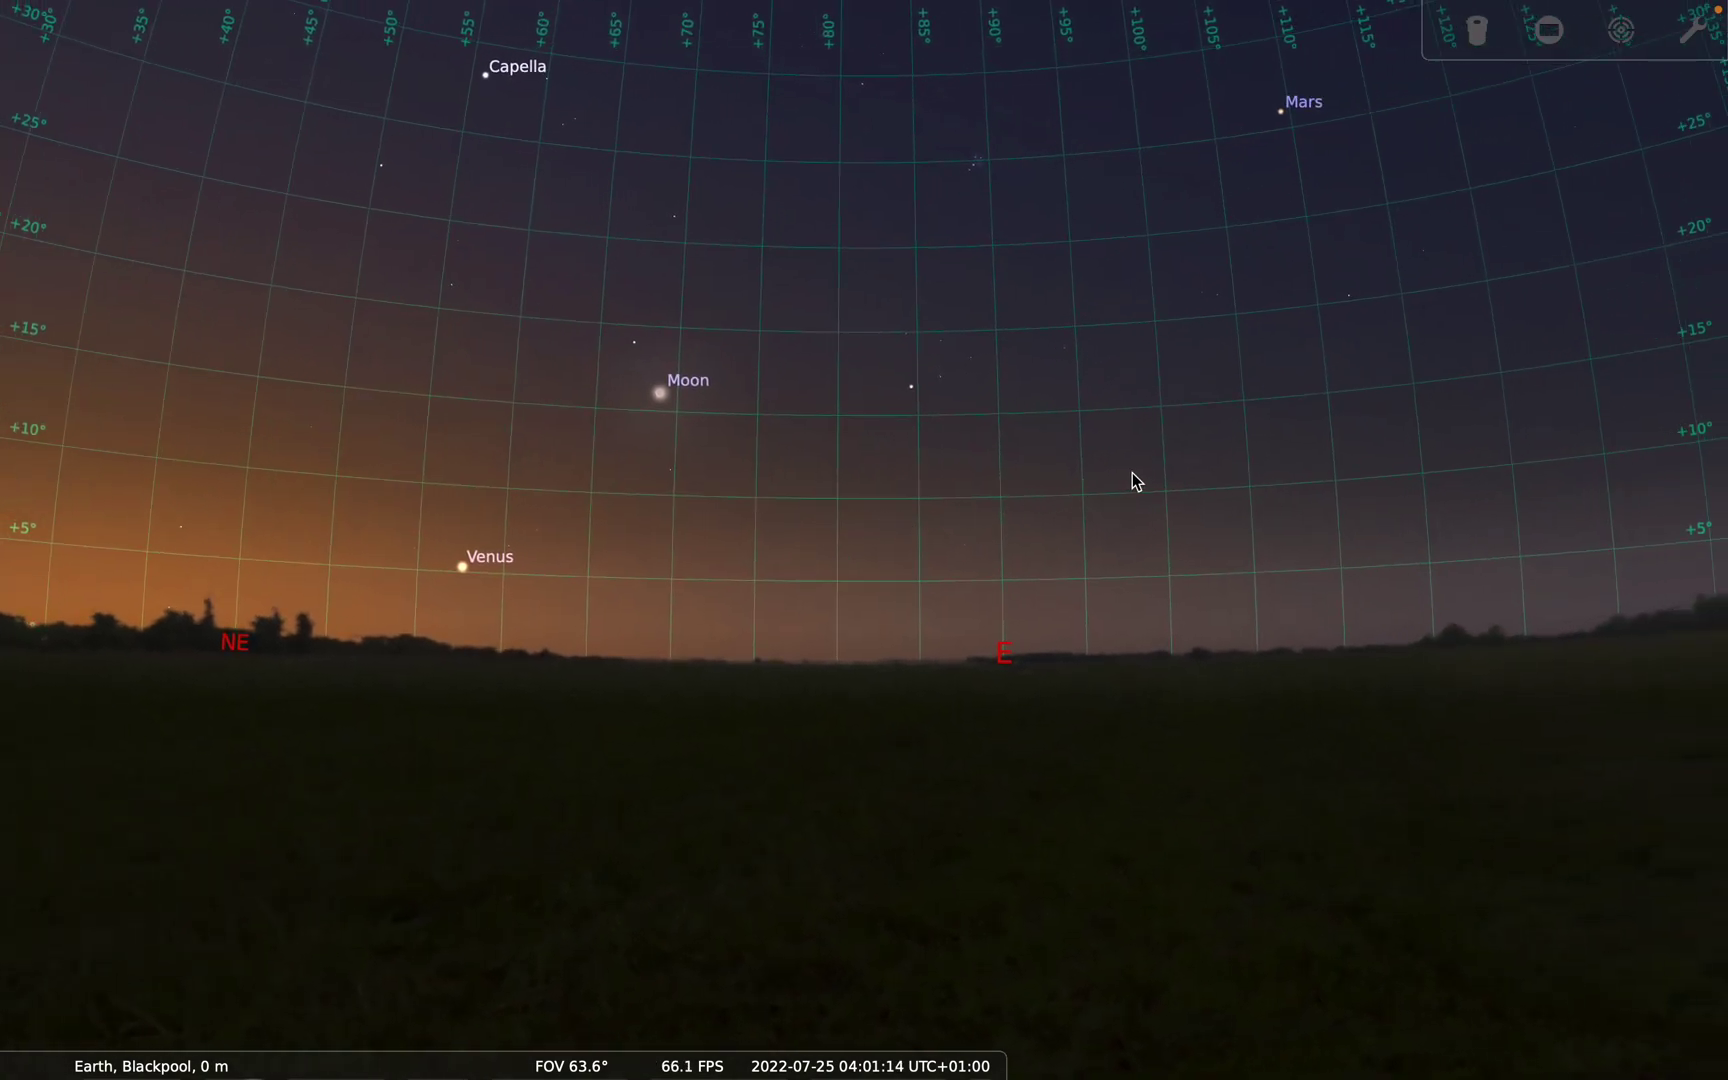
drag(1228, 451, 927, 532)
scroll(926, 539, down, 3)
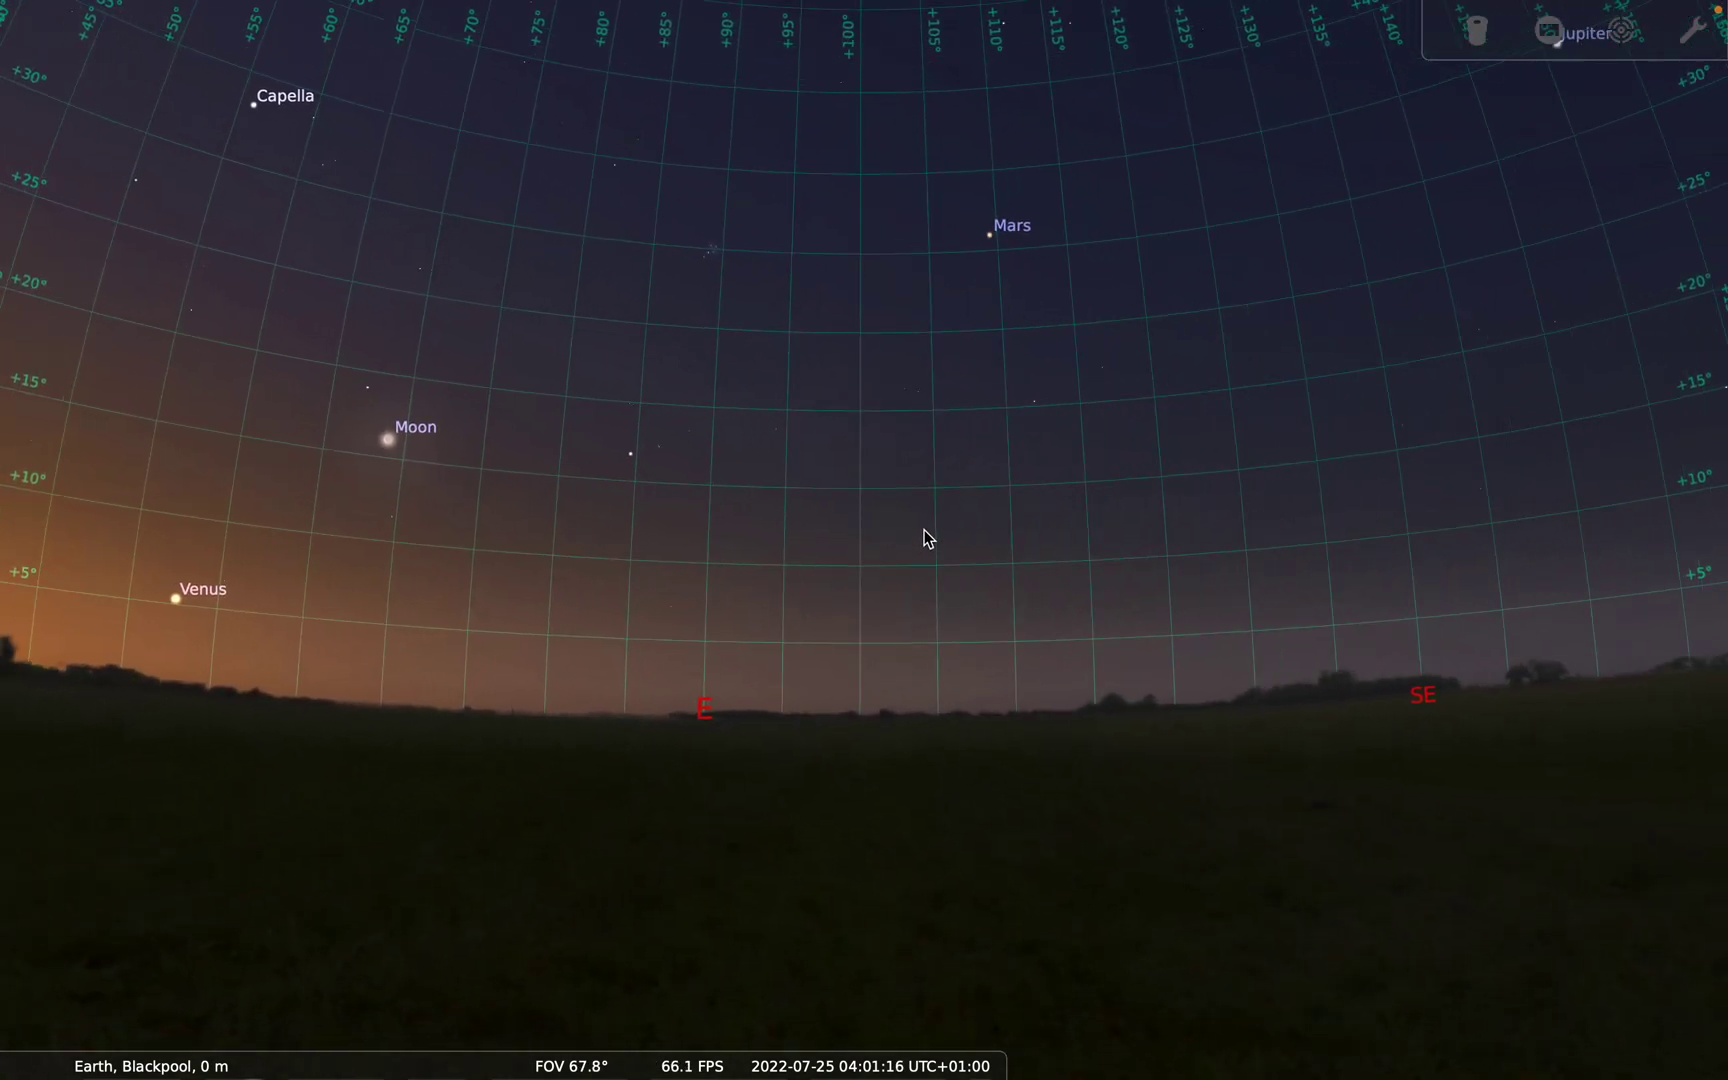
drag(1099, 426, 1078, 443)
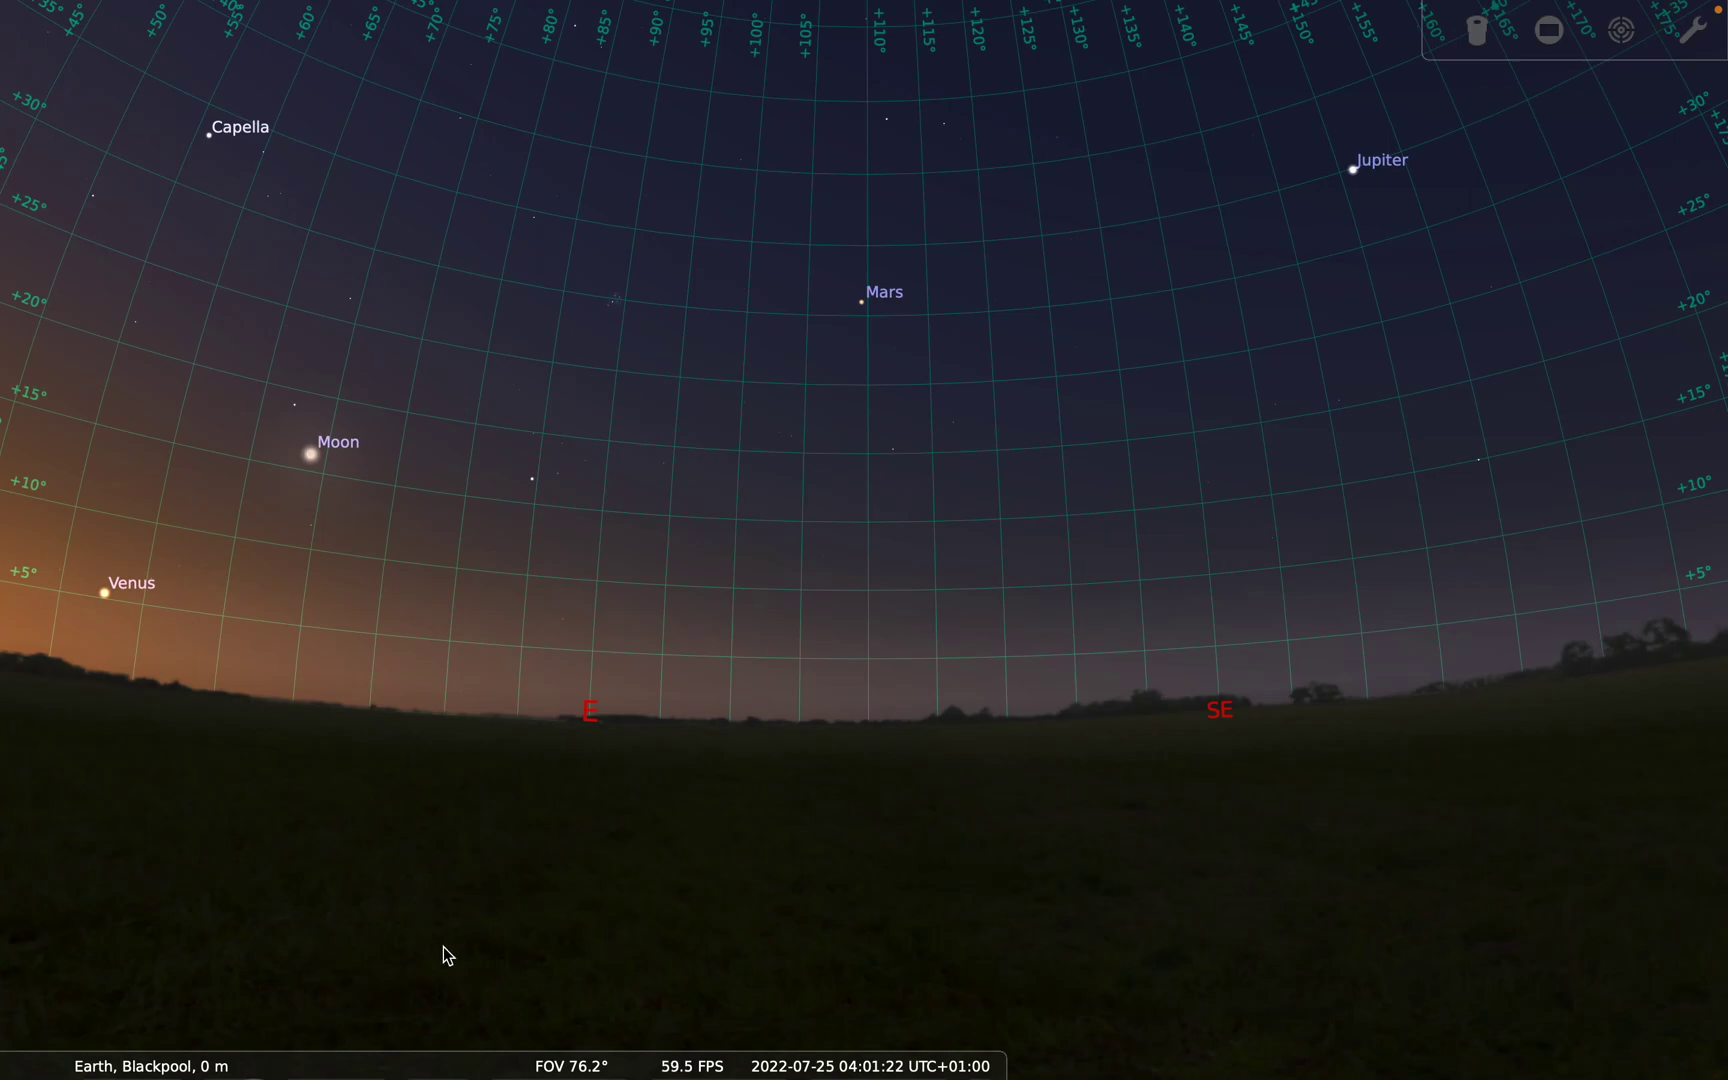
Reopen the Date and time window and advance the minutes to about 04:17
mouse_move(392, 1068)
mouse_move(41, 815)
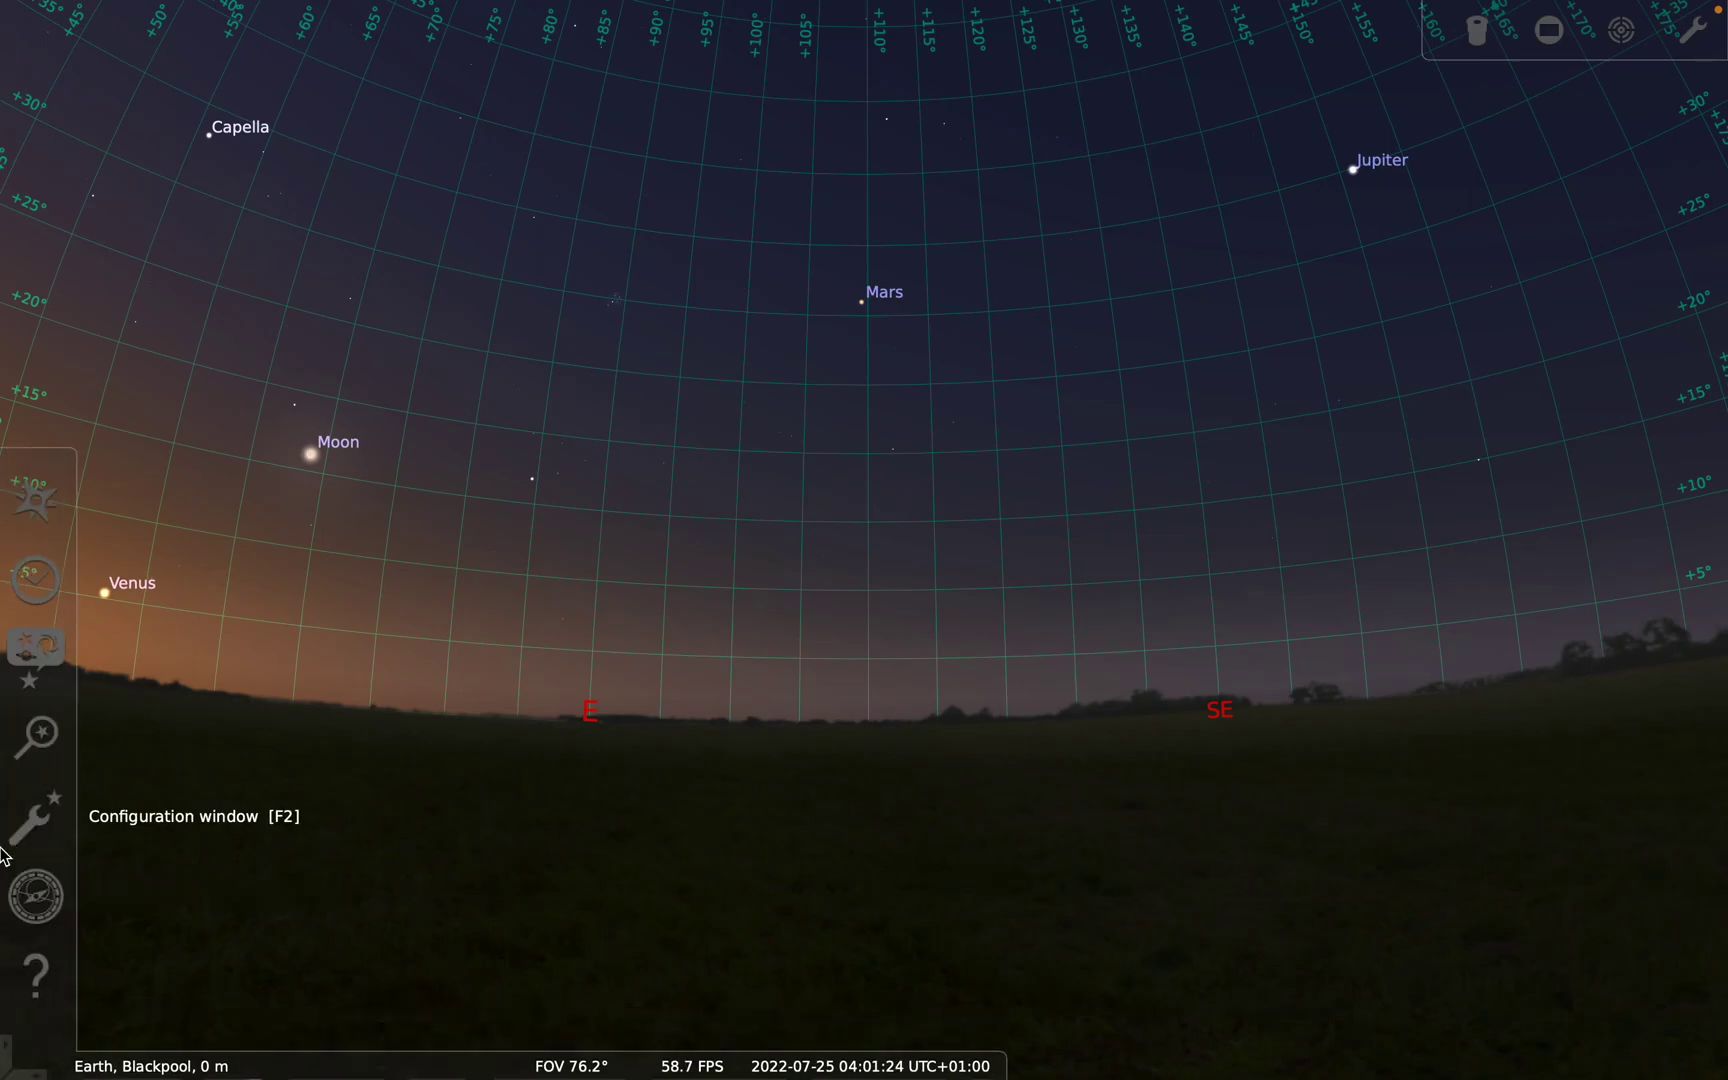
click(38, 581)
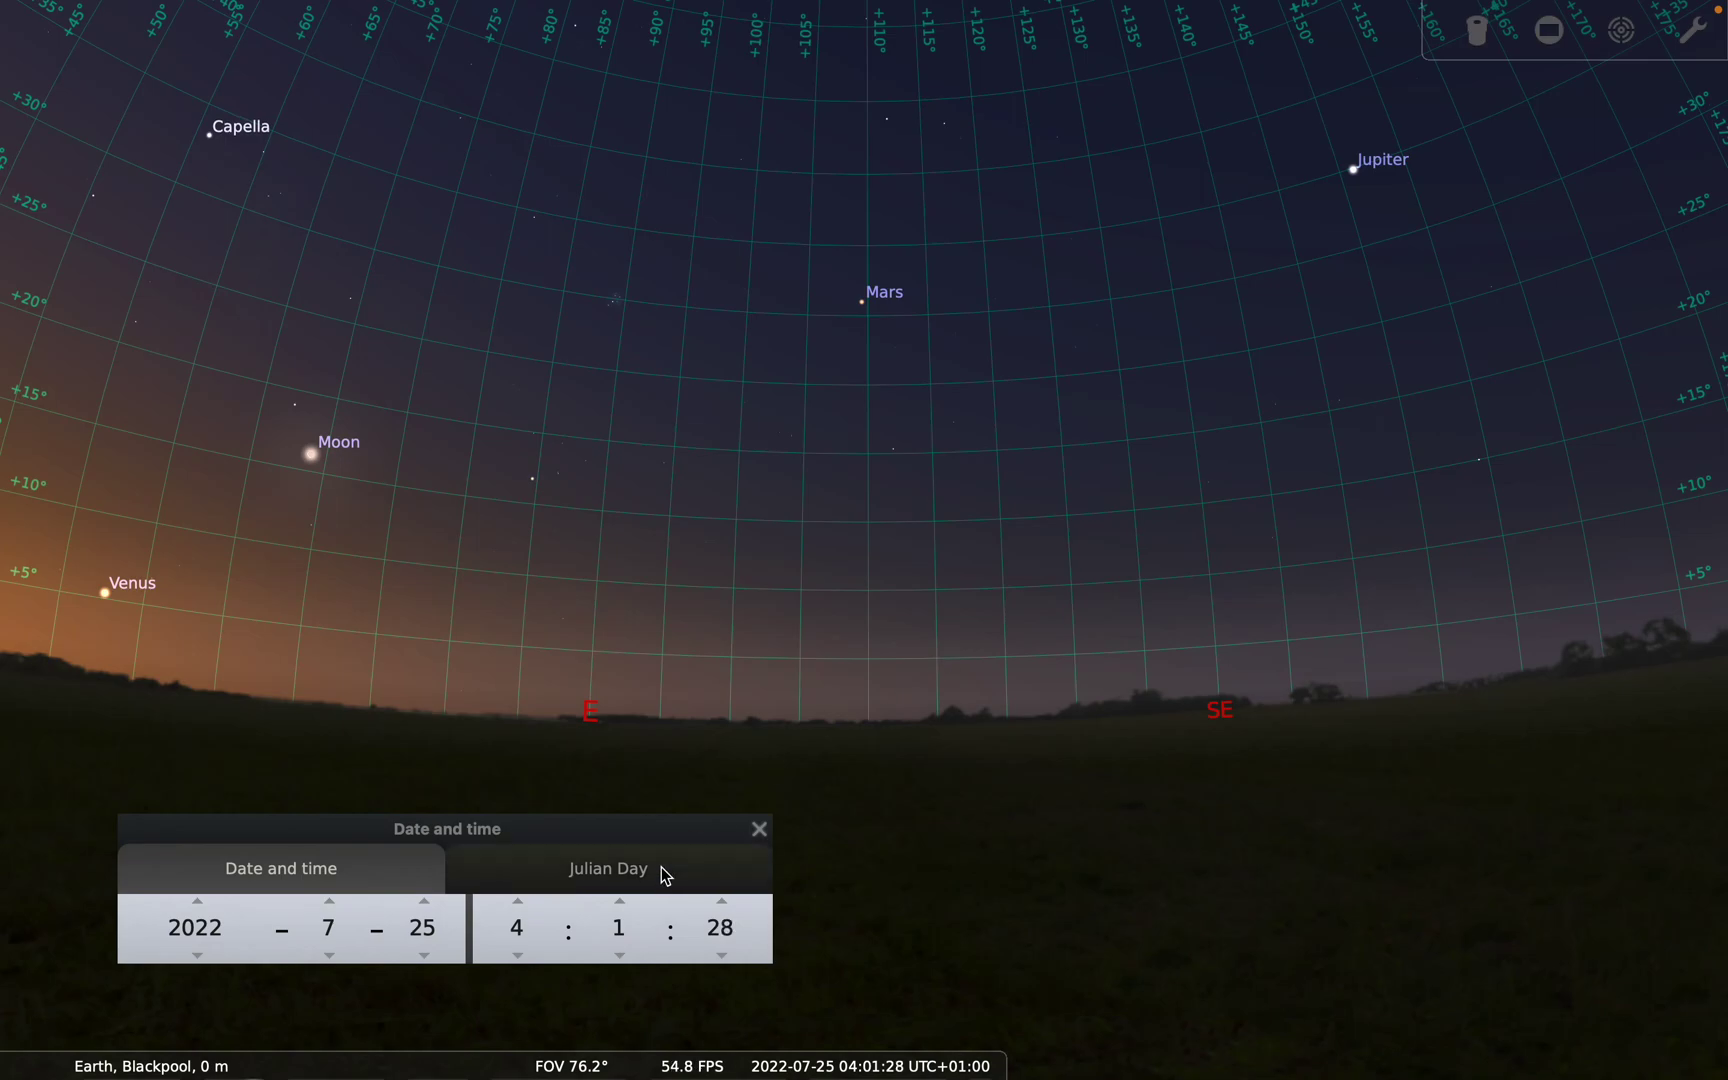
drag(514, 756, 806, 733)
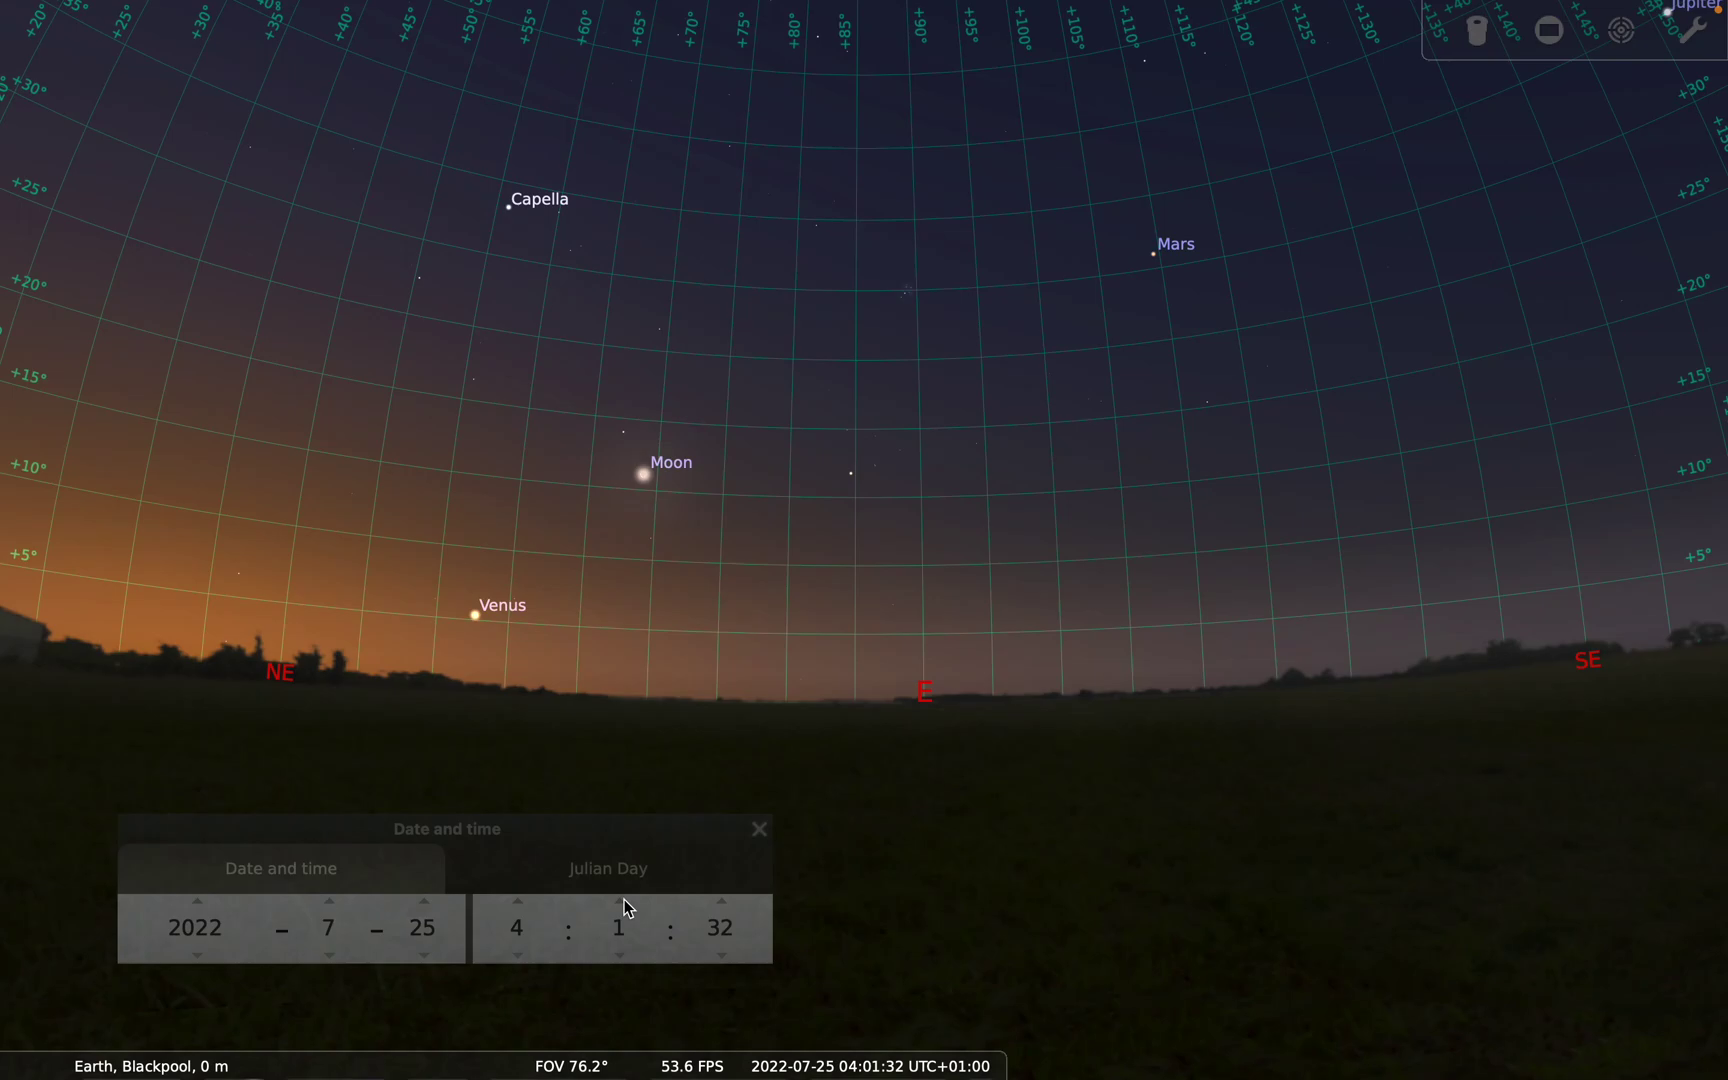
scroll(624, 899, up, 7)
scroll(624, 899, up, 8)
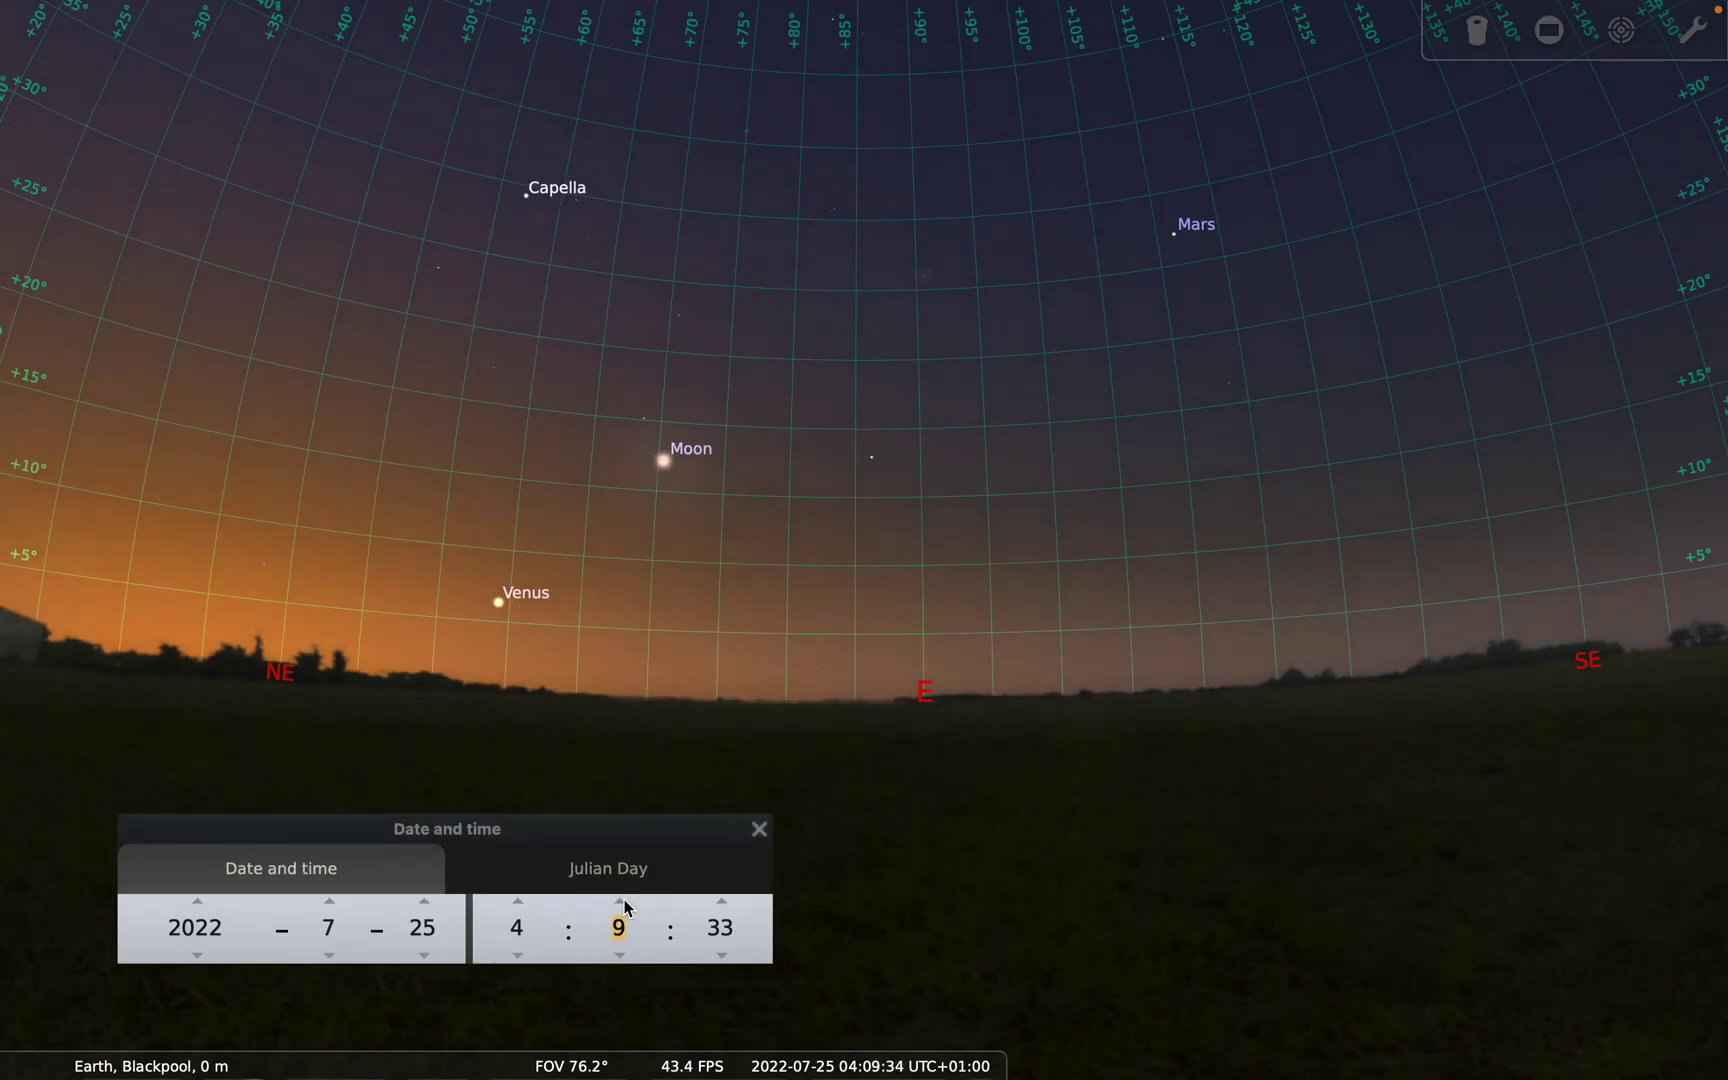
scroll(624, 899, up, 1)
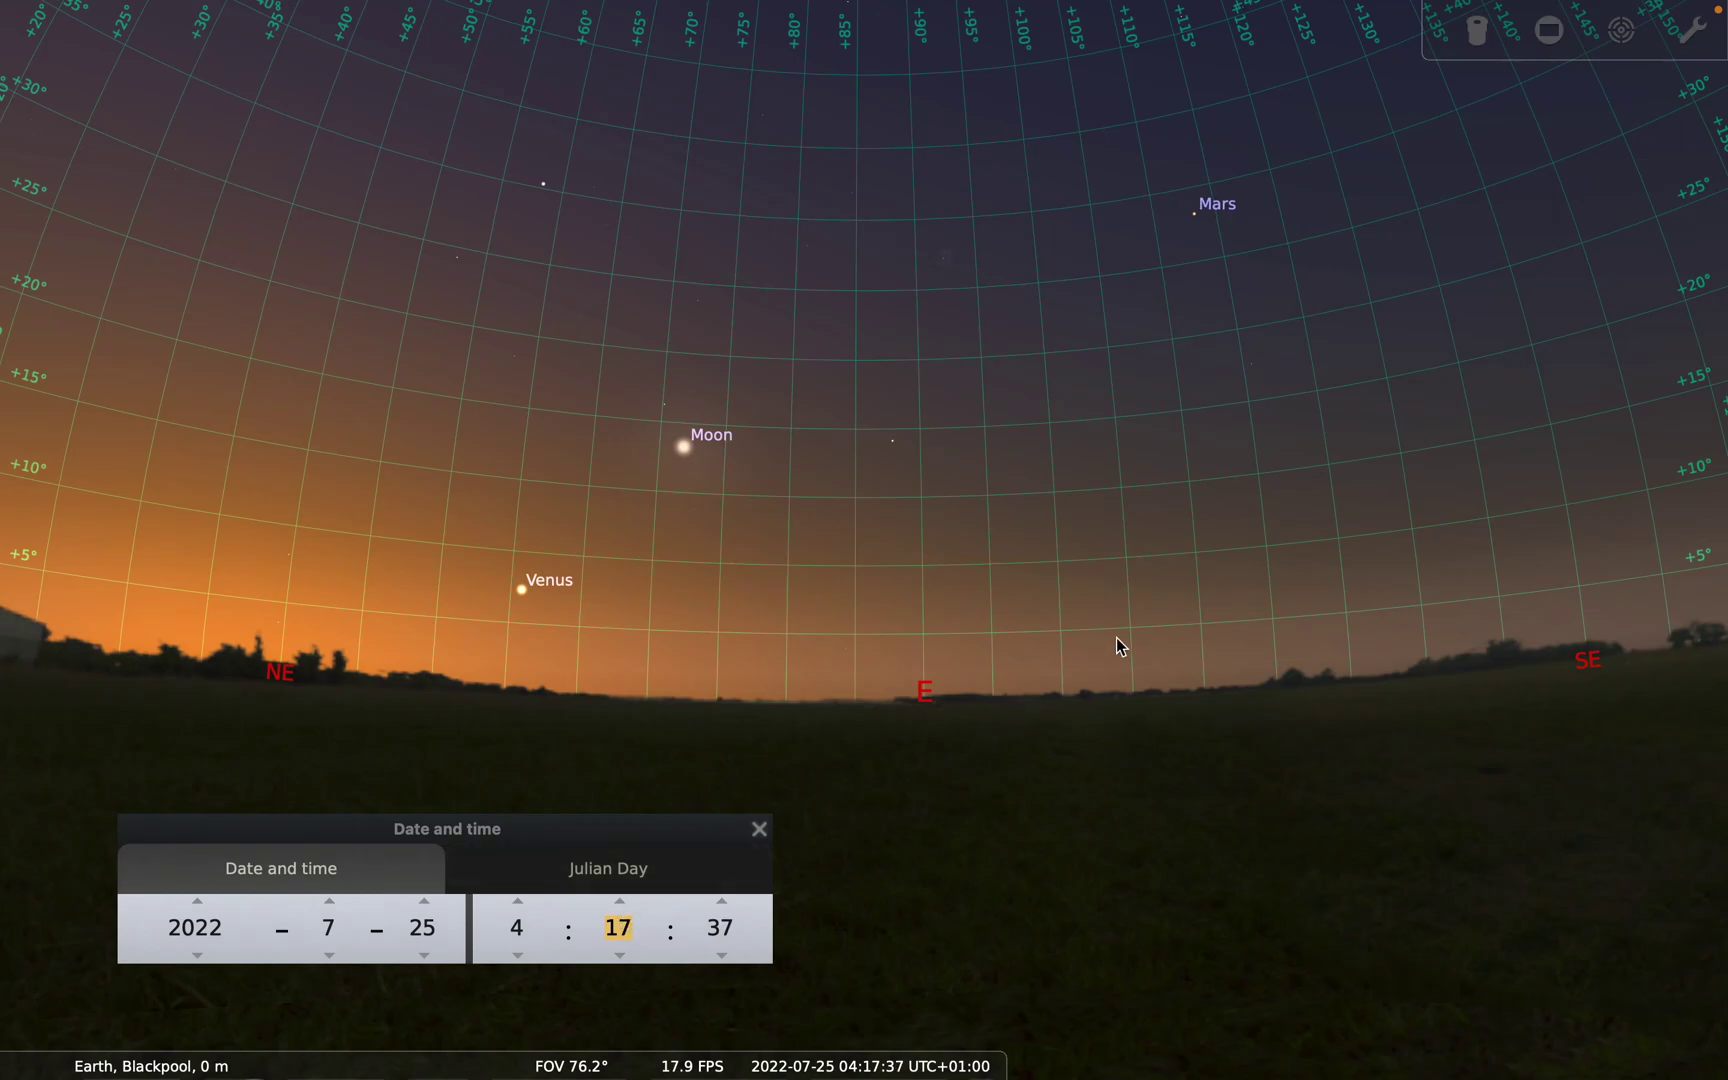
Look southeast toward Saturn, return east to Venus and the Moon, and close the window
drag(1117, 638, 773, 727)
drag(1128, 604, 878, 668)
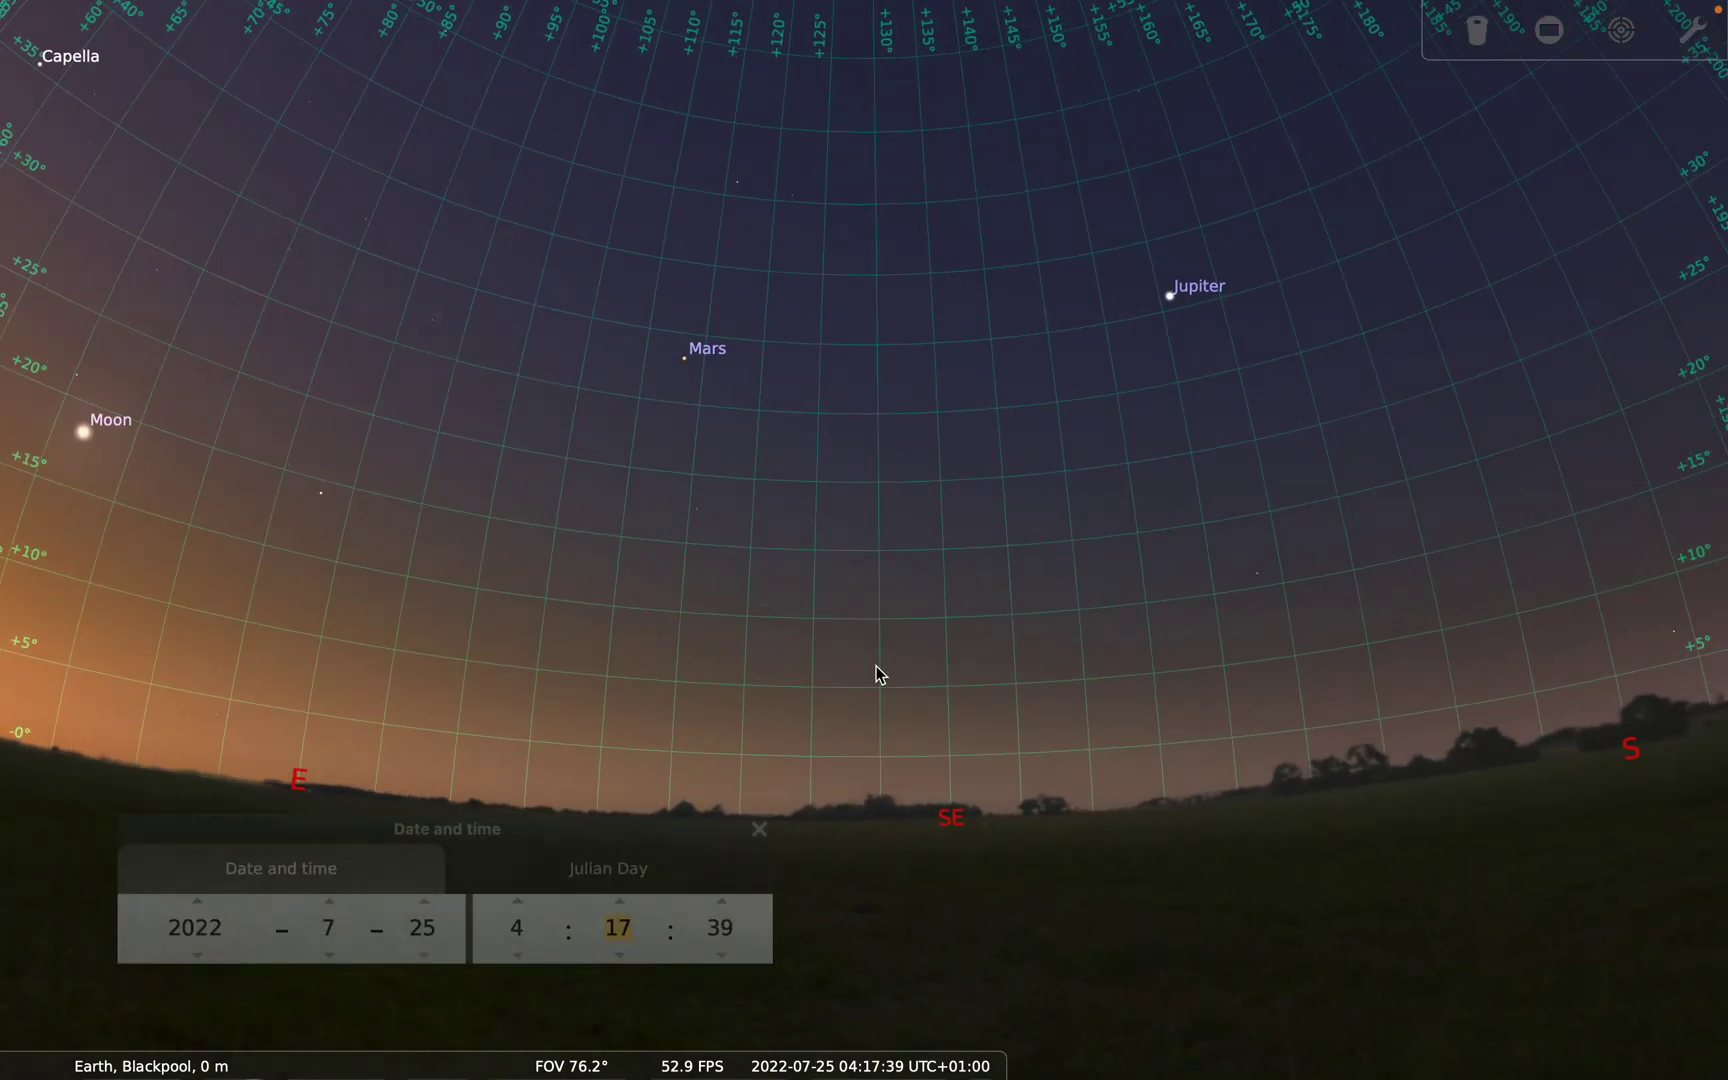
drag(1327, 683, 1246, 664)
drag(1099, 648, 1178, 639)
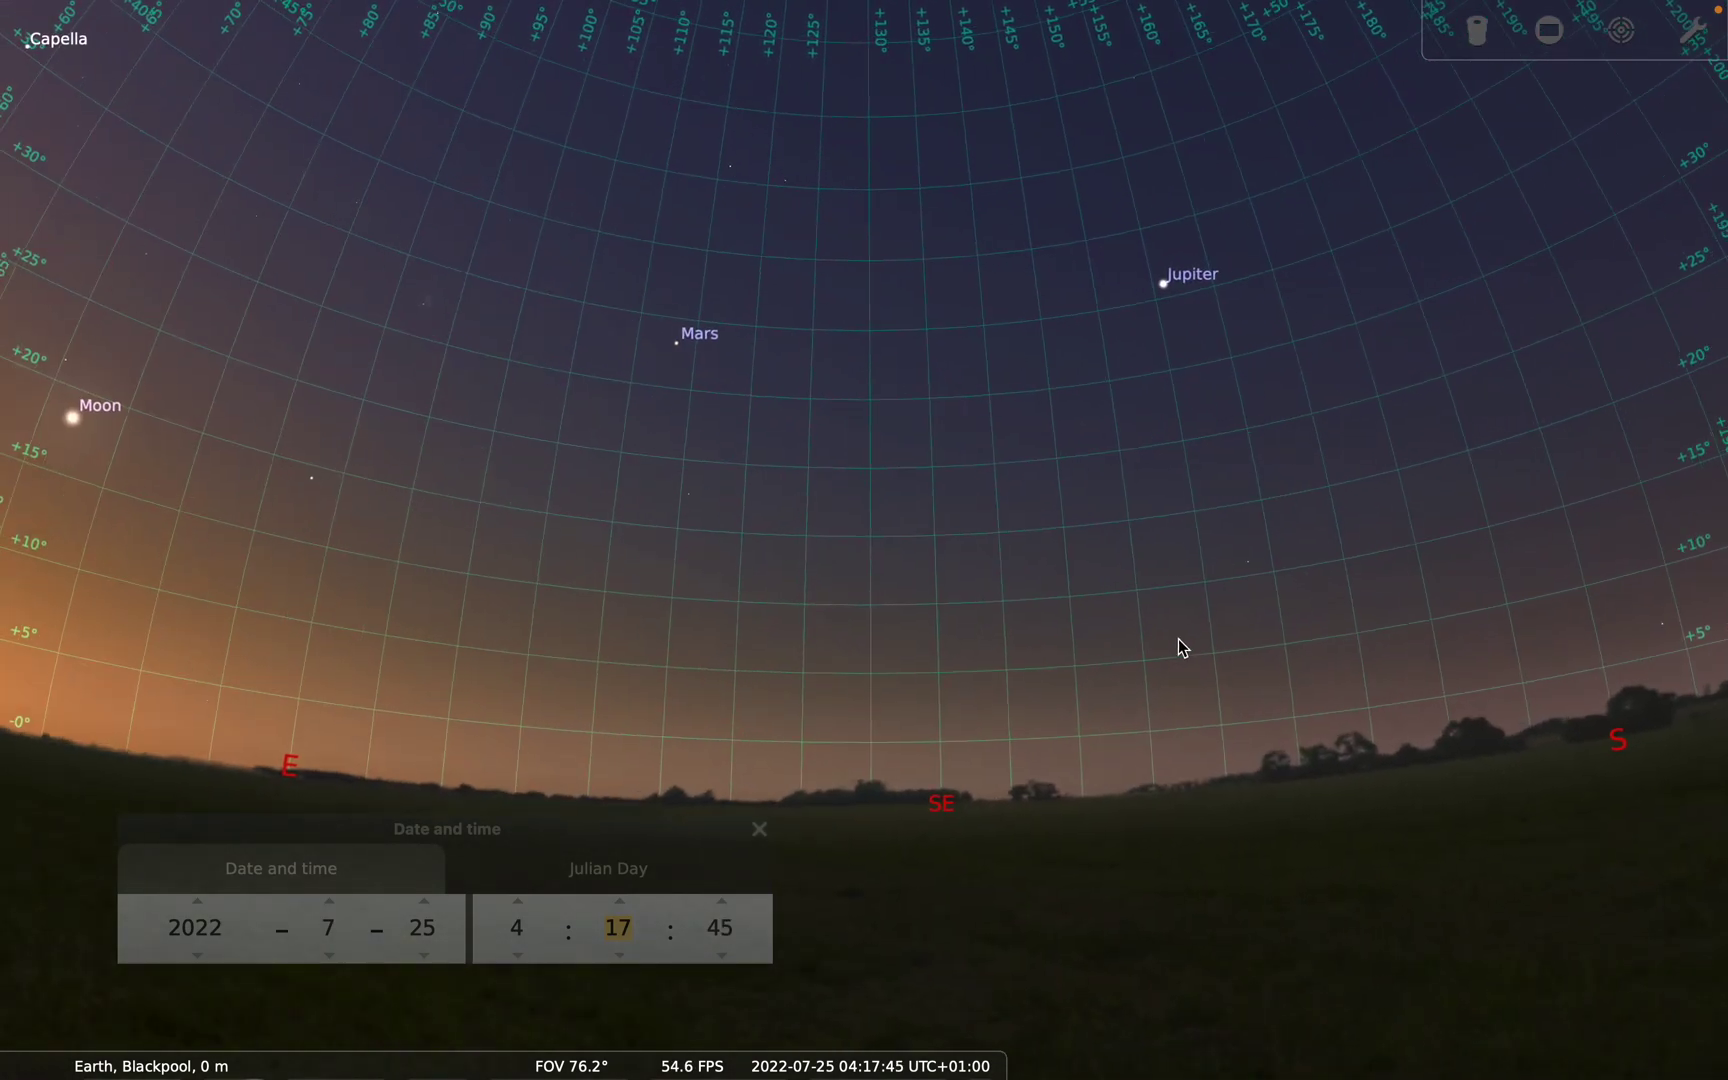
drag(710, 676, 1120, 657)
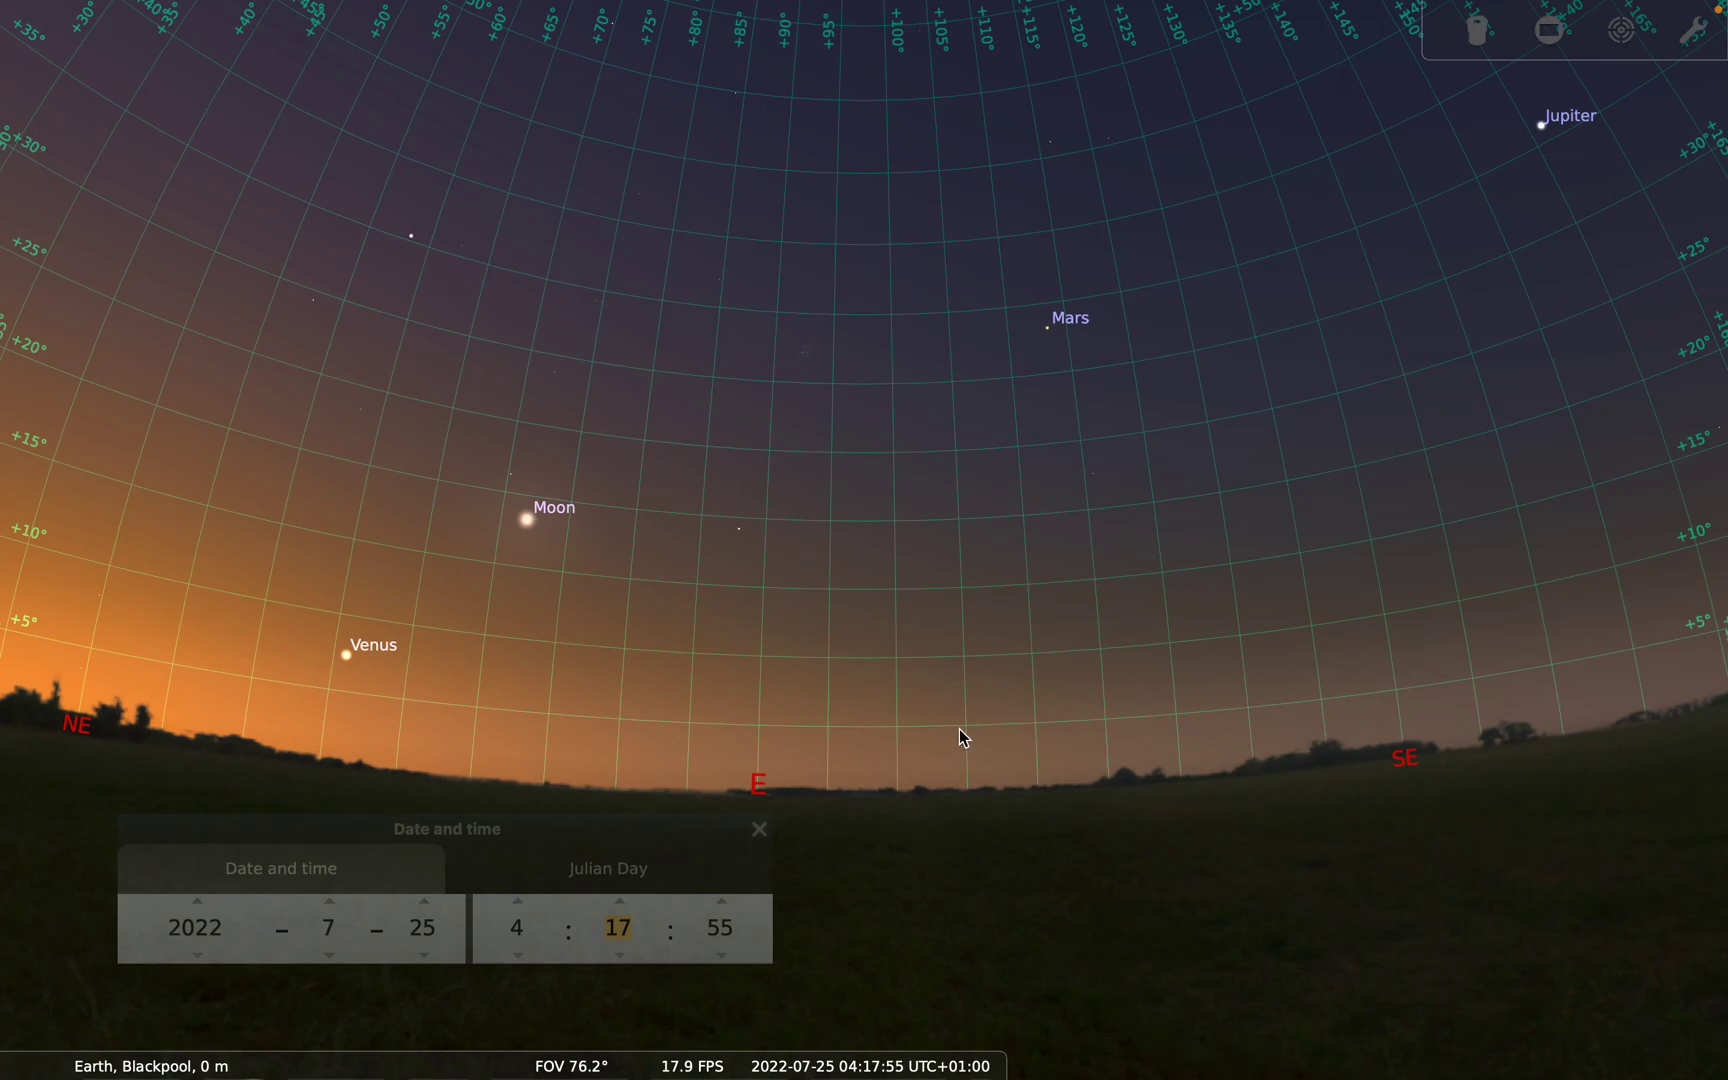
click(760, 830)
Pan southeast and south, then bring the Moon and Venus back to centre
drag(1361, 647, 1146, 674)
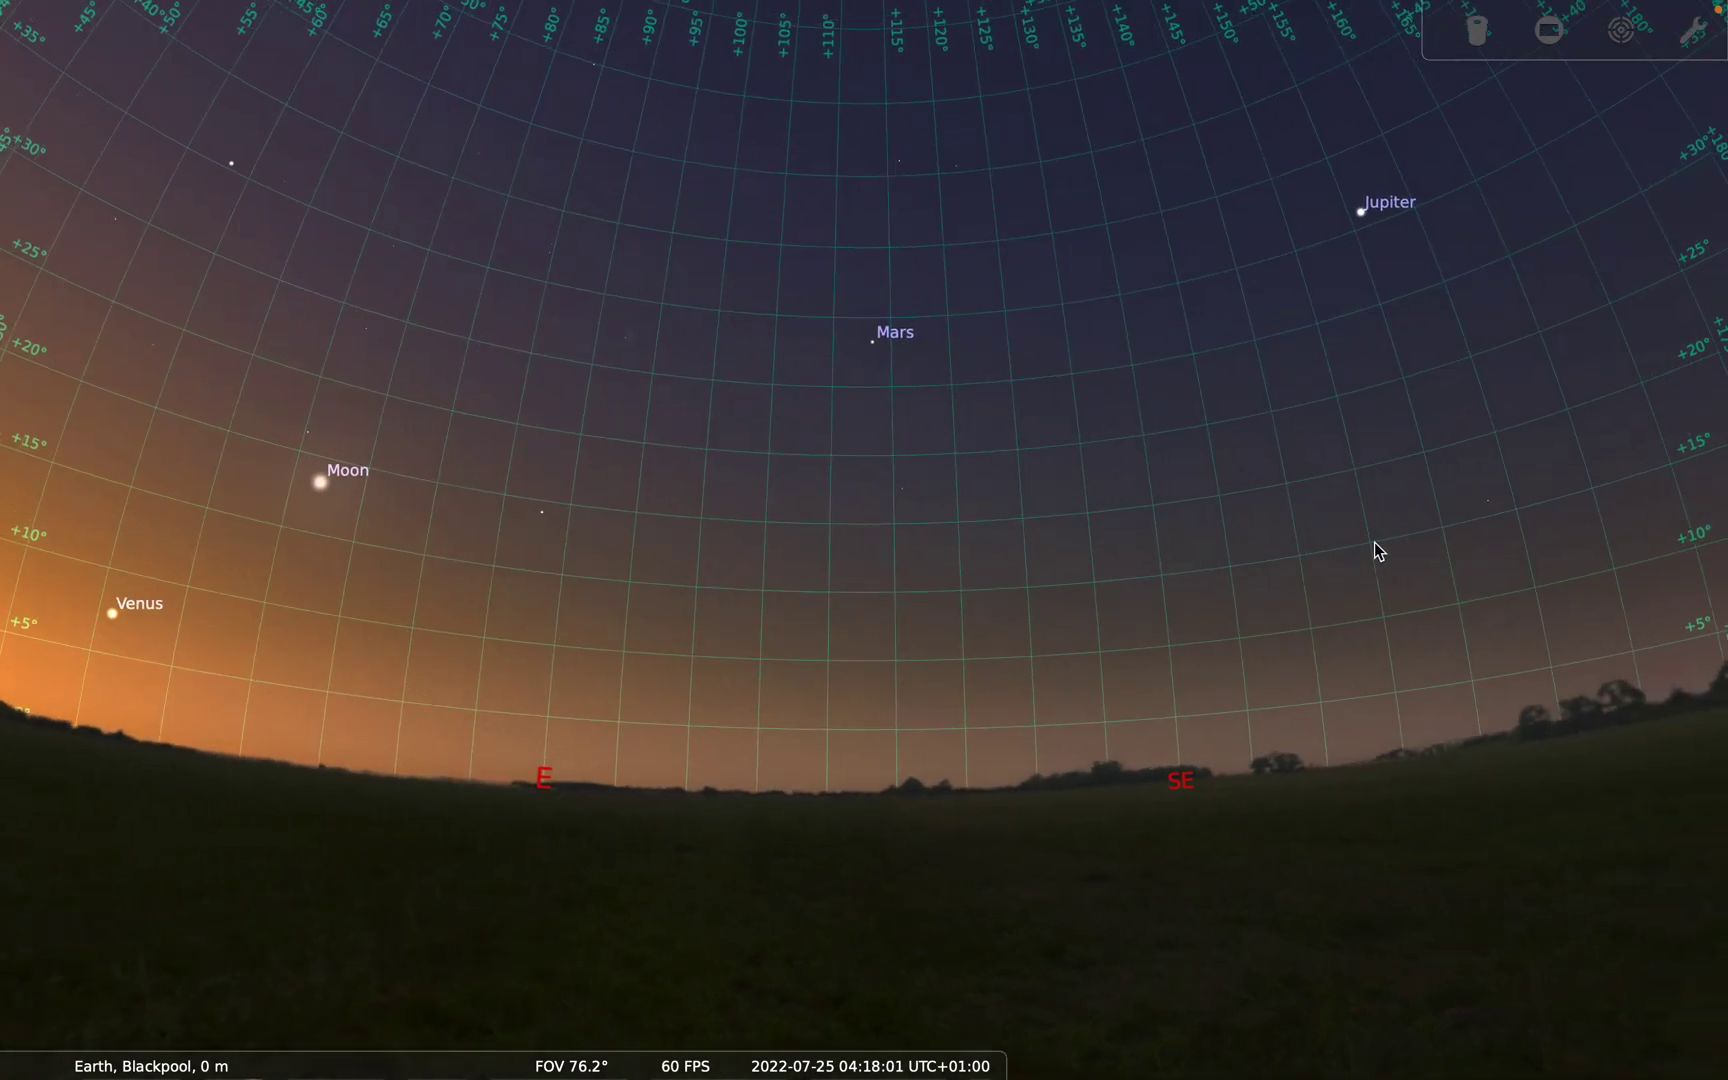
drag(1374, 541, 872, 646)
drag(1232, 626, 1408, 486)
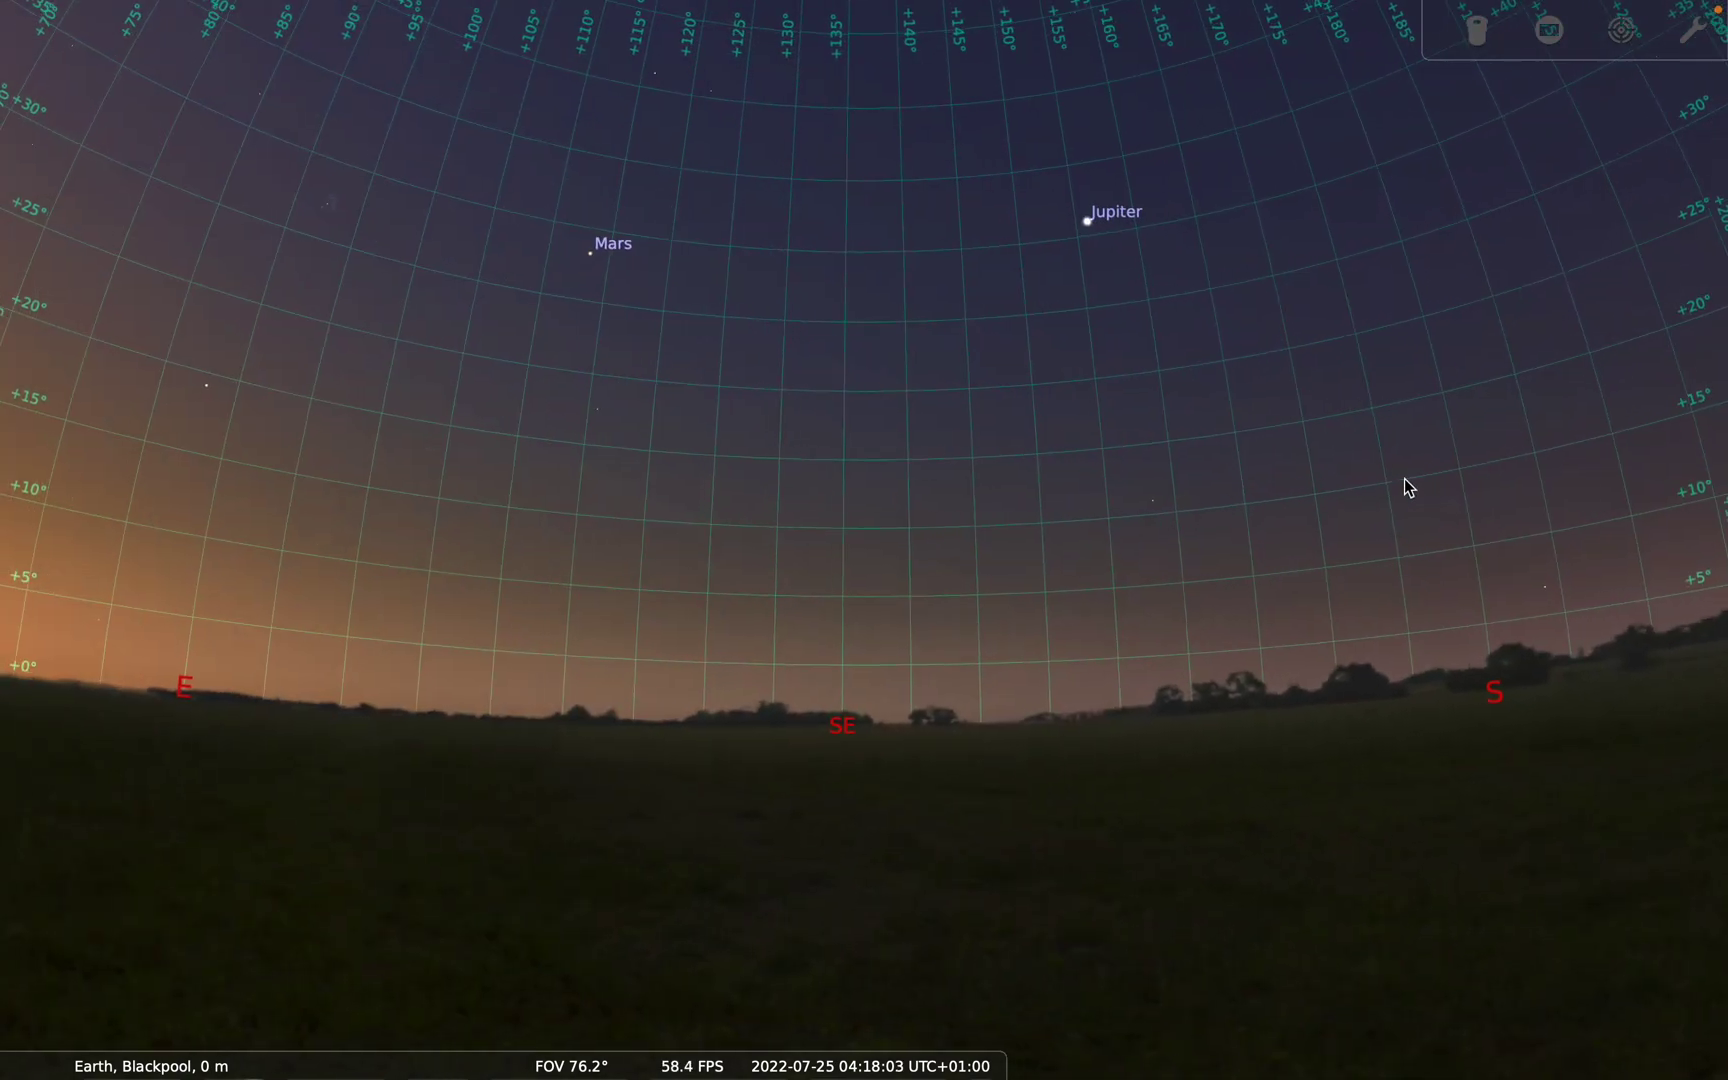
drag(725, 634, 1199, 631)
drag(631, 646, 823, 649)
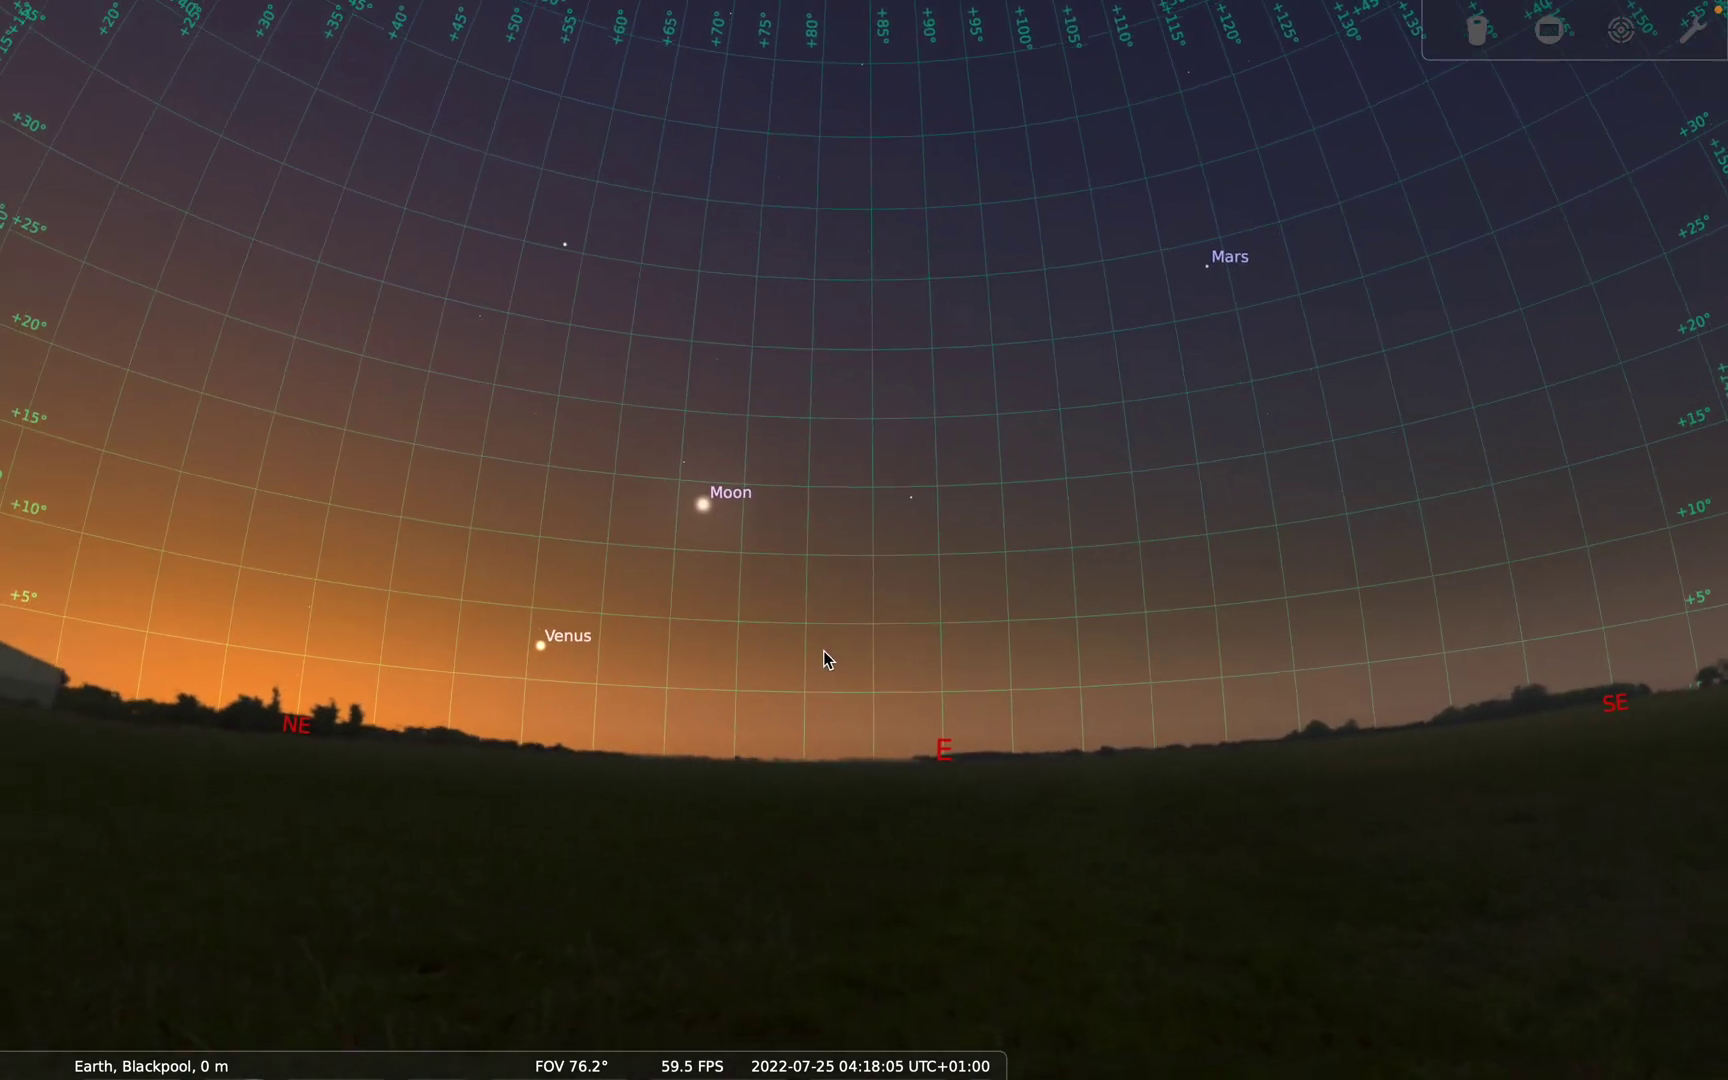
Zoom in on the crescent Moon, zoom back out to about 69.5° FOV, and centre East
scroll(651, 535, up, 5)
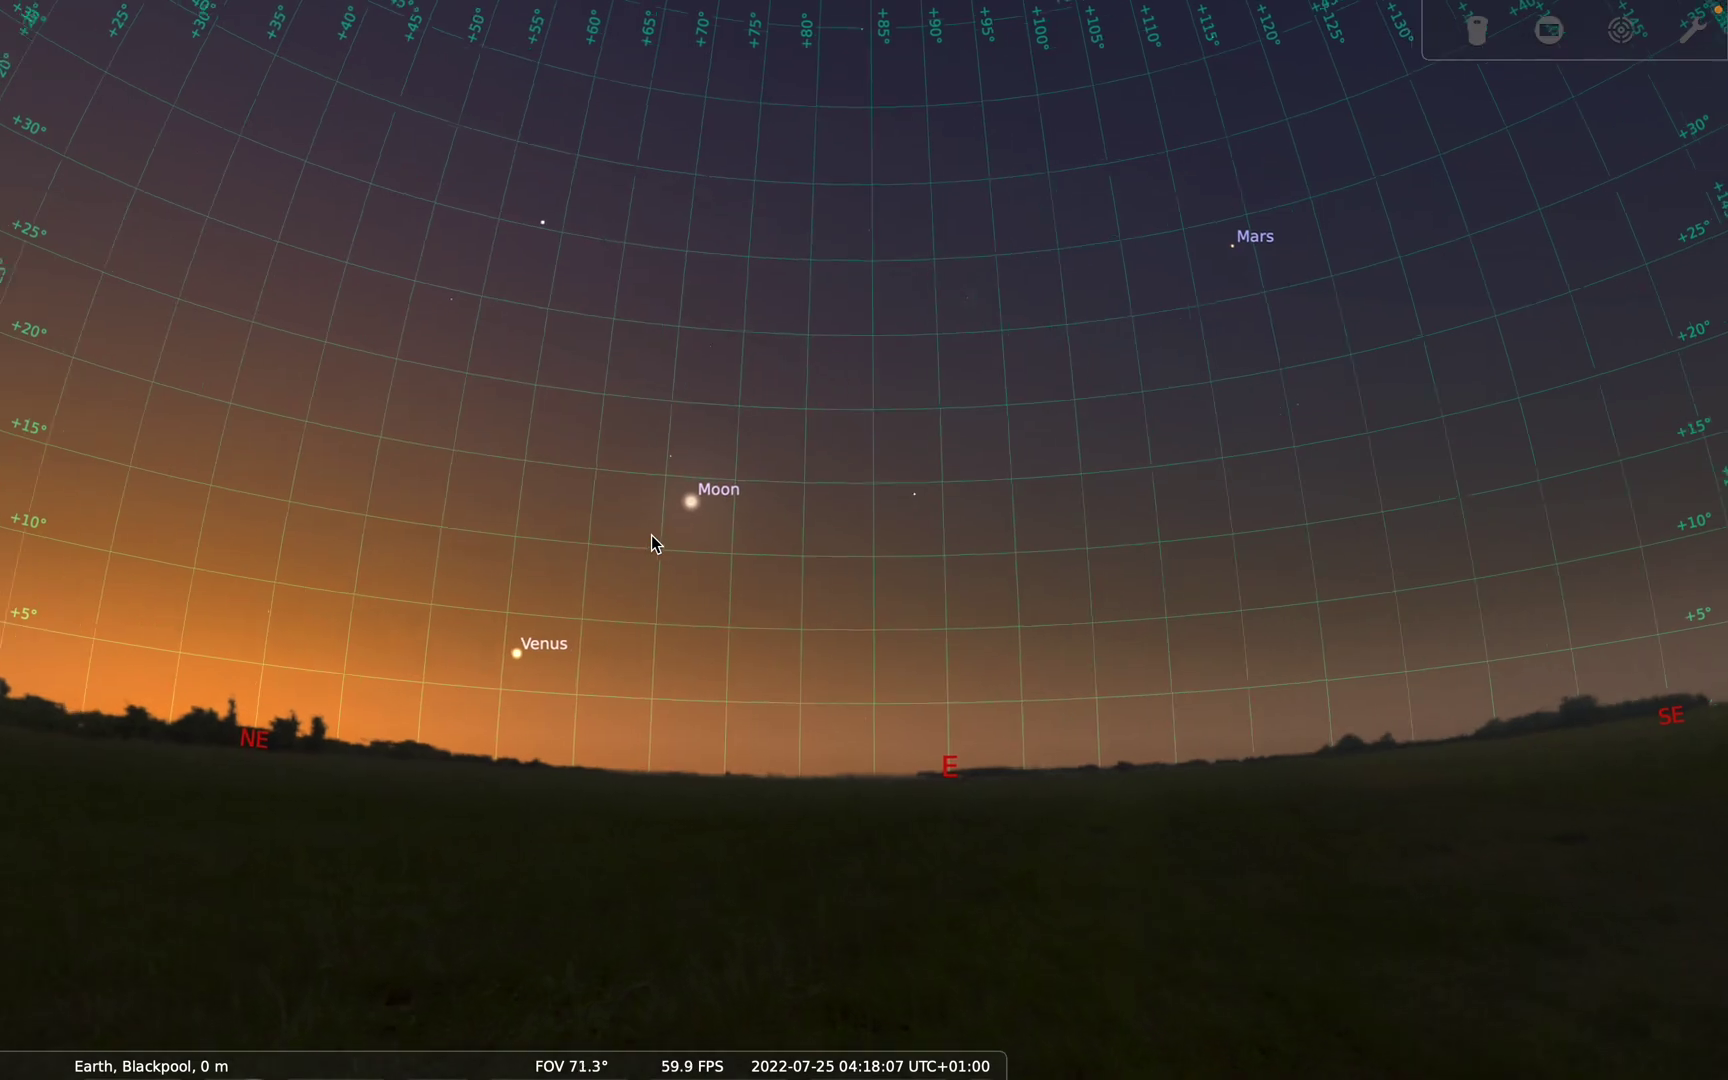
drag(493, 557, 947, 691)
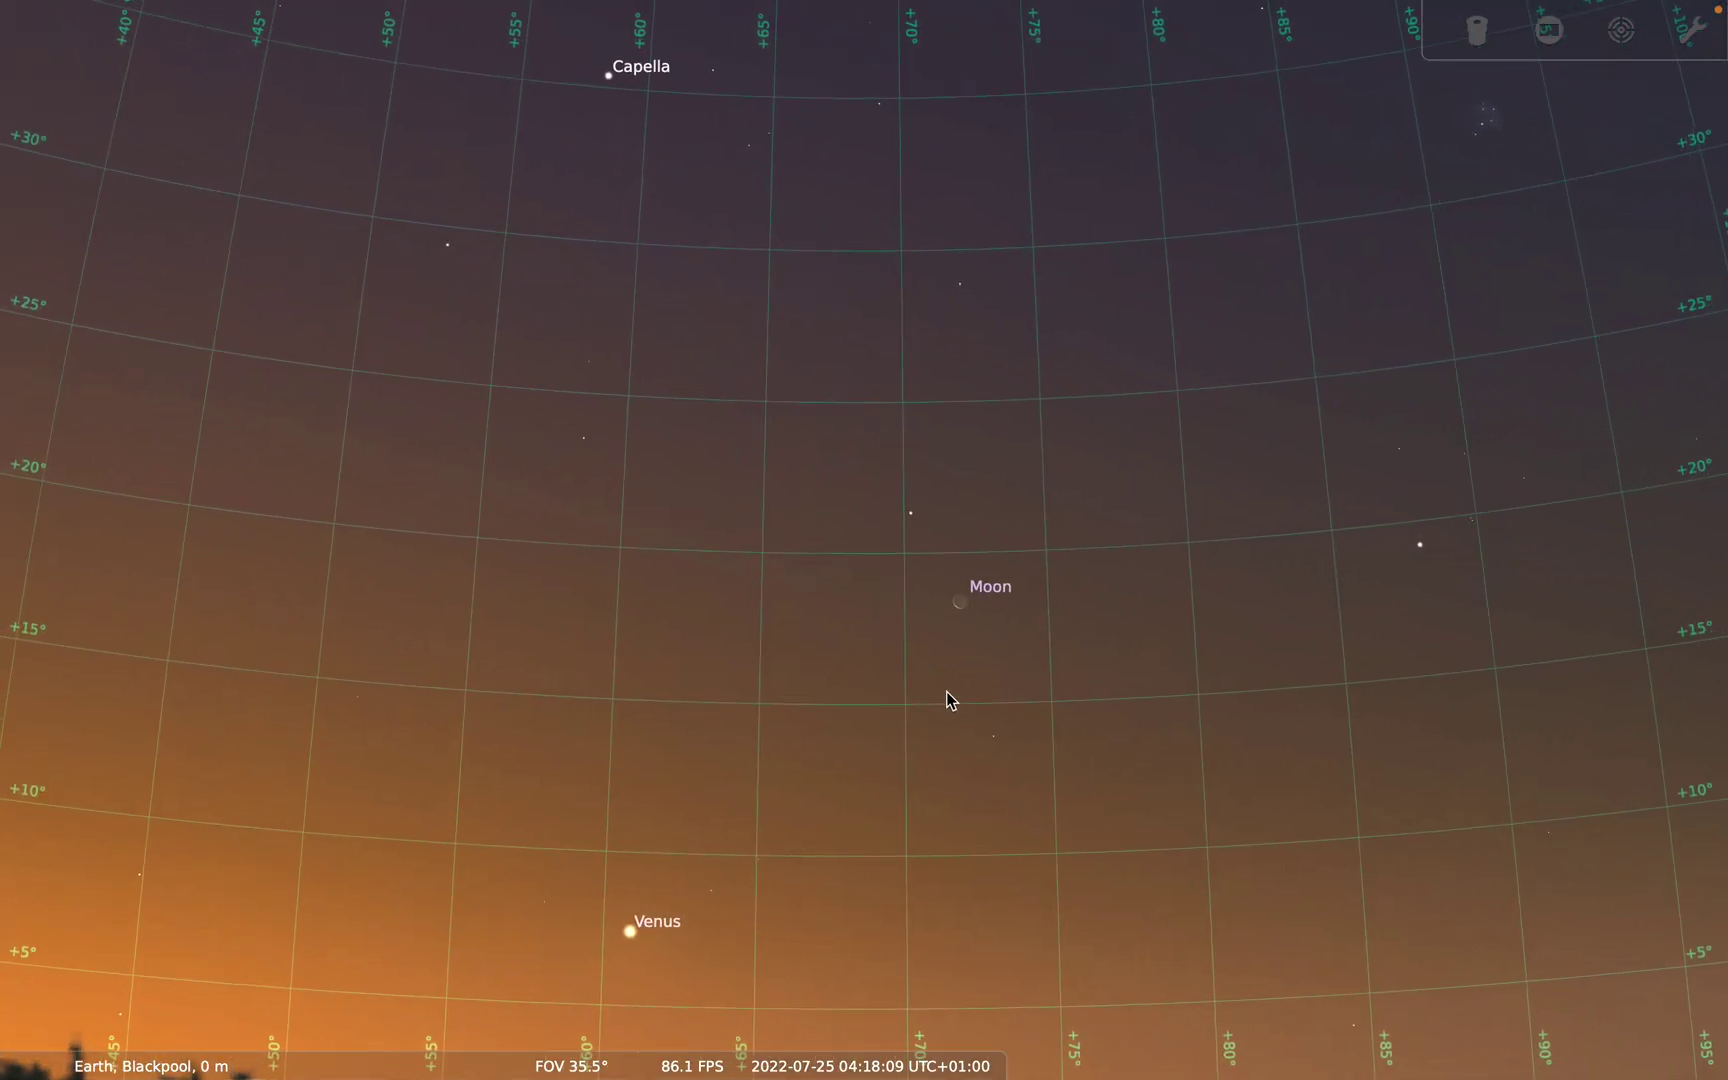
scroll(946, 691, up, 5)
scroll(947, 692, down, 5)
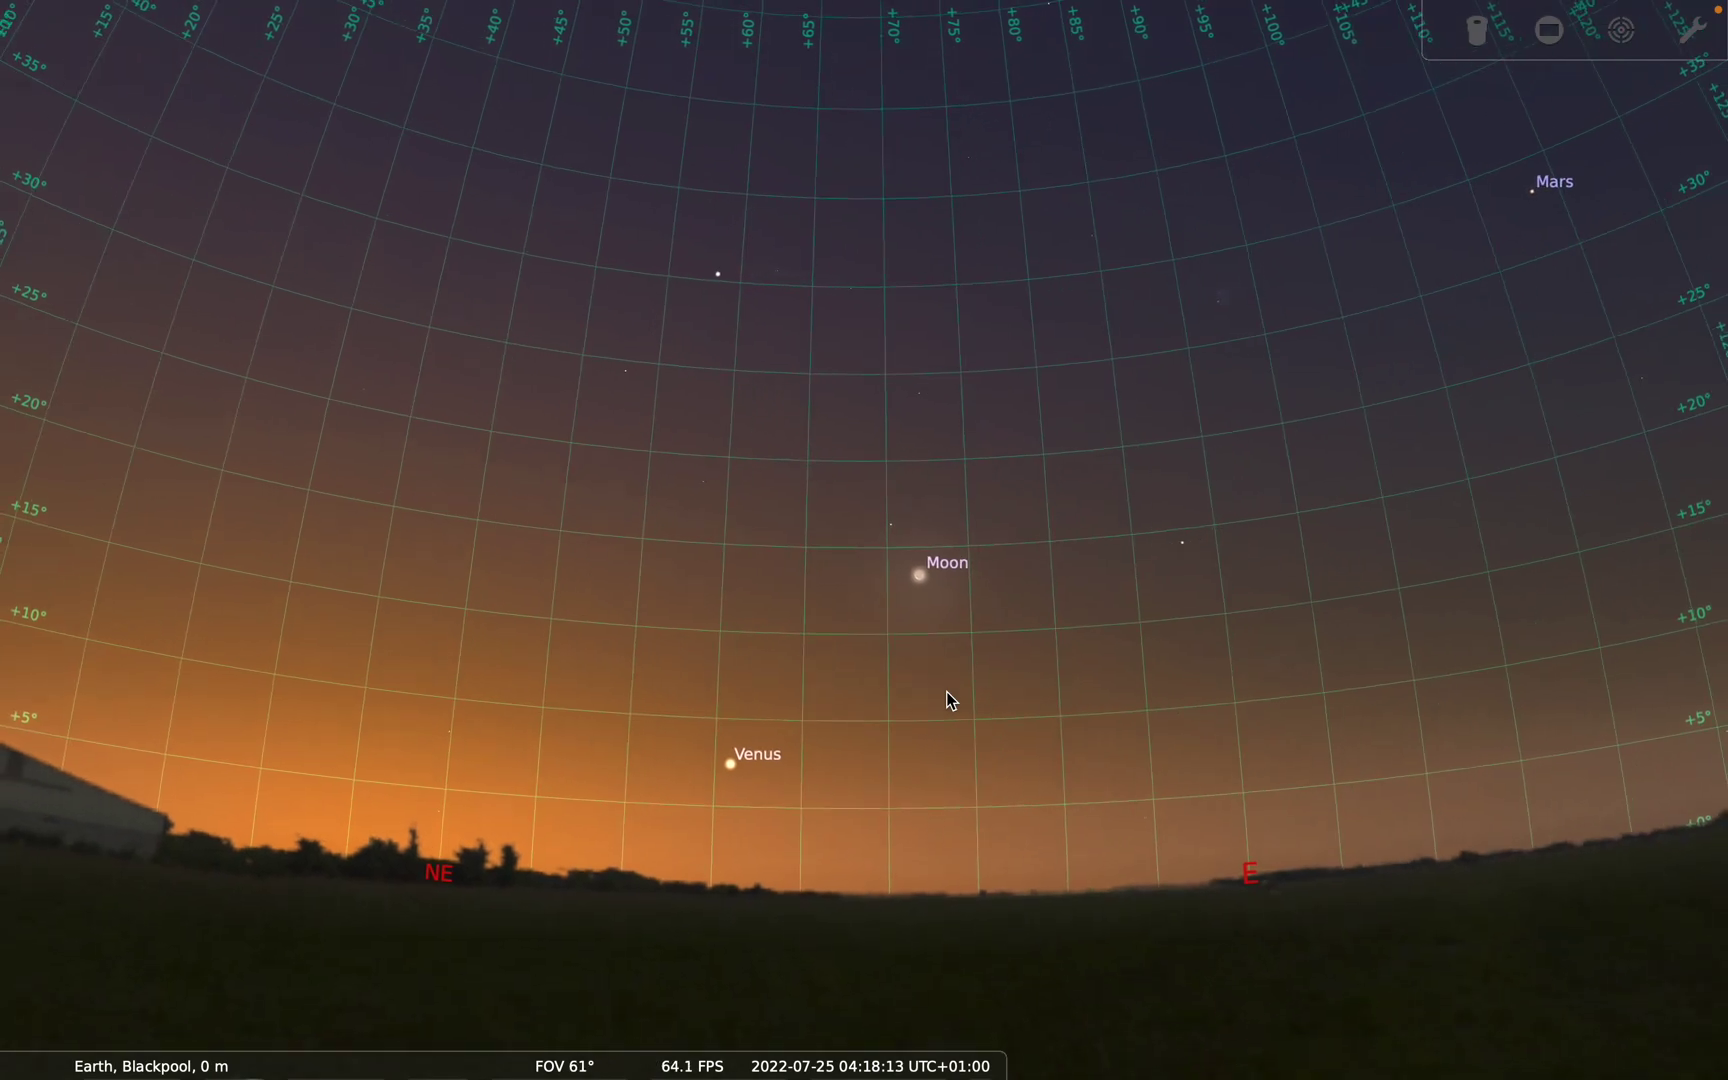
scroll(946, 692, down, 1)
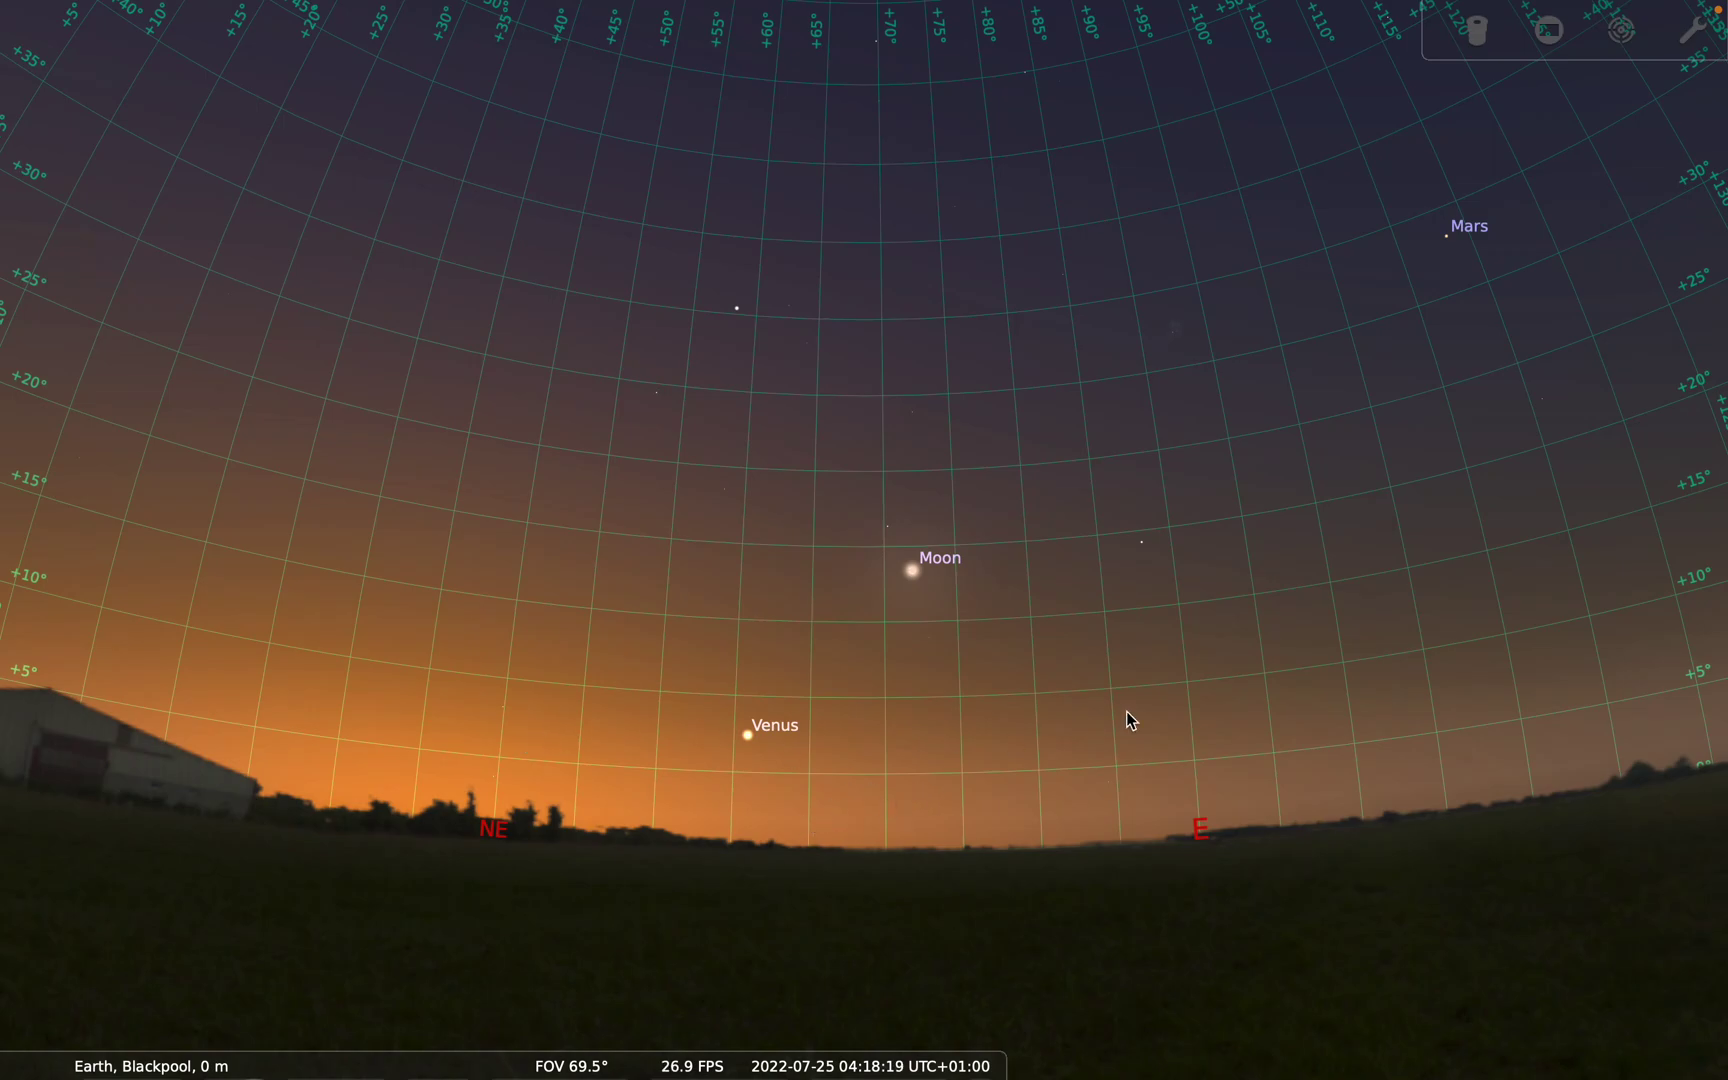
drag(1125, 711, 779, 682)
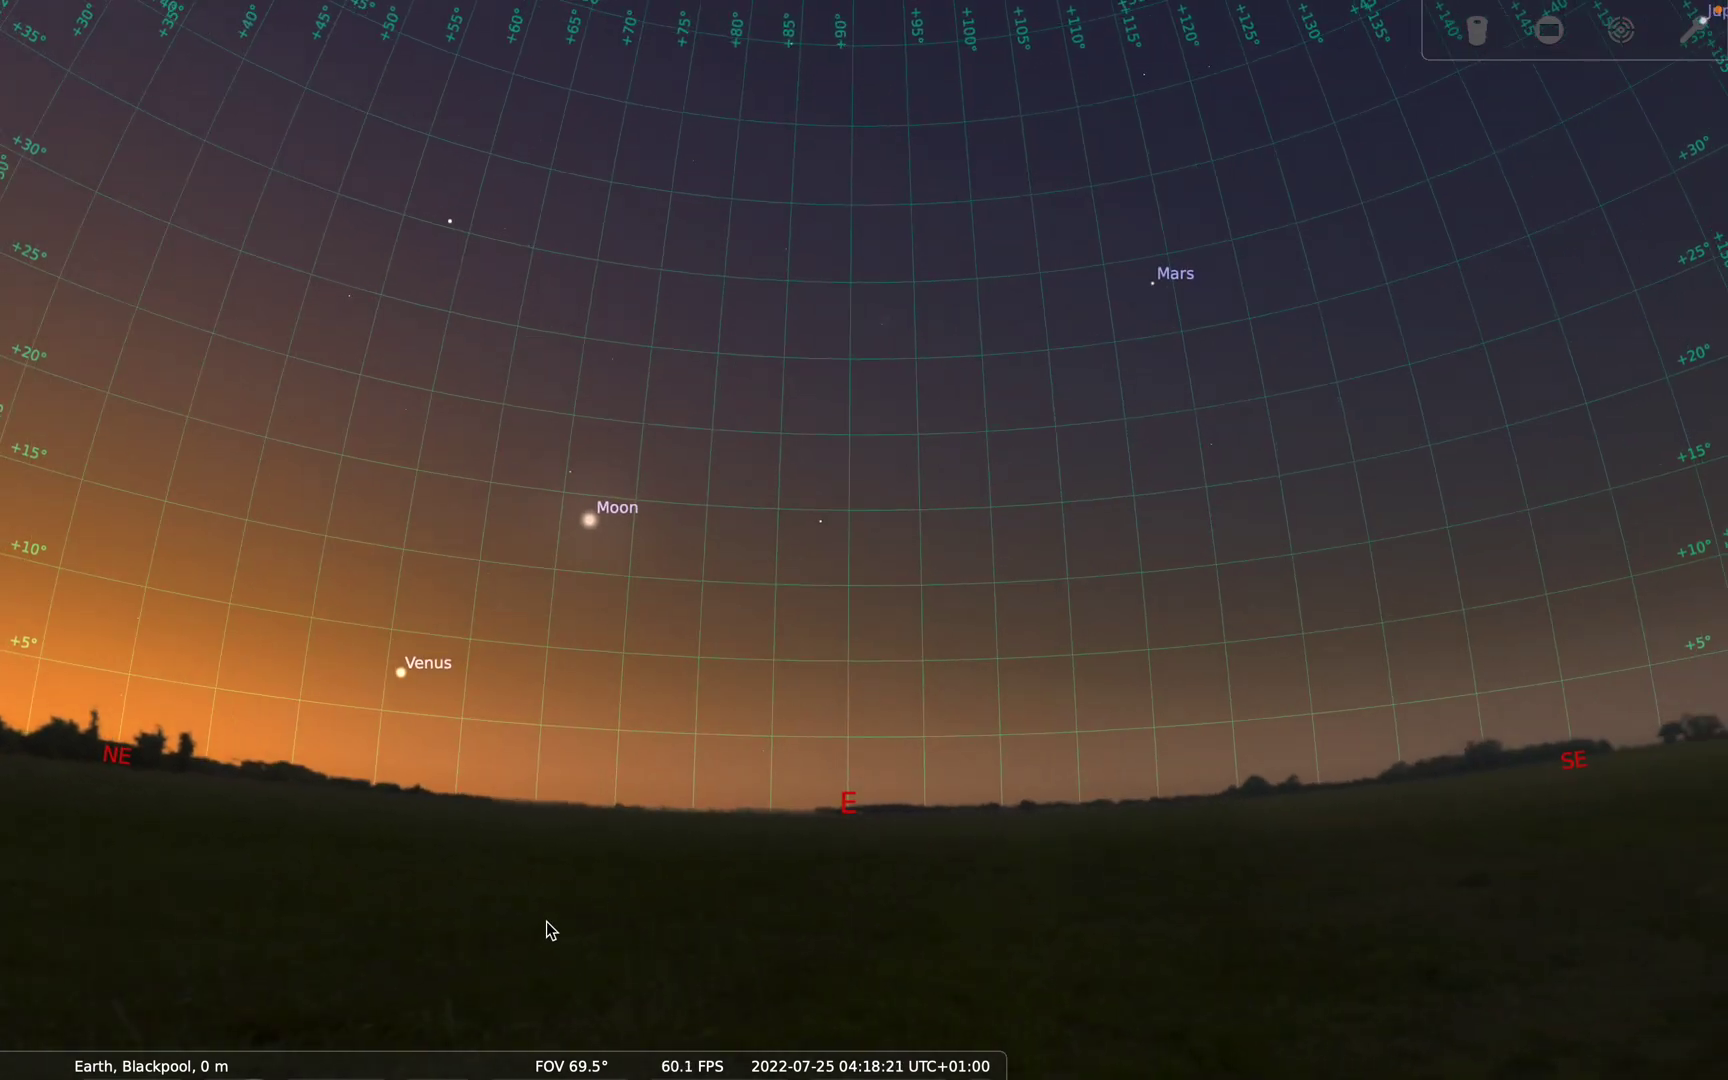
Toggle the landscape off and back on, then turn off the azimuthal grid
mouse_move(360, 1053)
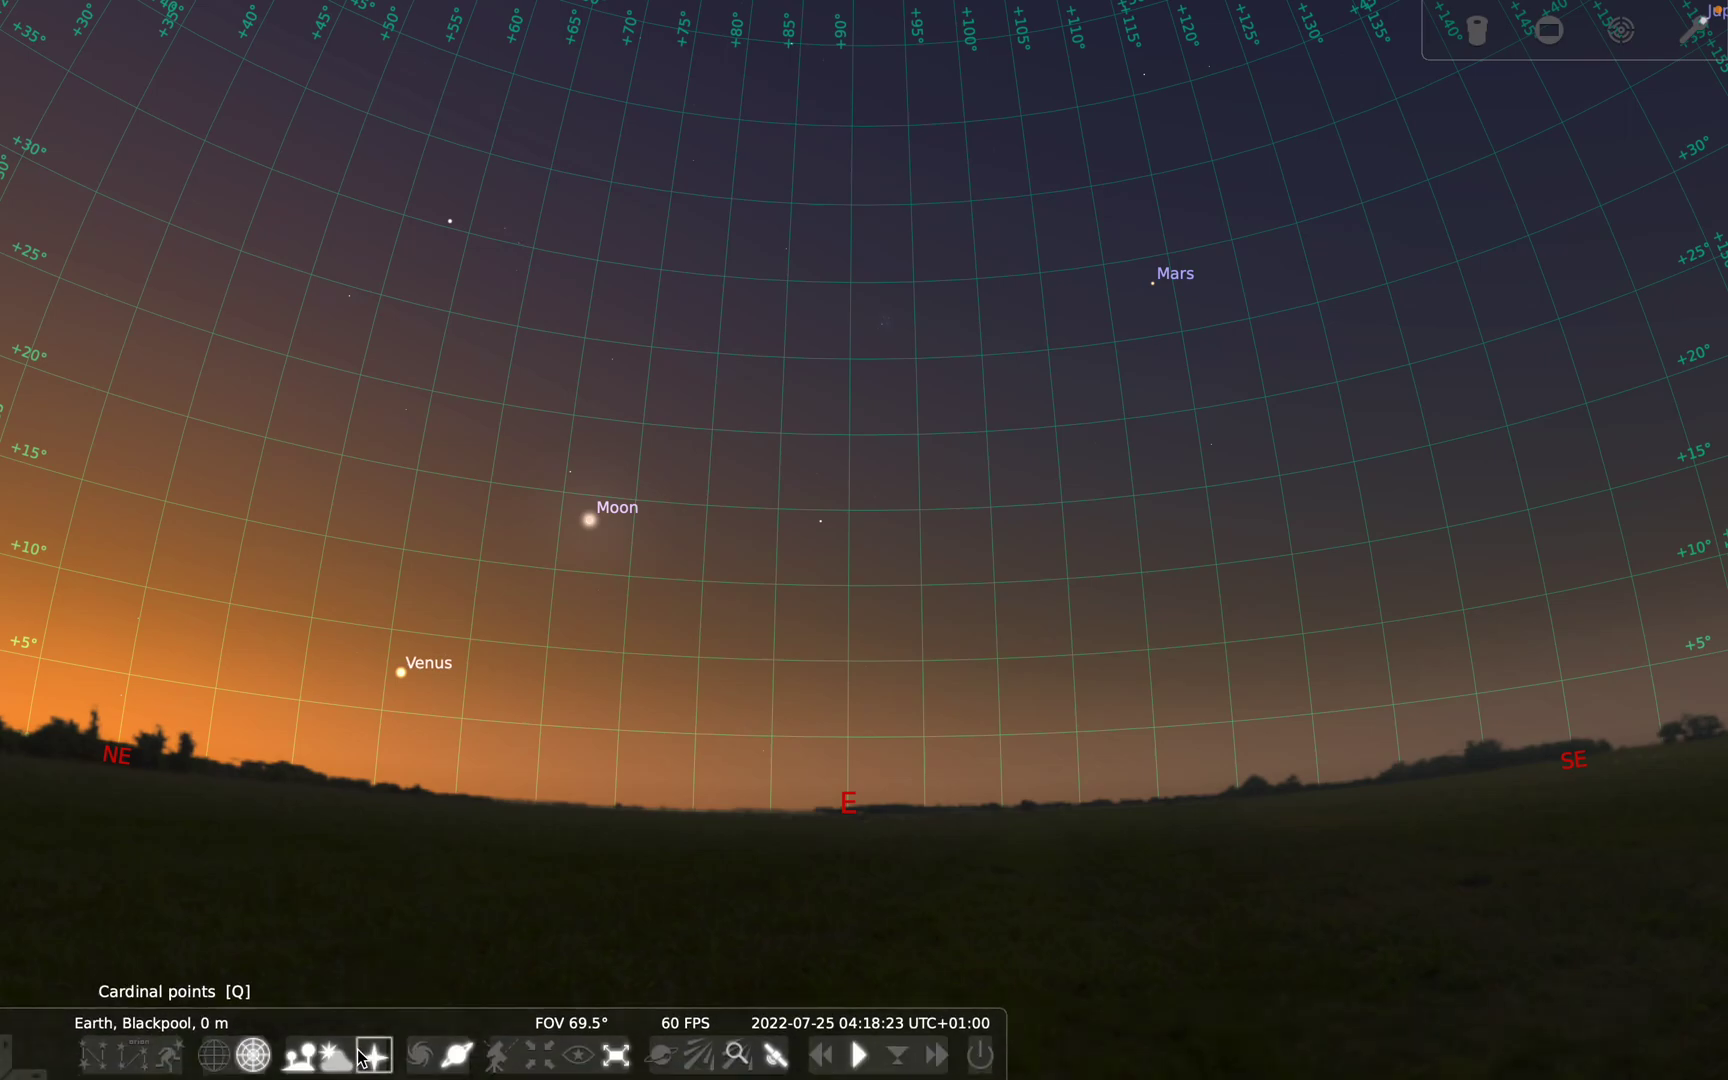
click(298, 1058)
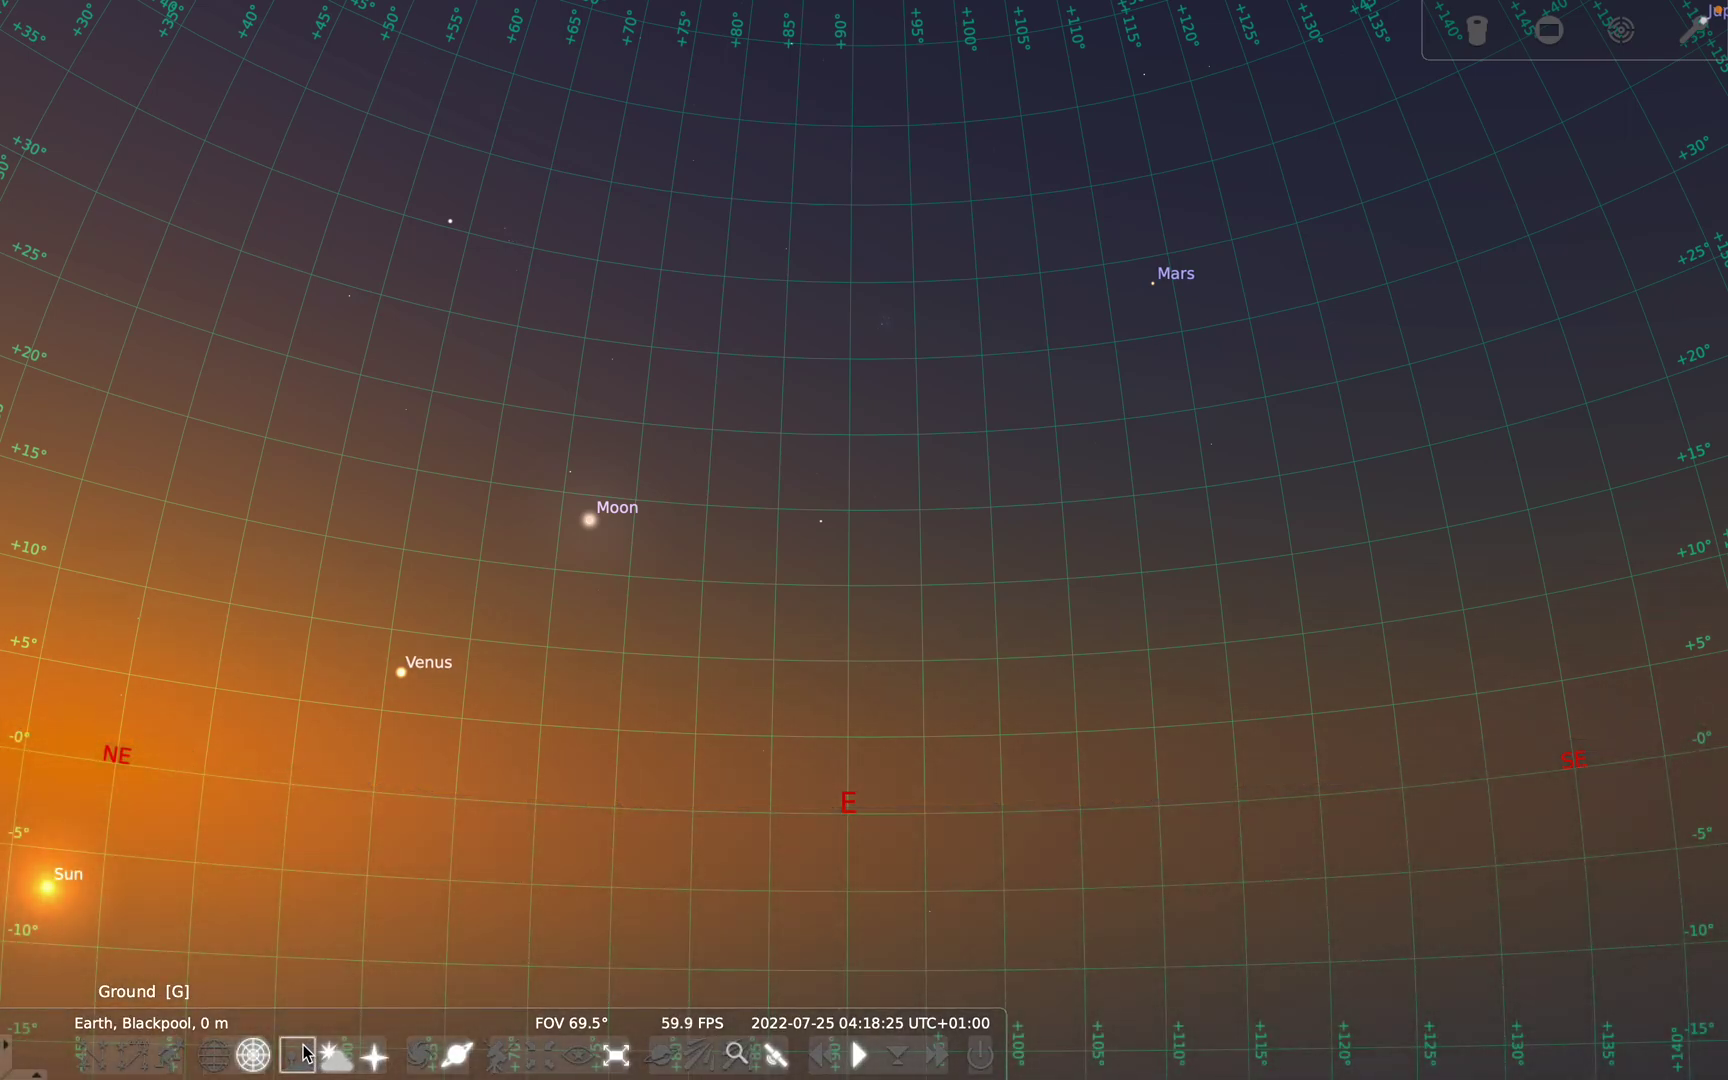
click(300, 1058)
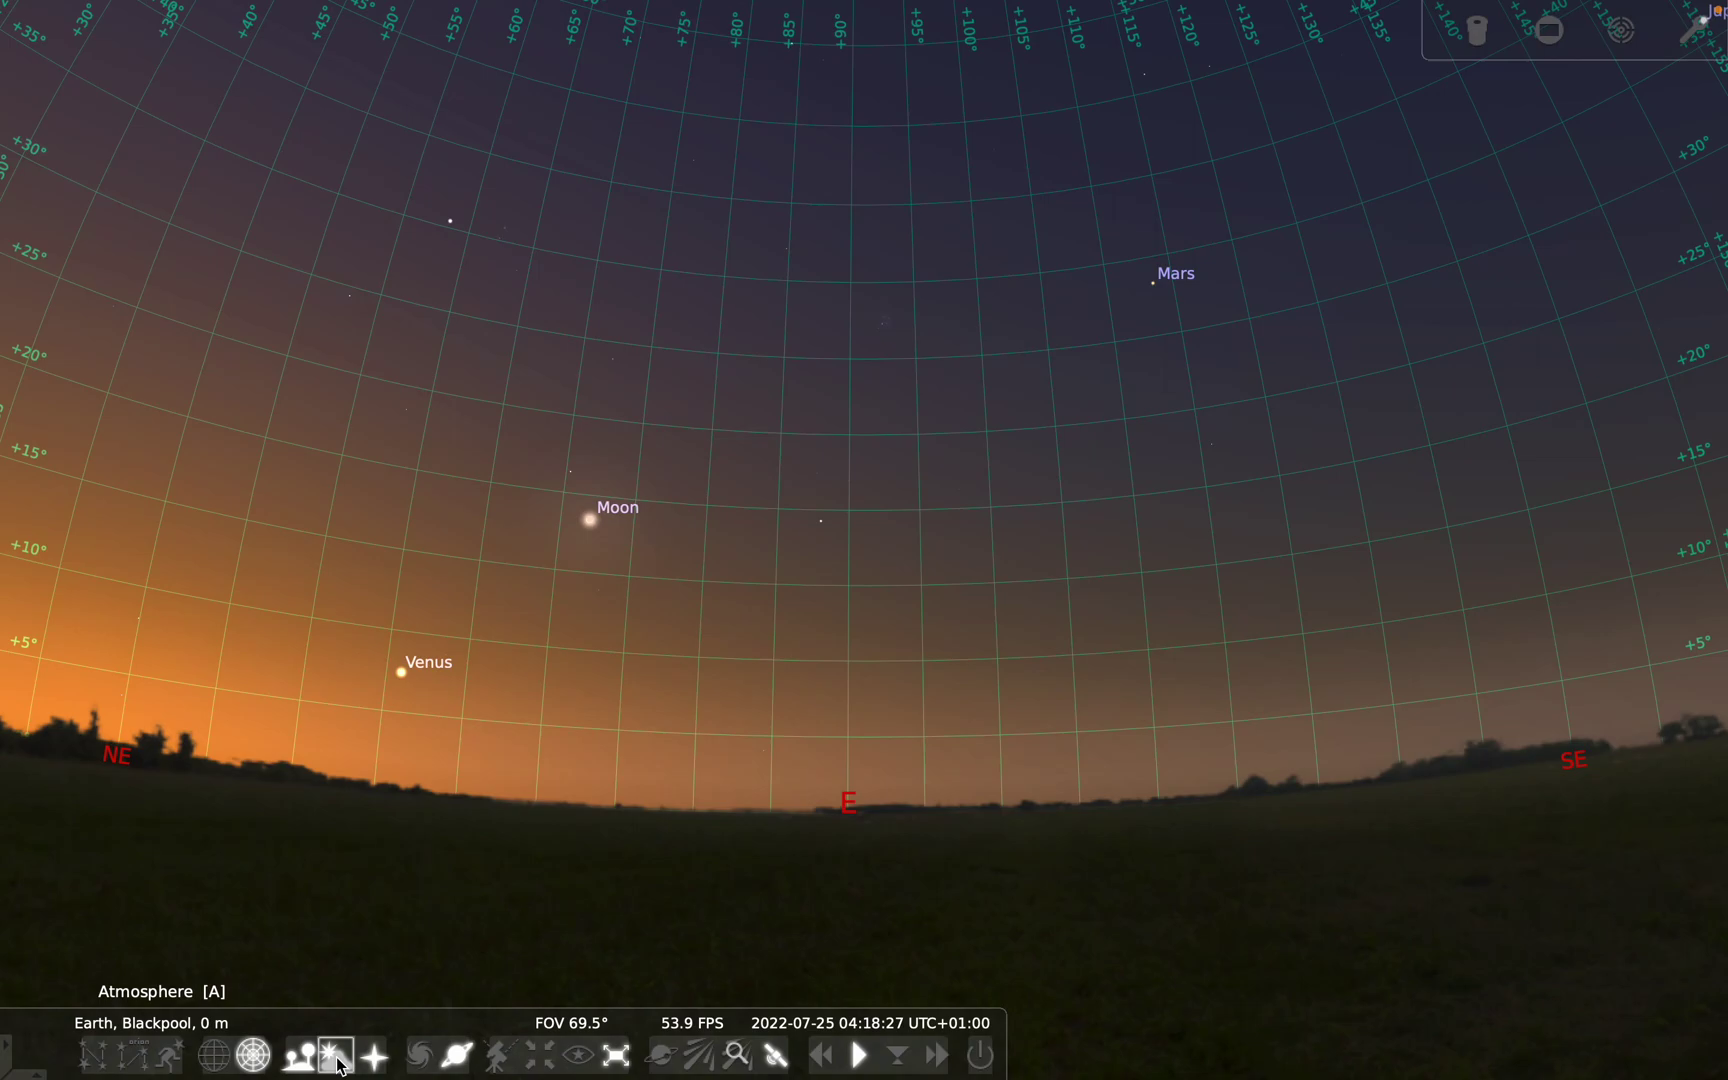
click(252, 1060)
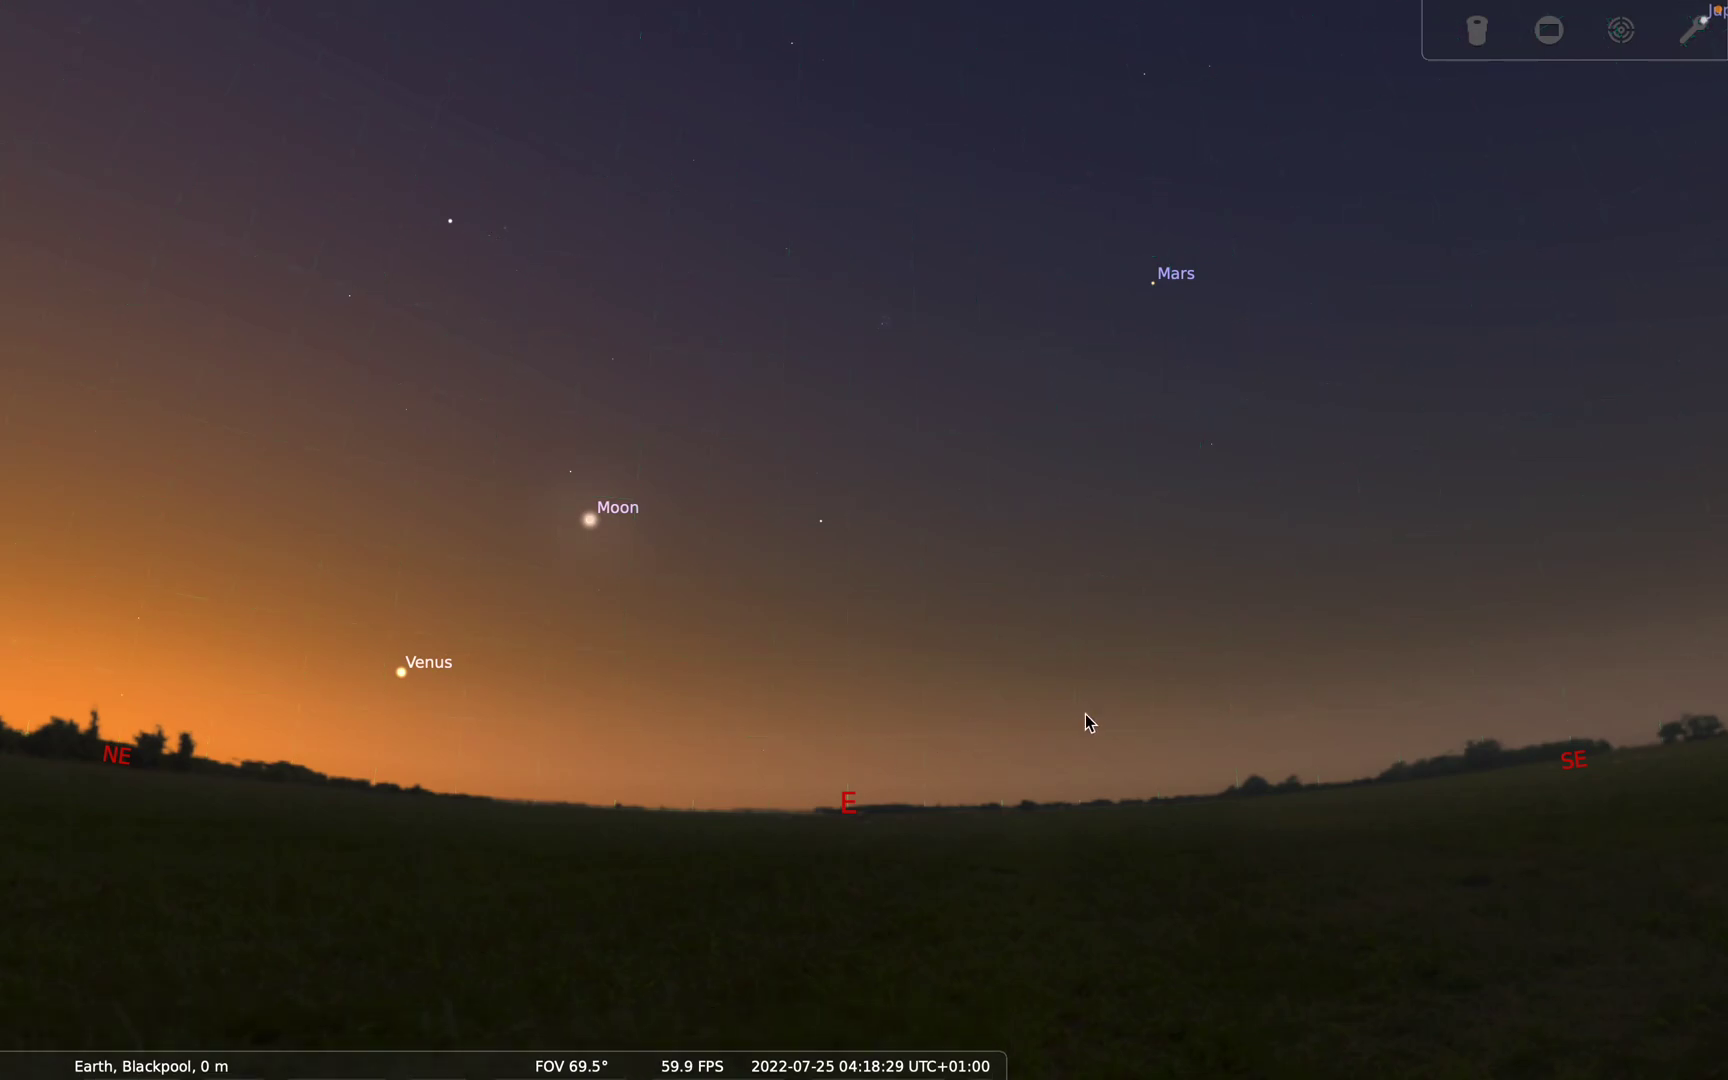
Pan across the east-to-south sky and zoom out to 109° FOV framing all five planets
drag(1285, 649, 981, 707)
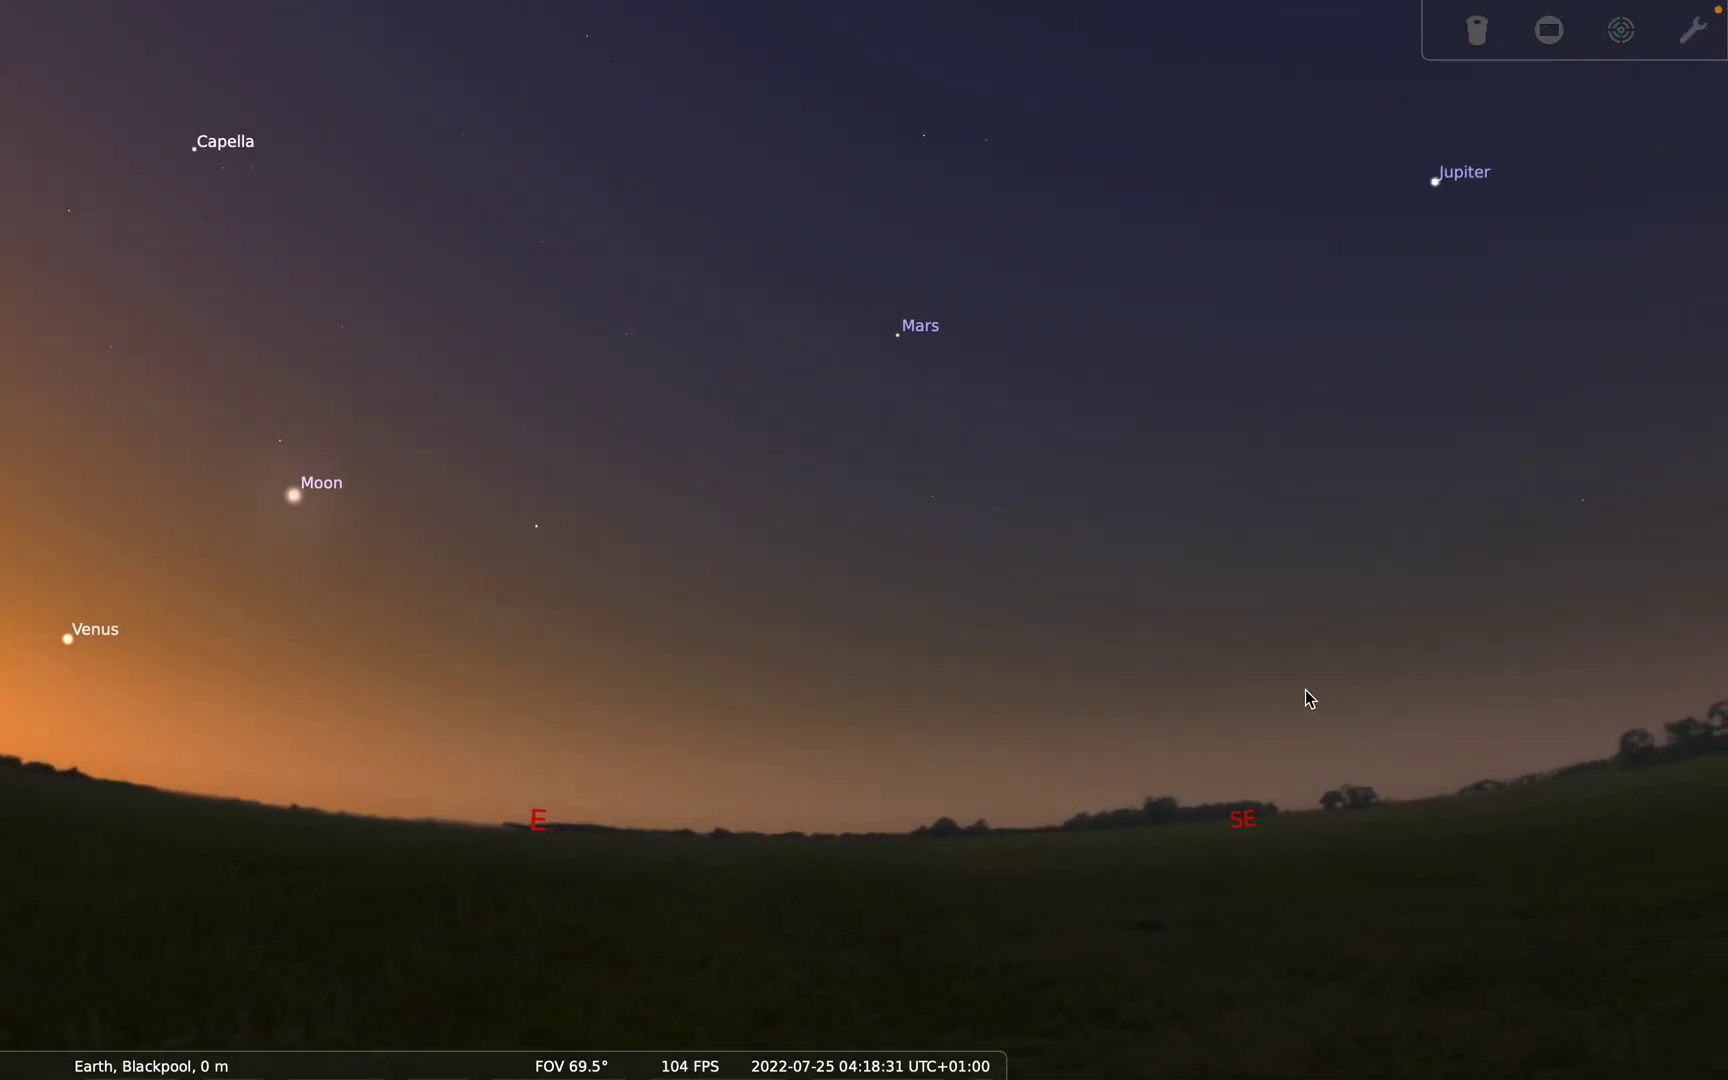
drag(1305, 694, 859, 717)
drag(1145, 697, 1052, 711)
drag(521, 714, 904, 667)
scroll(904, 668, down, 2)
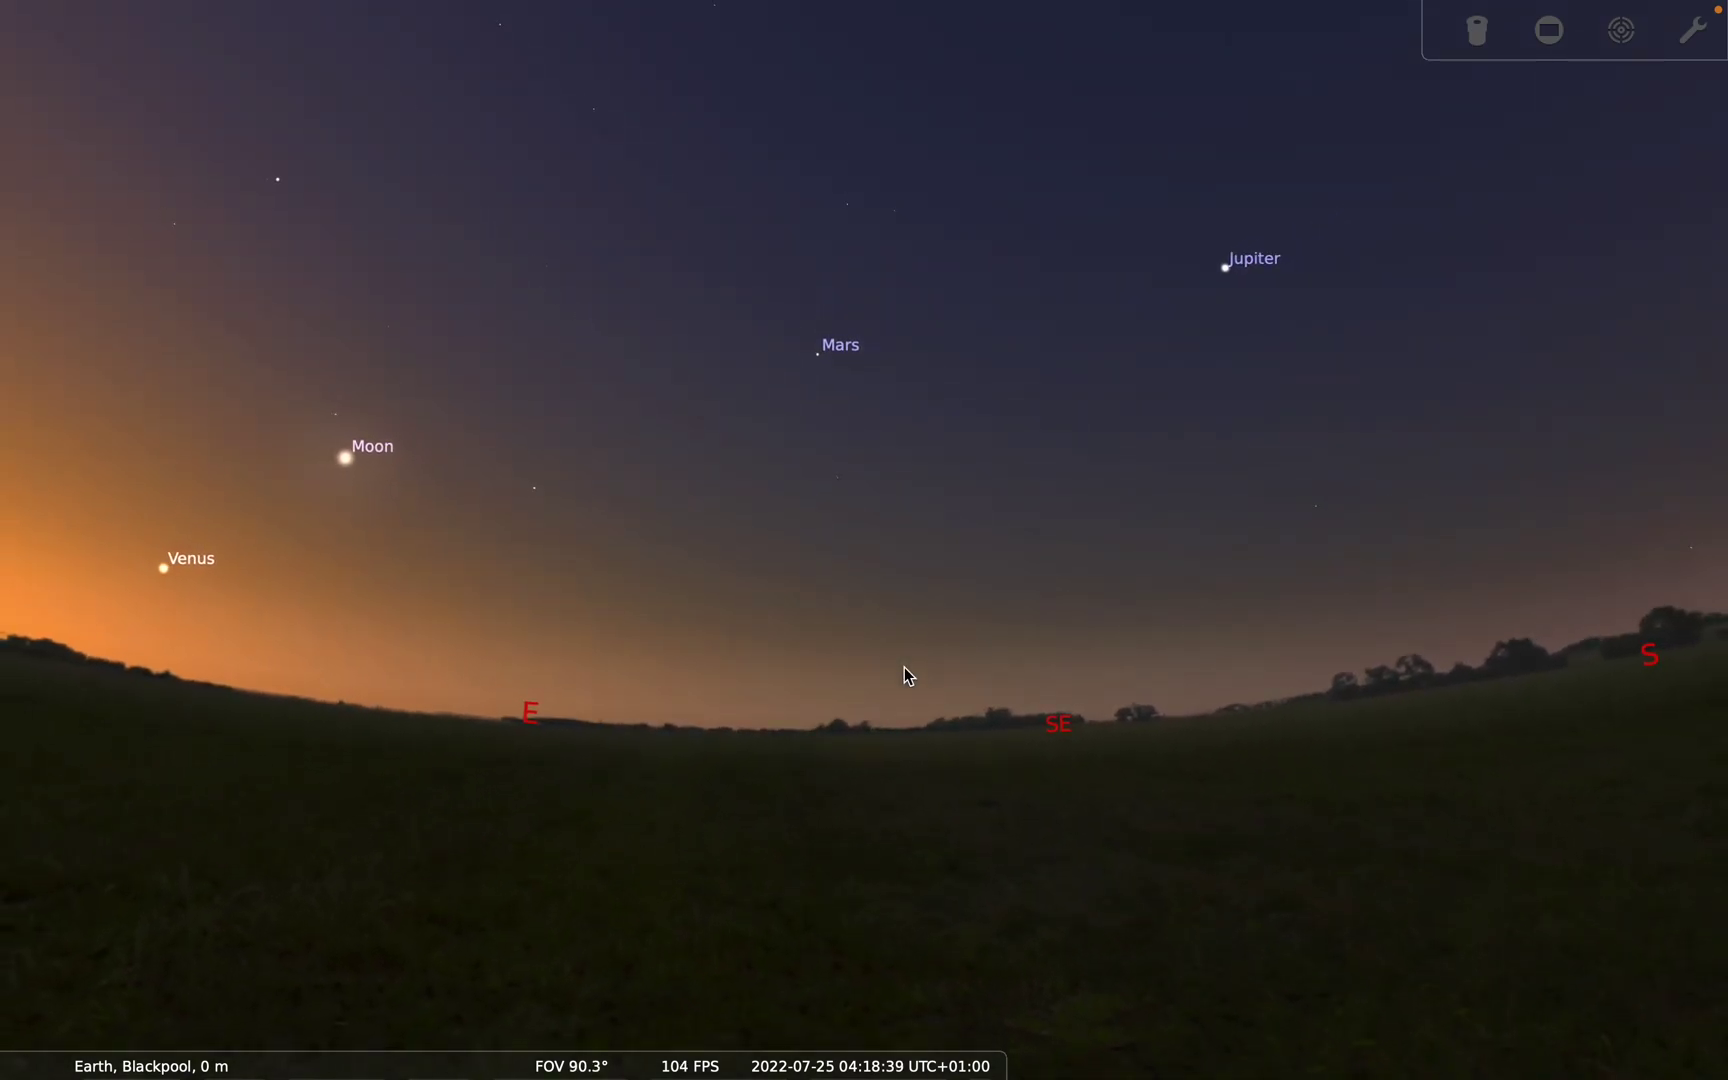
scroll(904, 667, down, 1)
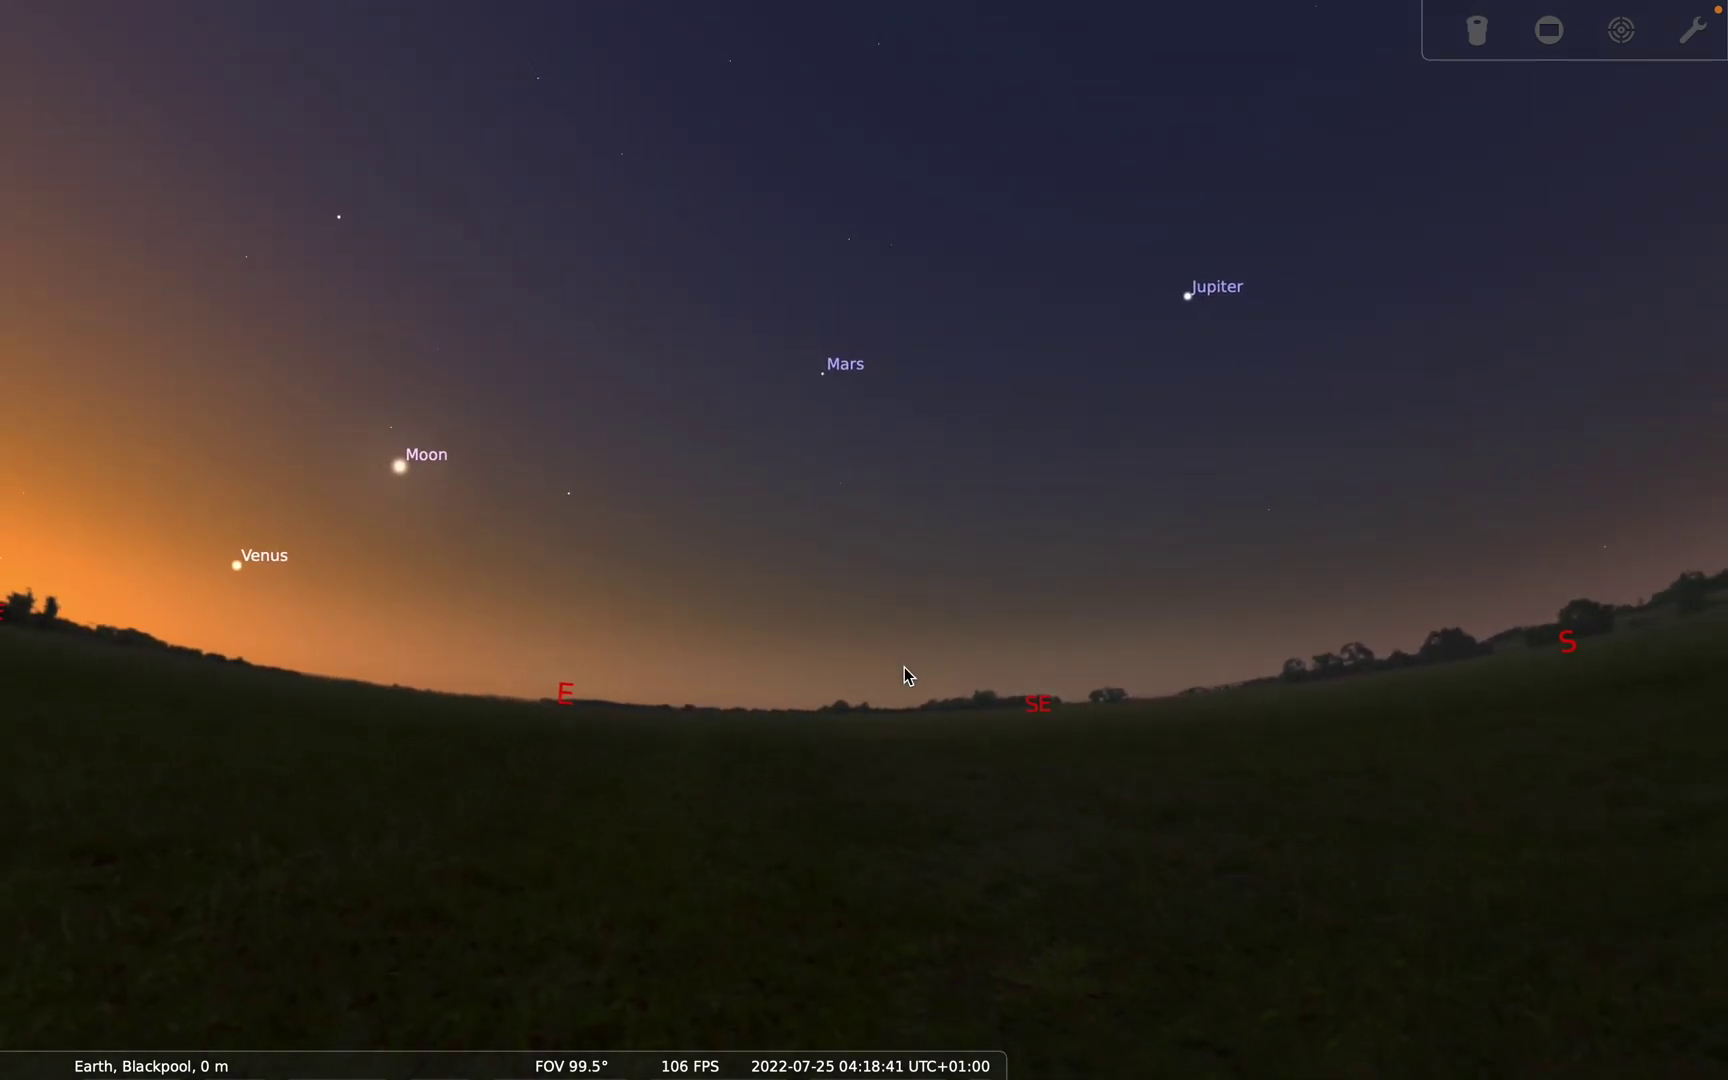
scroll(905, 667, down, 1)
drag(1219, 605, 1226, 546)
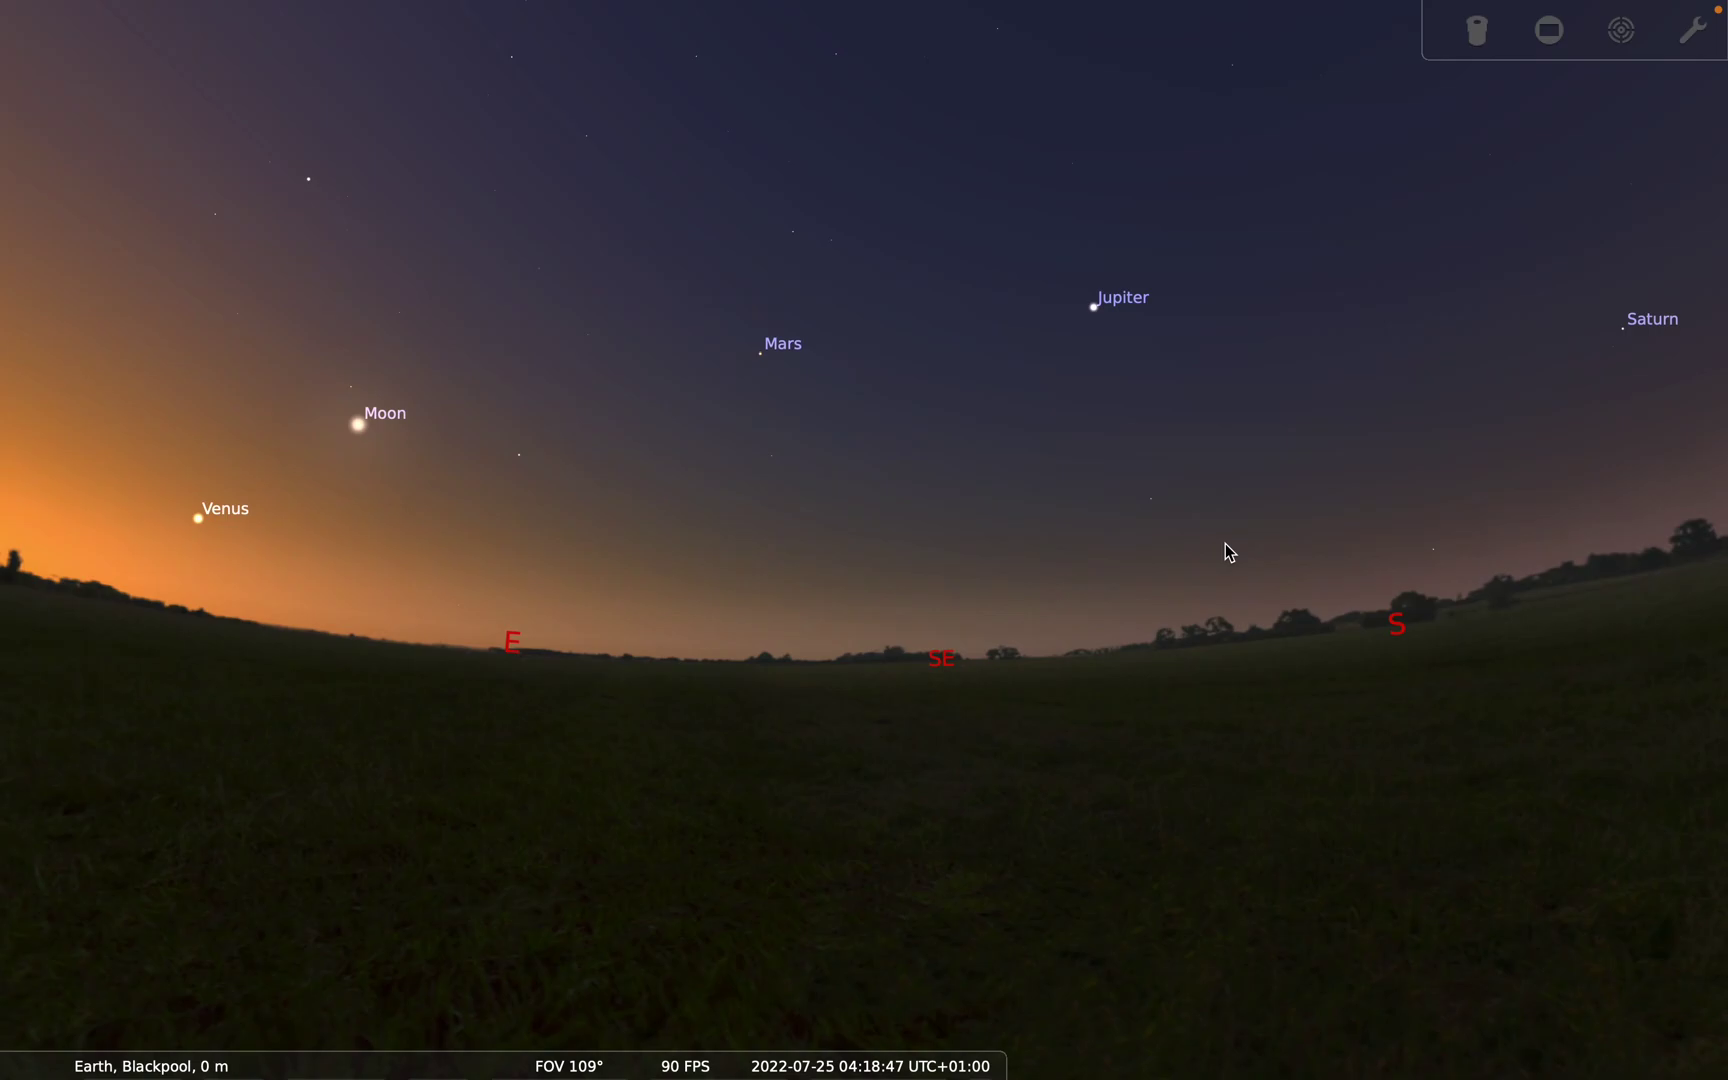